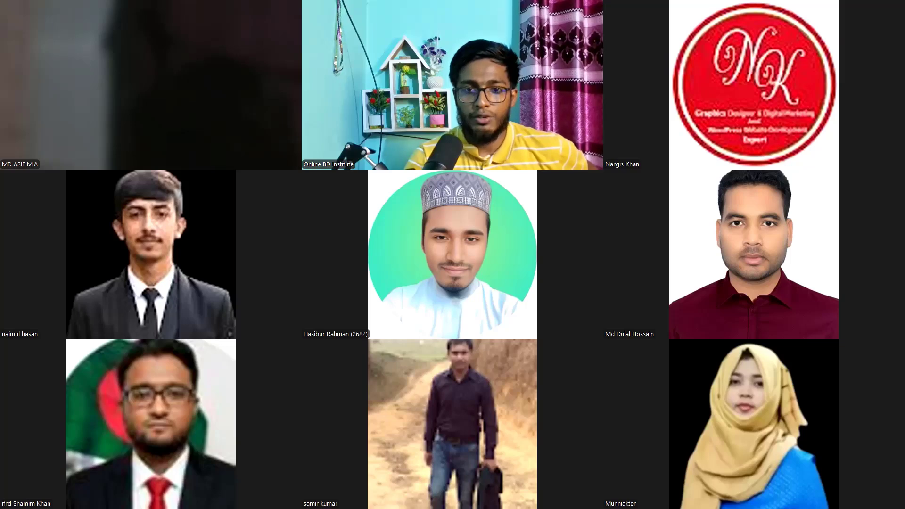
key("Page_Down")
key("Page_Down")
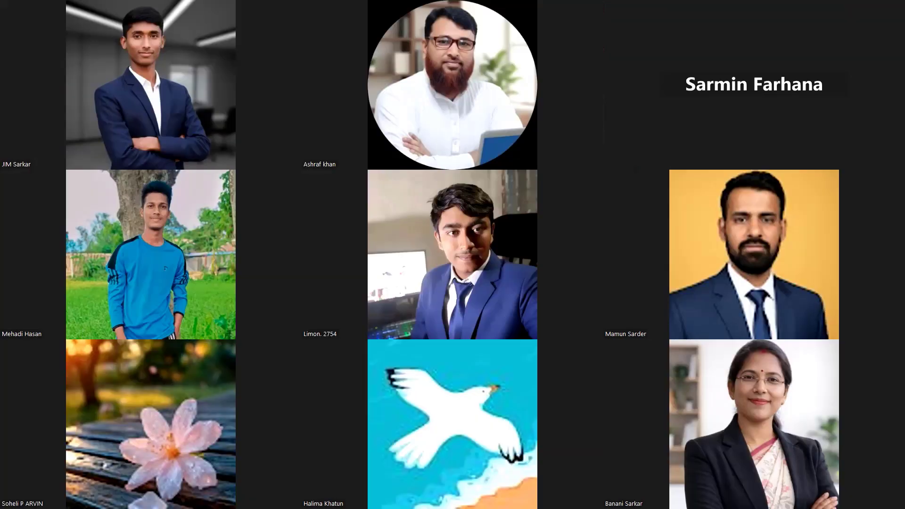
key("Page_Up")
key("Page_Up")
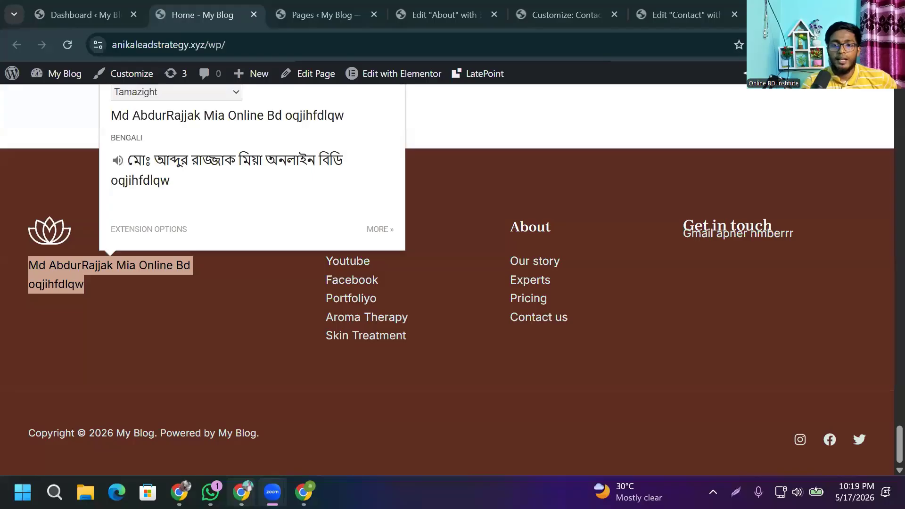
- Search Google for "Onlin BD Institute" in the browser window with the blank new tab and look through the results
left_click(270, 479)
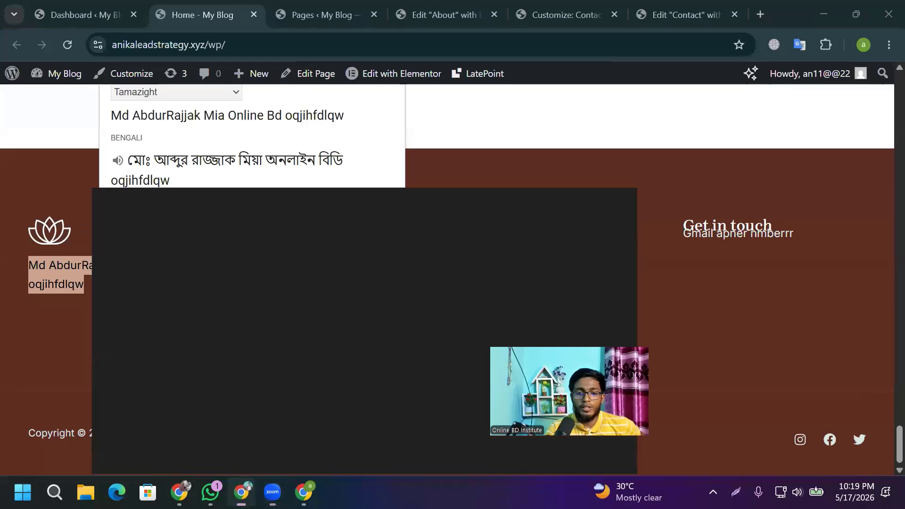
left_click(206, 43)
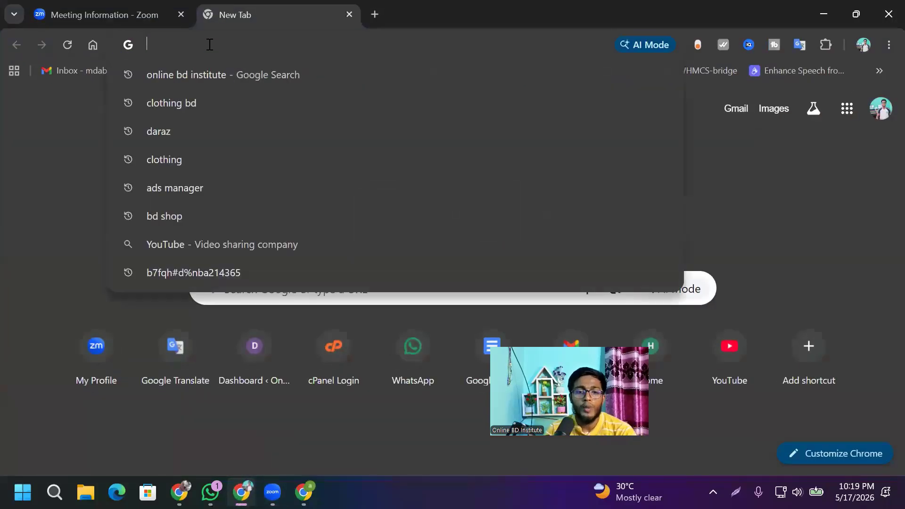
type("Onlinb")
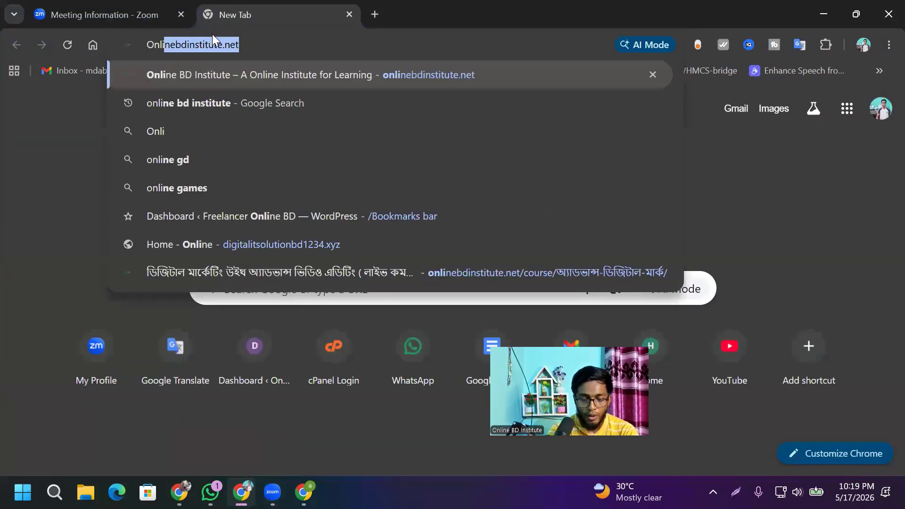
key("BackSpace")
type("BDS")
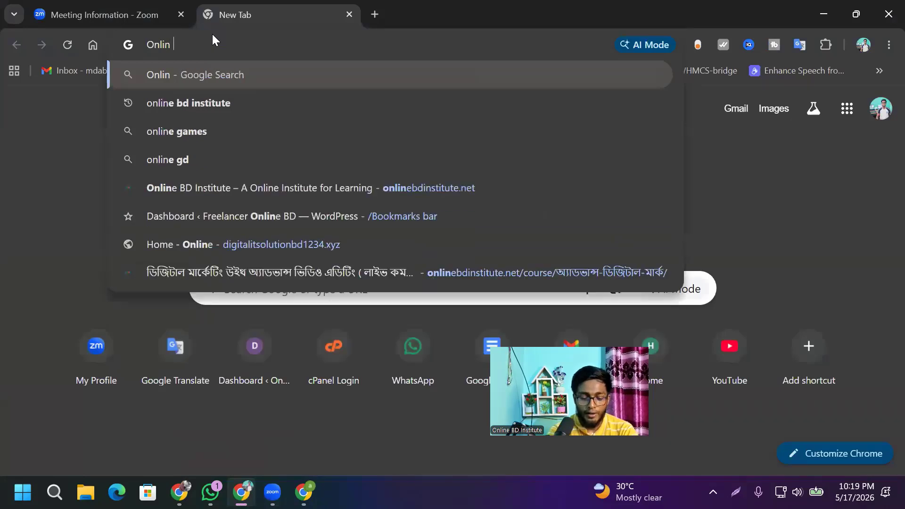
key("BackSpace")
key("BackSpace")
key("BackSpace")
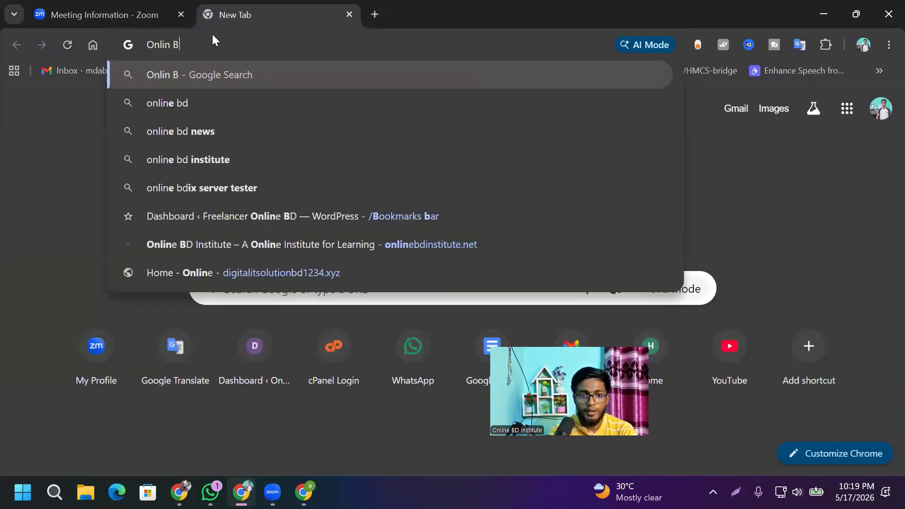
type("D Ins")
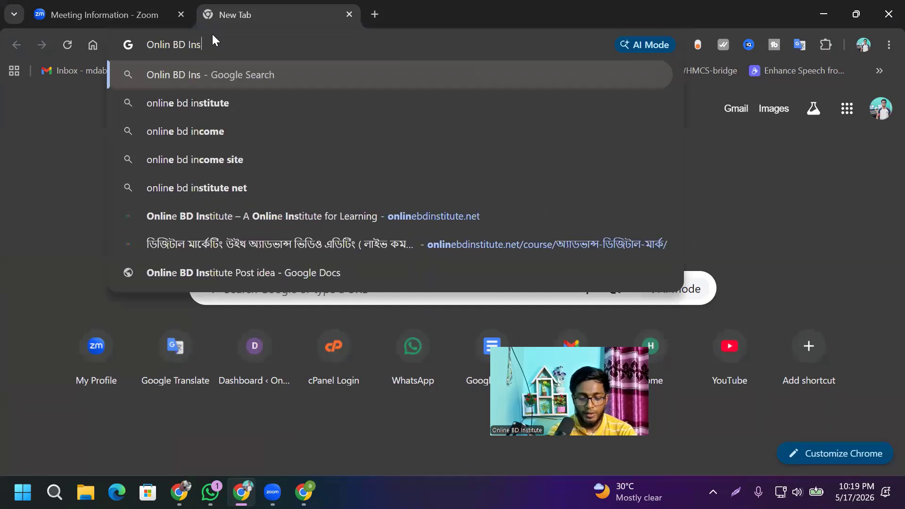
type("titute")
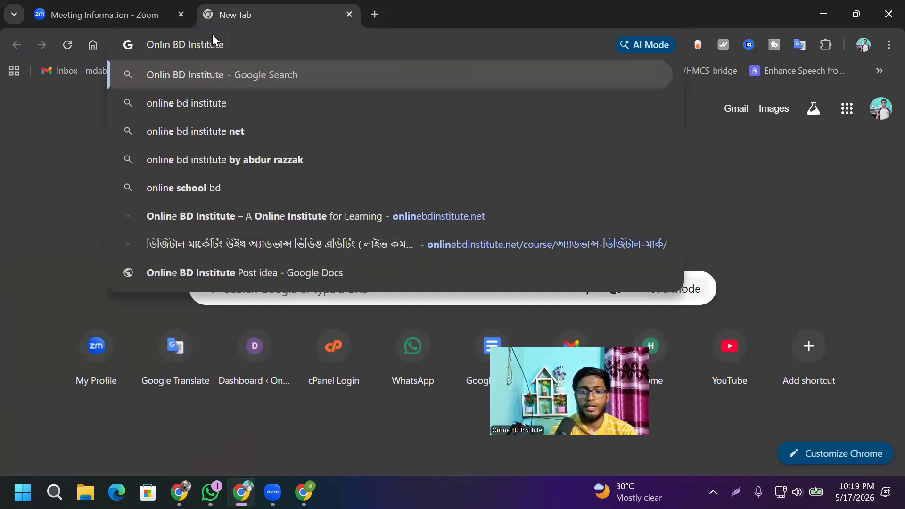
key("Return")
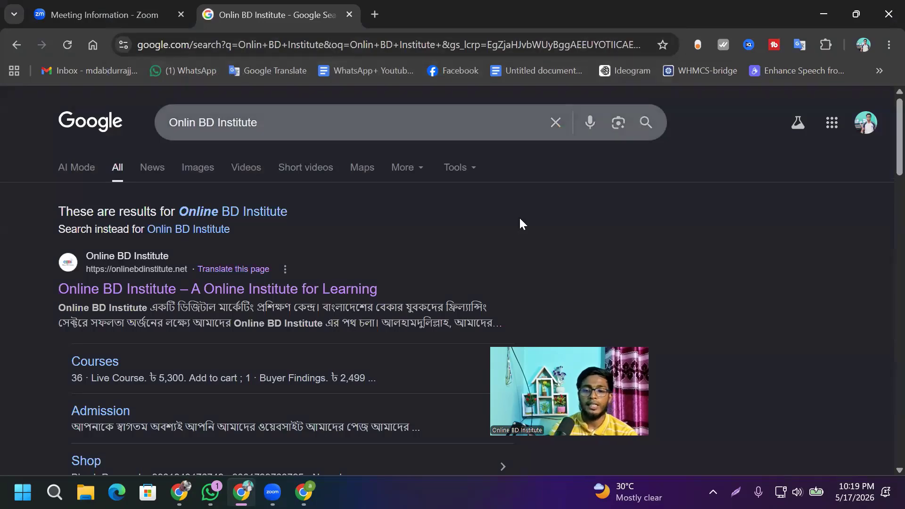
scroll(661, 243, "down", 3)
scroll(789, 215, "up", 3)
scroll(648, 197, "down", 8)
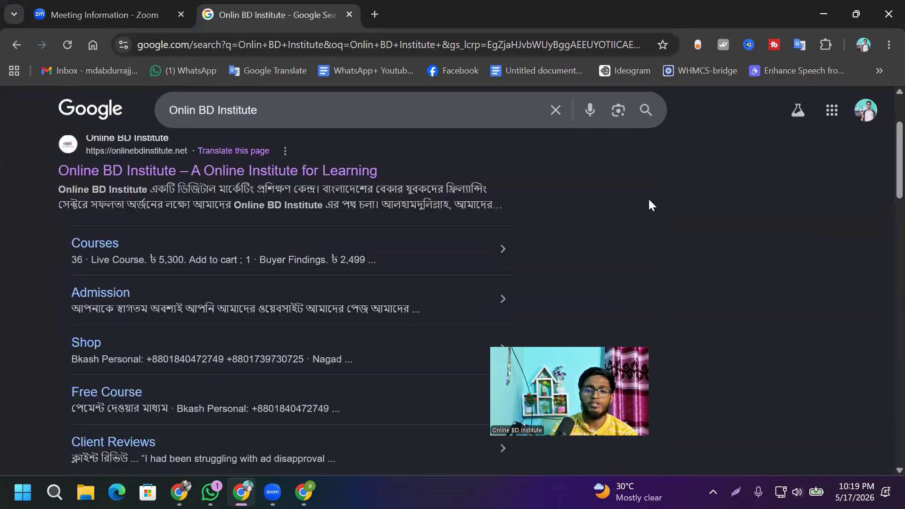
scroll(485, 234, "up", 5)
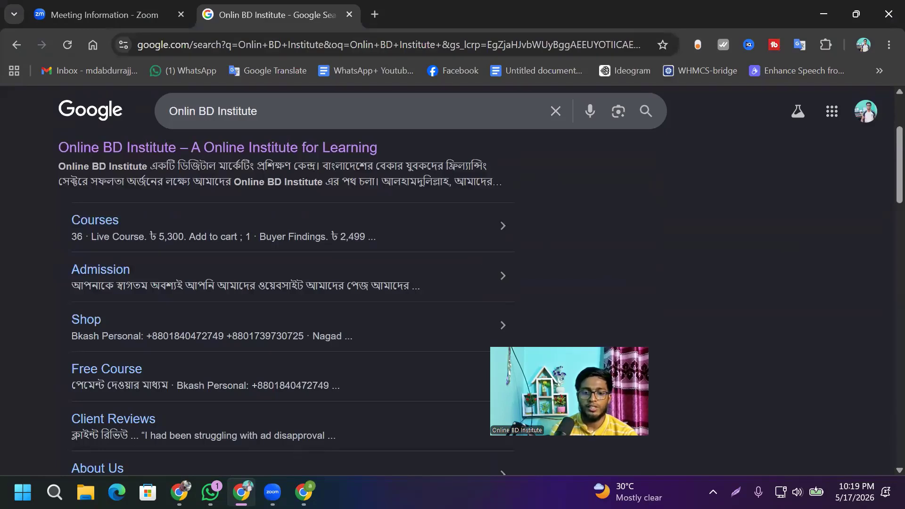
- Switch to the other Chrome profile's window, search Google for "Online BD Institute" in a new tab, and look through the results
left_click(180, 492)
left_click(759, 15)
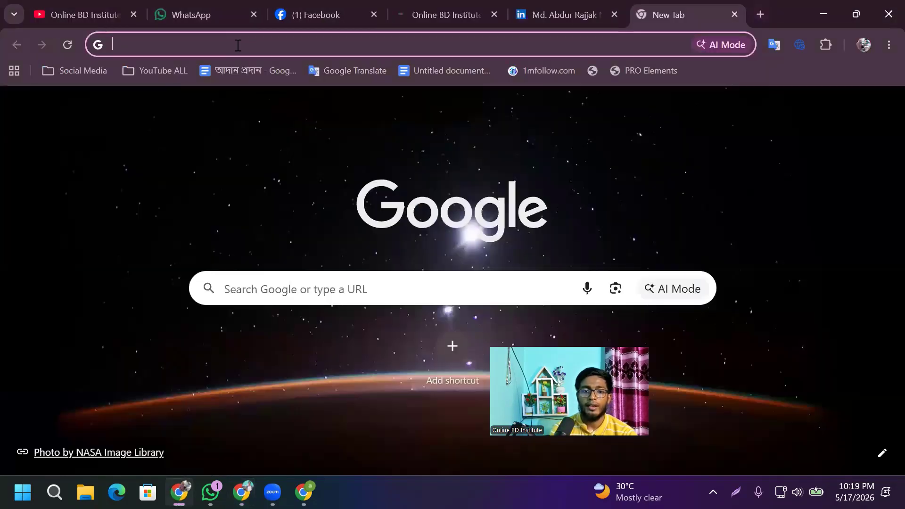
left_click(239, 45)
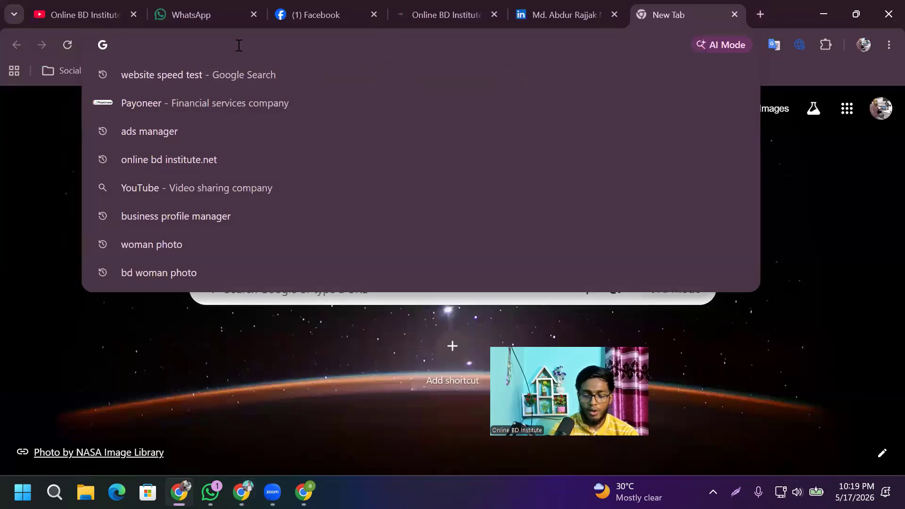
type("Online ")
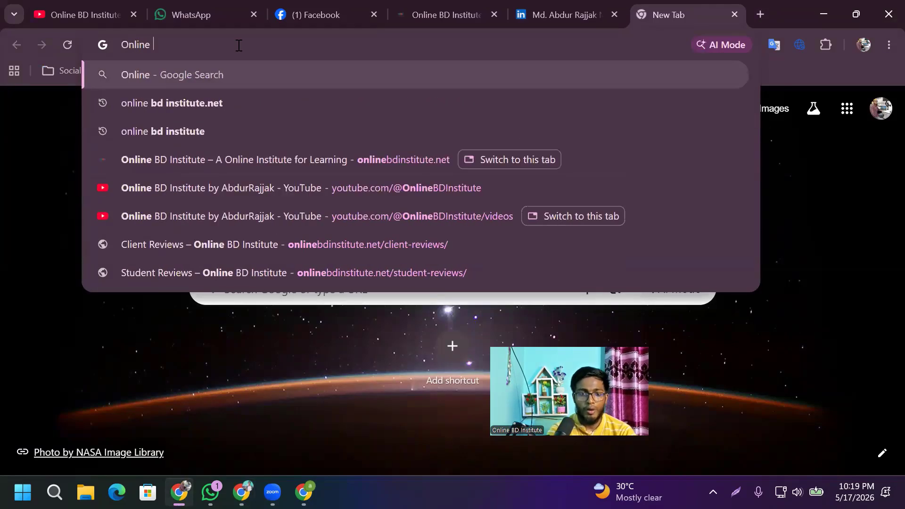
type("BD Ins")
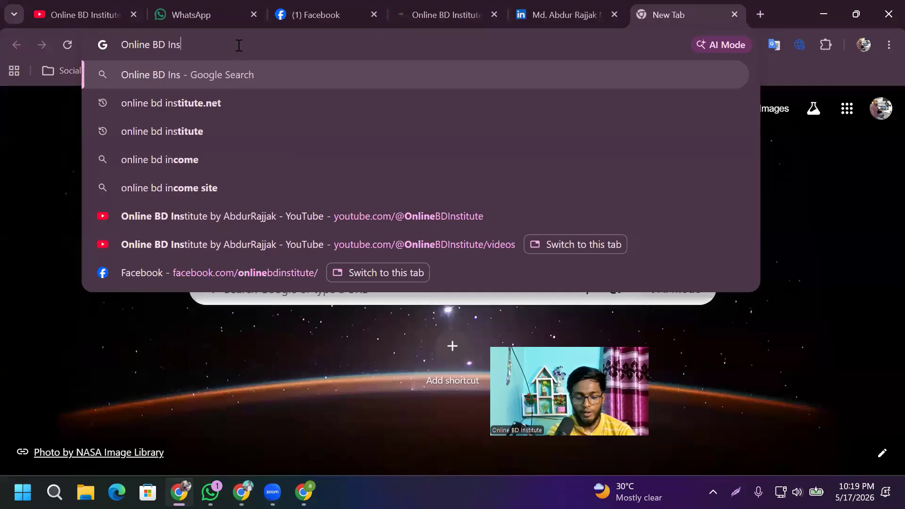
type("titute")
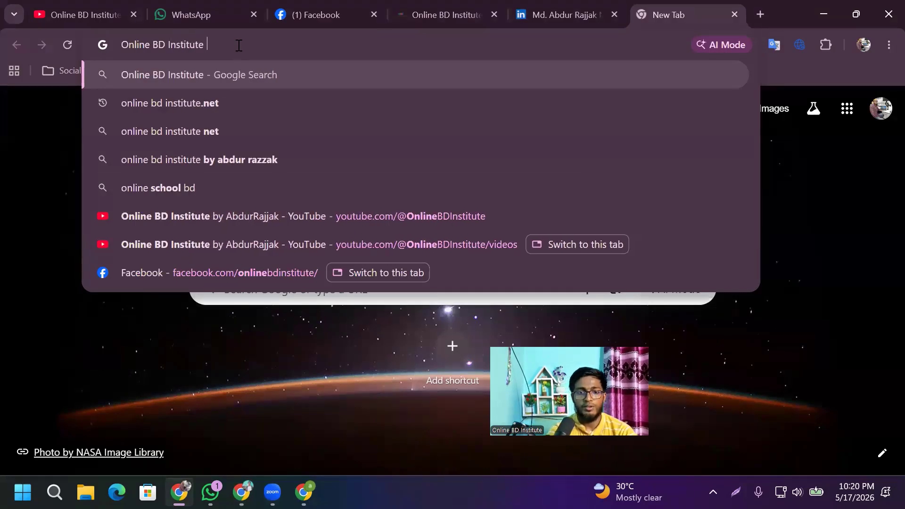
key("Return")
scroll(714, 236, "down", 10)
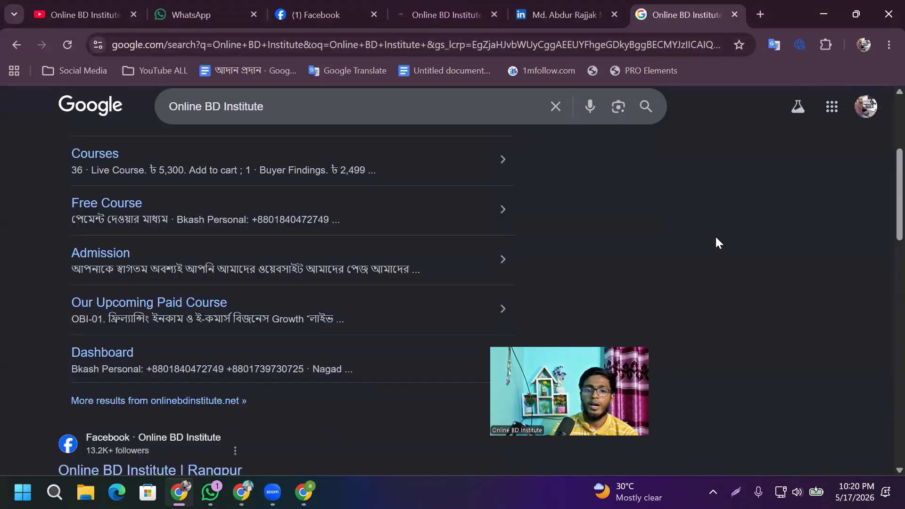
scroll(647, 217, "up", 10)
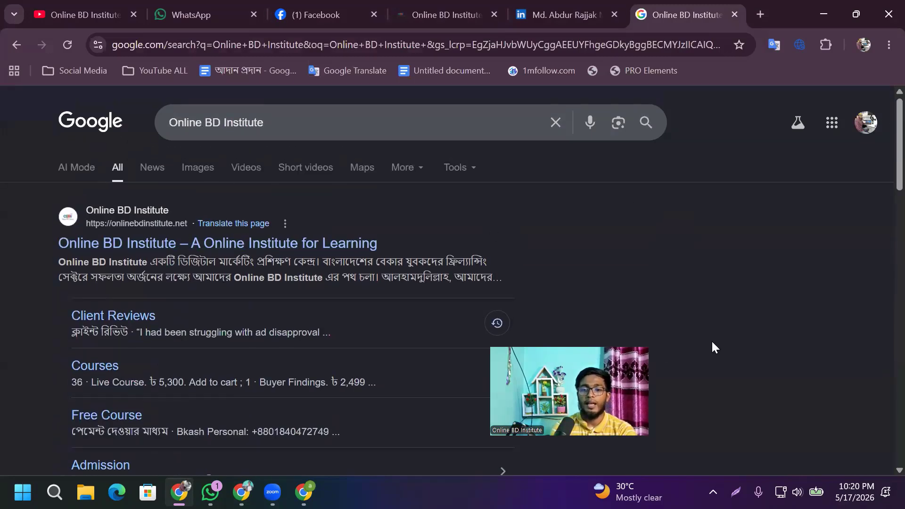
- Capture the search page, outline the empty area beside the results with a red rectangle, and discard the capture
left_click_drag(618, 349, 249, 312)
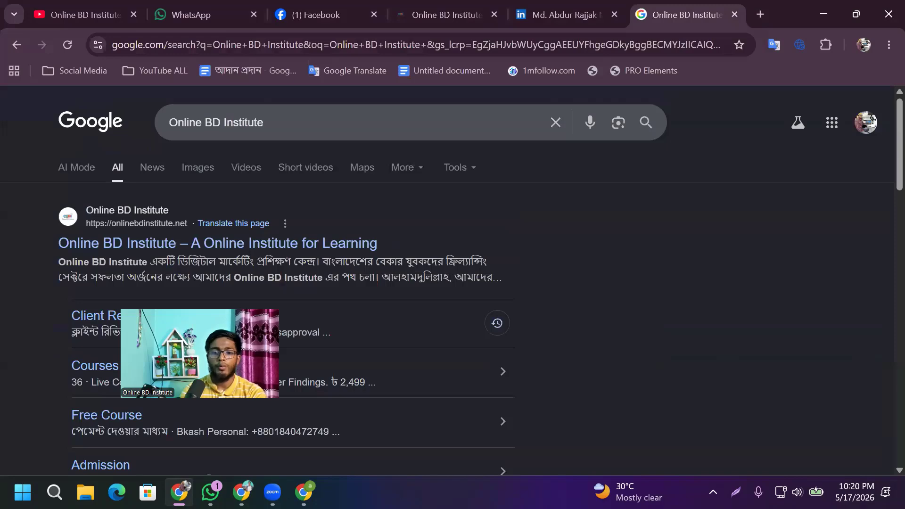
key("Print")
left_click_drag(42, 72, 888, 493)
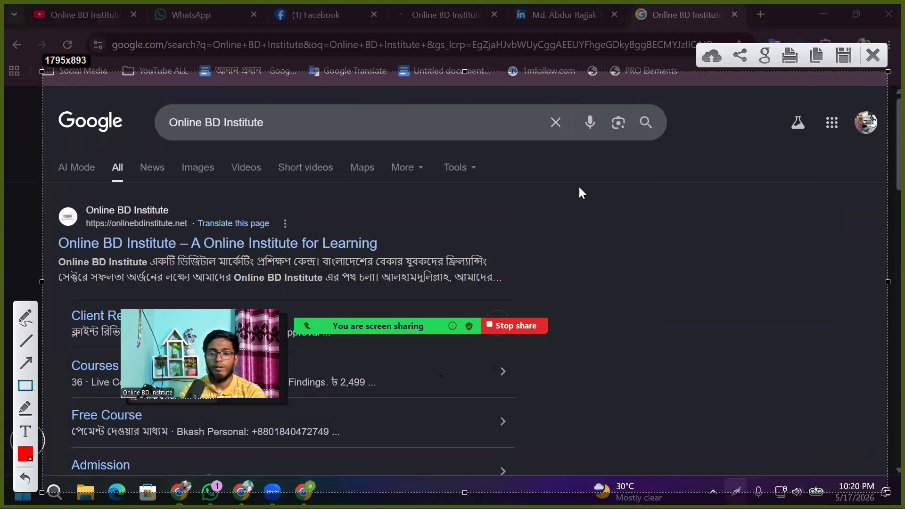
mouse_move(579, 187)
left_mouse_down()
mouse_move(881, 403)
mouse_move(871, 454)
left_mouse_up()
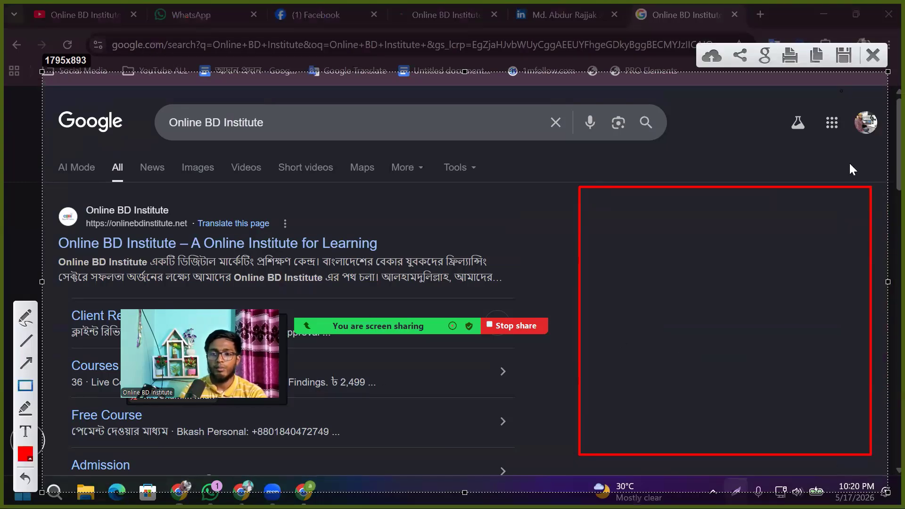
left_click(879, 57)
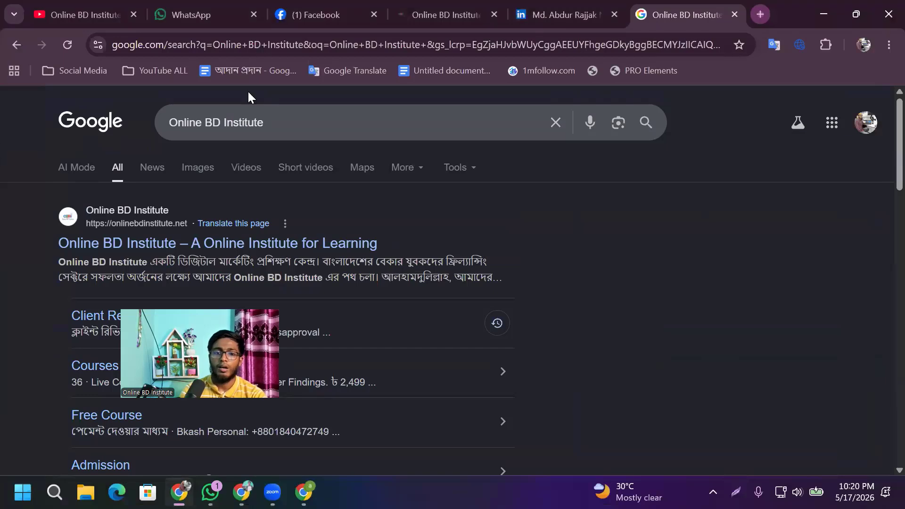
- Search Google for "bd online class" in a new tab and look through the results
key("ctrl+t")
type("BD On")
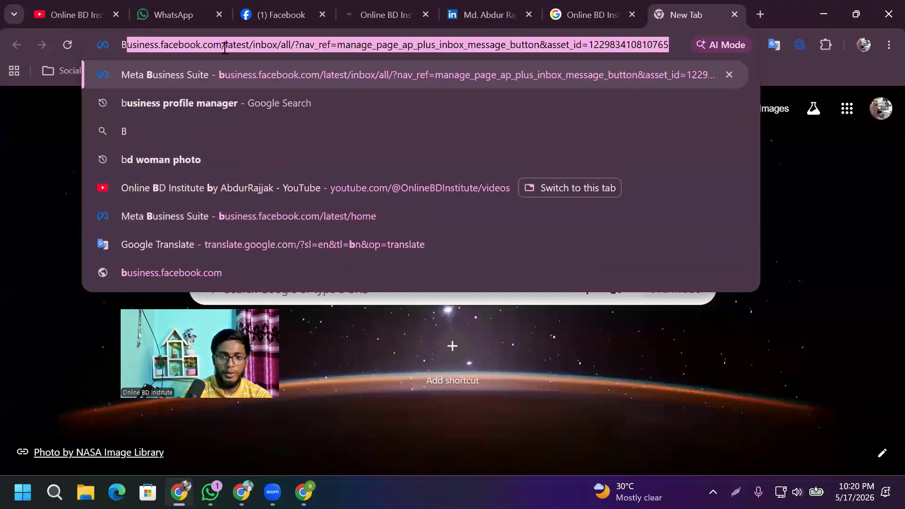
type("l")
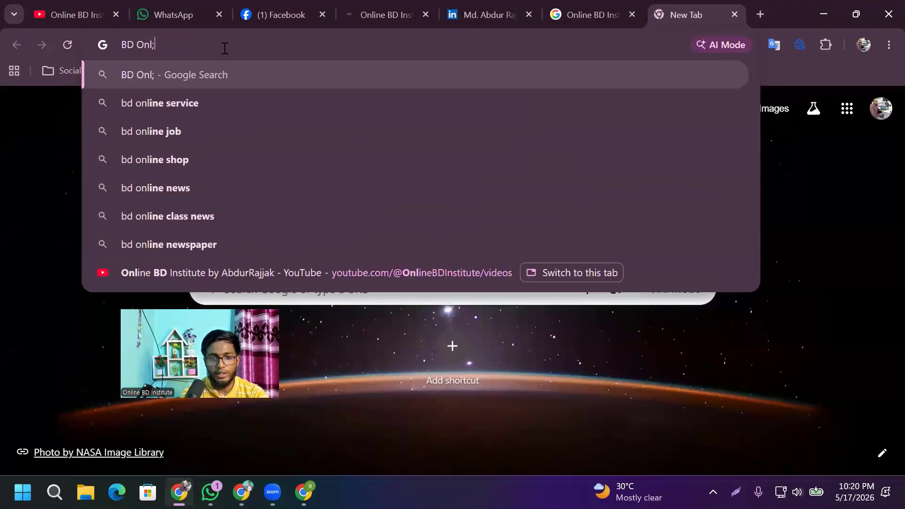
type("ine")
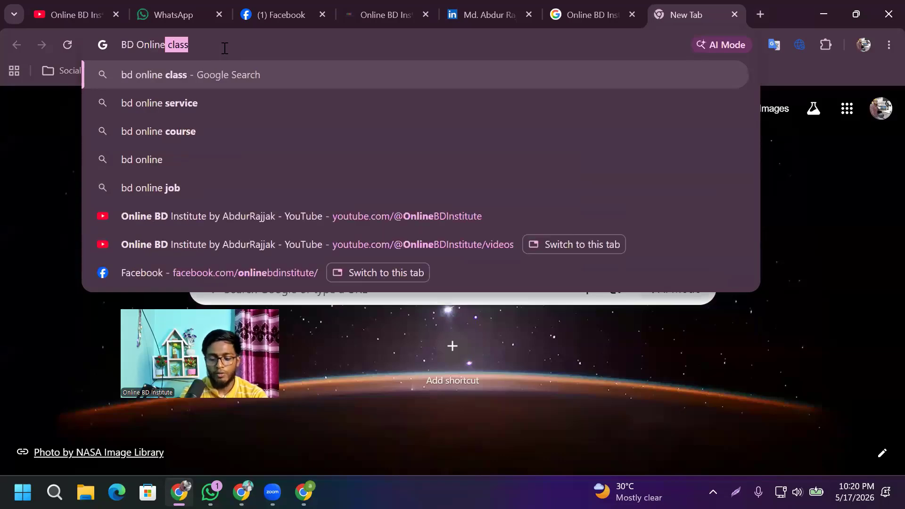
key("Return")
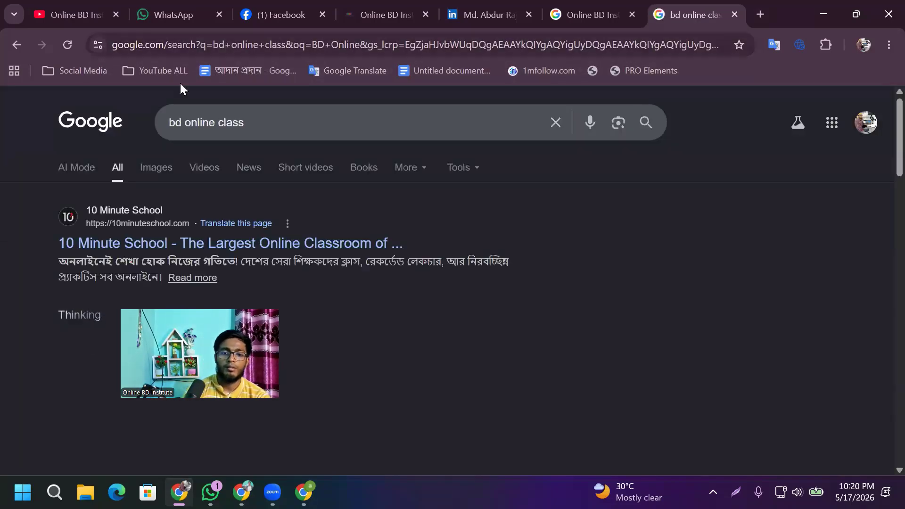
scroll(204, 216, "down", 4)
scroll(228, 205, "down", 15)
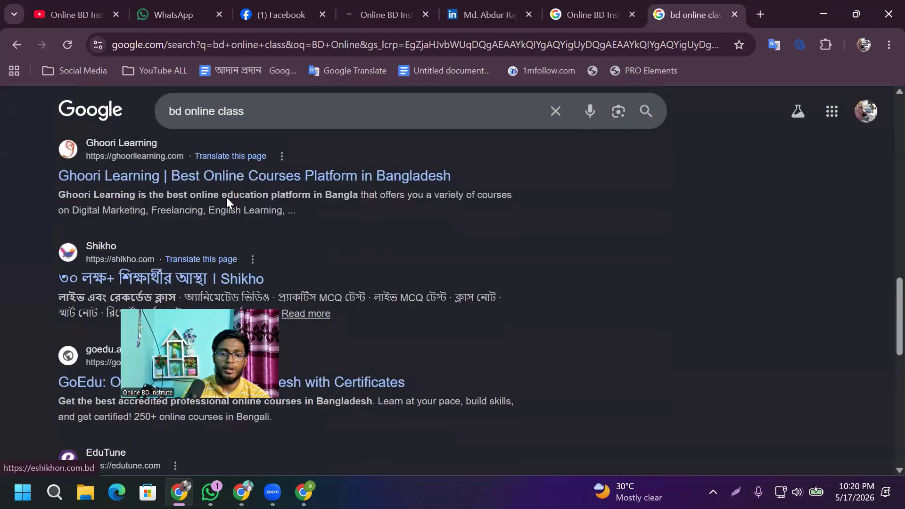
scroll(228, 203, "up", 20)
scroll(381, 168, "up", 2)
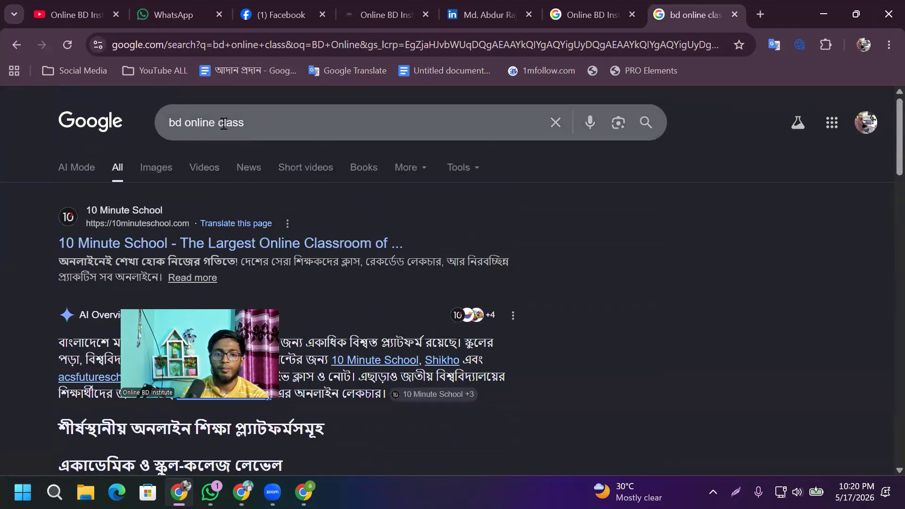
- Change the search query to "Institute bd online", run it, and look through the results
left_click_drag(218, 123, 378, 139)
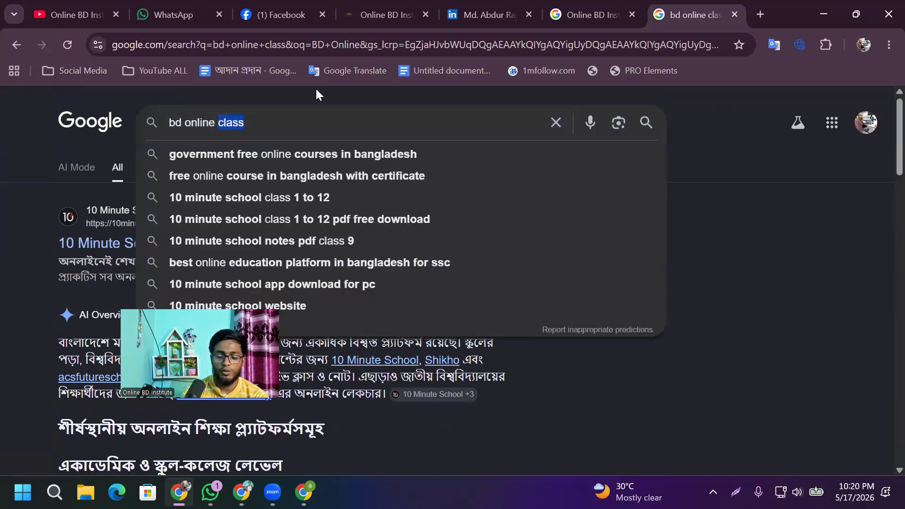
key("BackSpace")
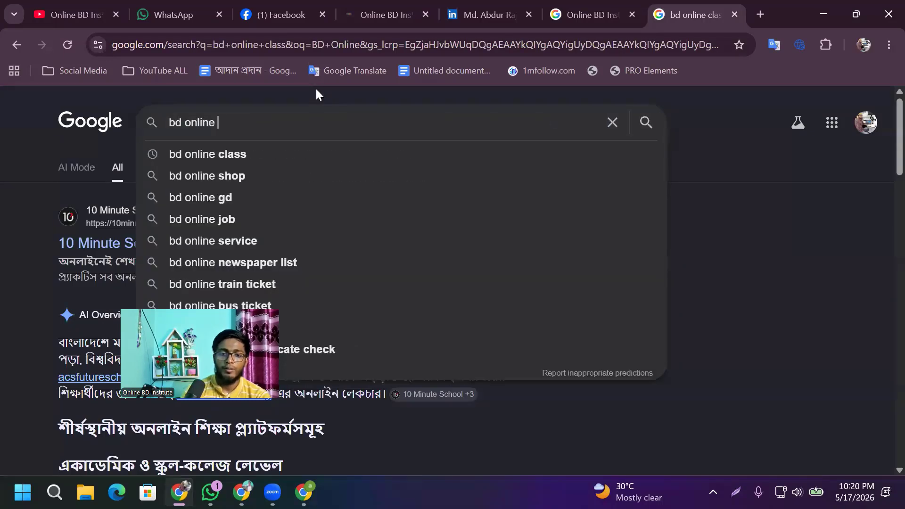
left_click(168, 124)
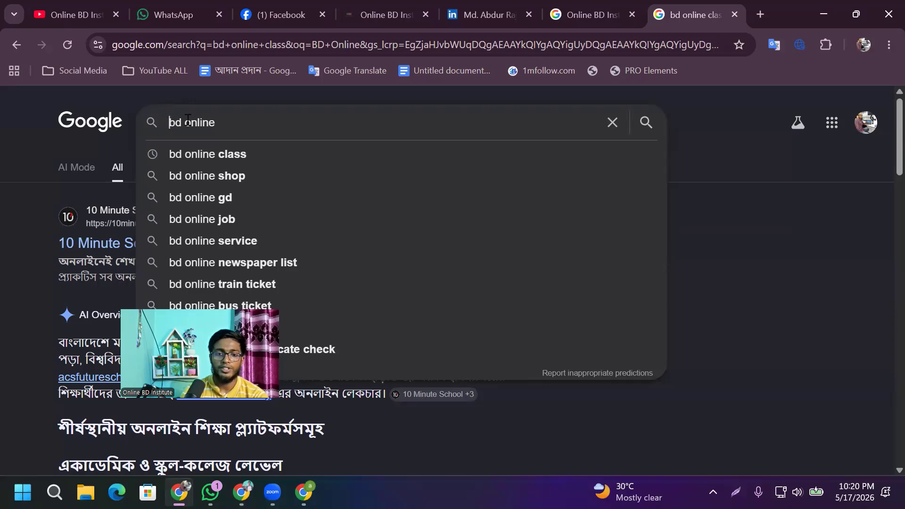
type("Institute")
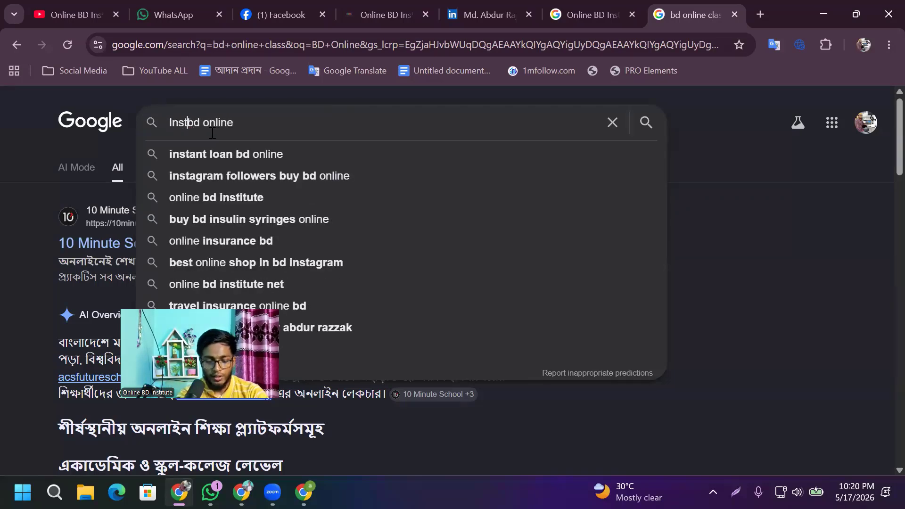
key("Return")
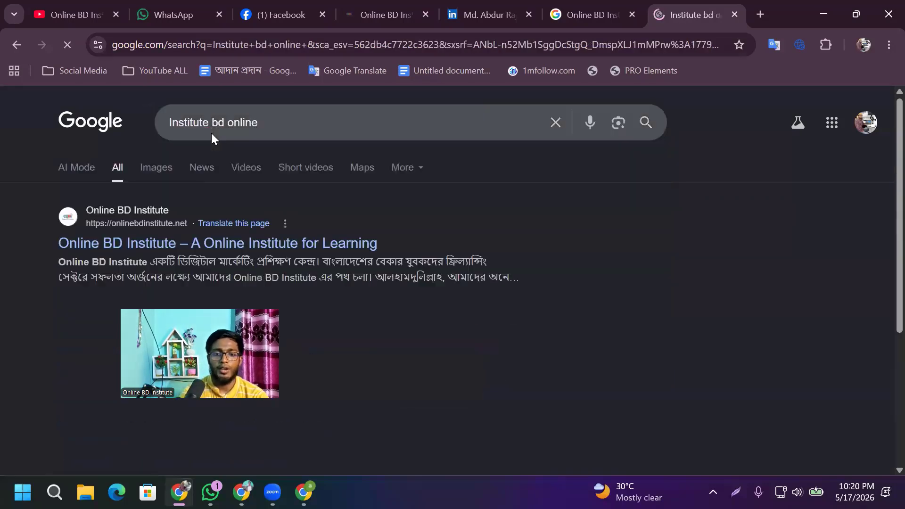
scroll(627, 252, "down", 7)
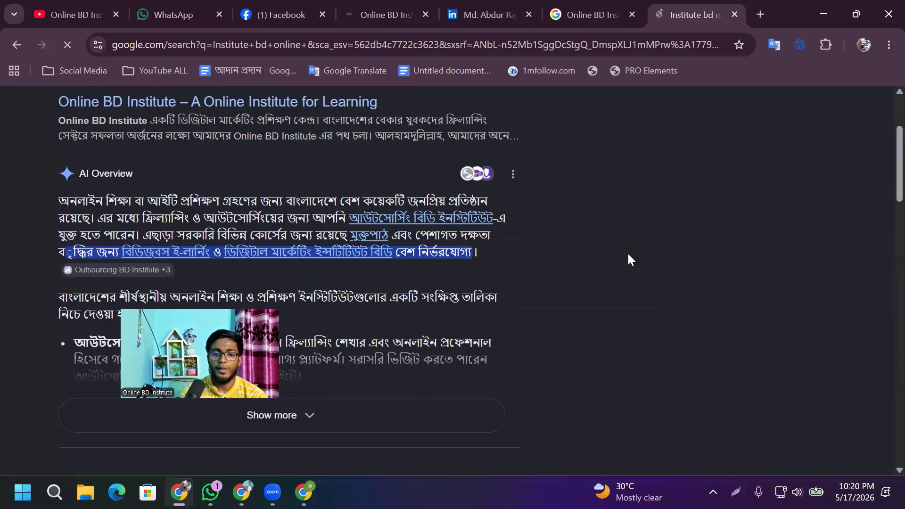
- Capture the empty area beside the "Institute bd online" results and discard the capture
scroll(619, 219, "up", 8)
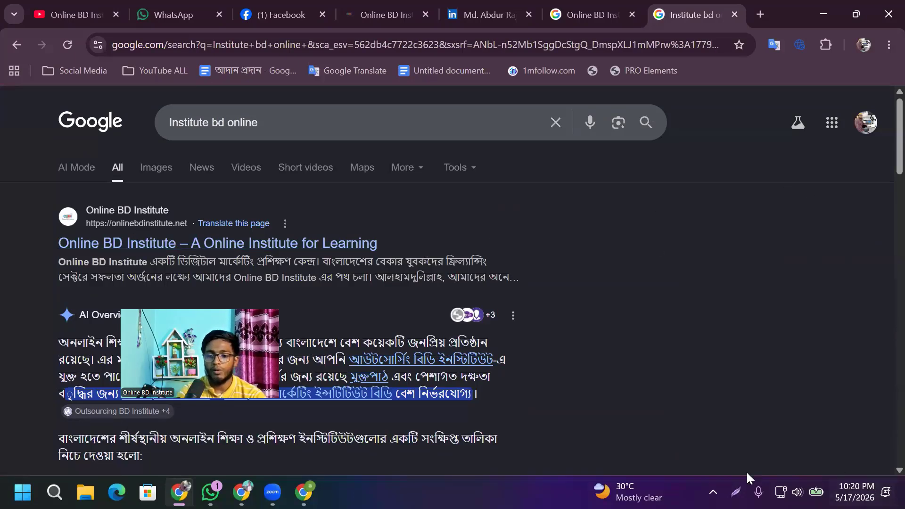
key("Print")
left_click_drag(555, 113, 904, 470)
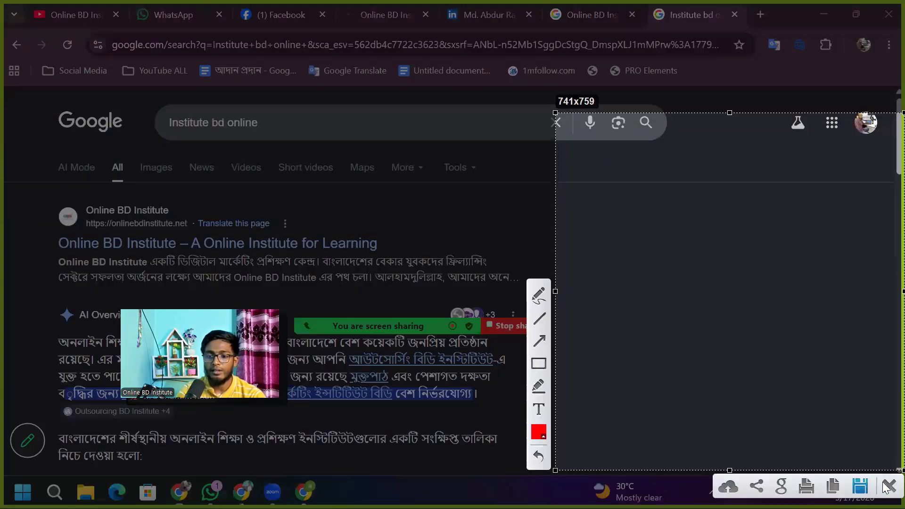
left_click(889, 486)
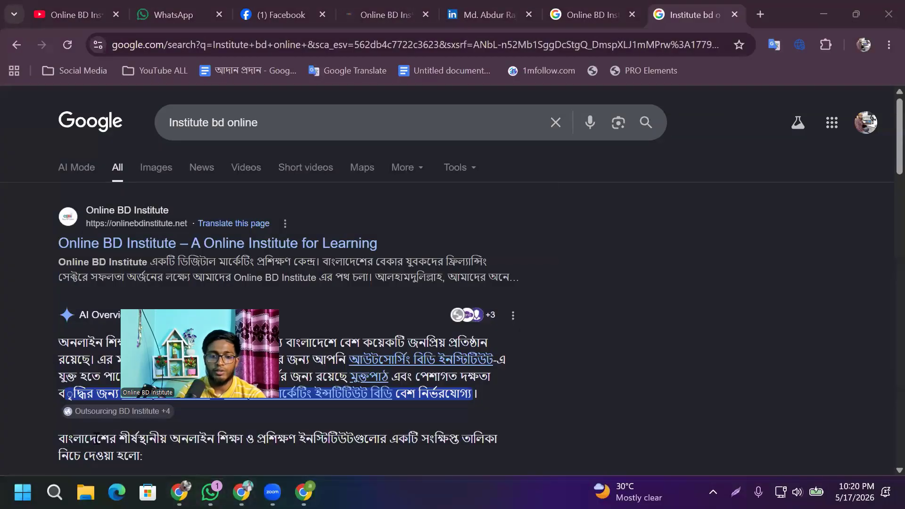
- Launch Chrome again and open a new window with another user profile from the profile picker
left_click(22, 491)
scroll(101, 400, "down", 5)
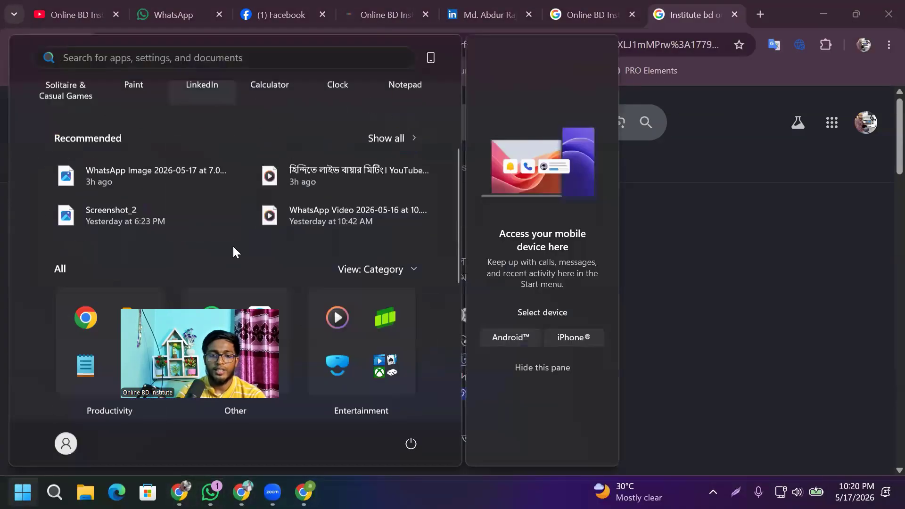
left_click(86, 223)
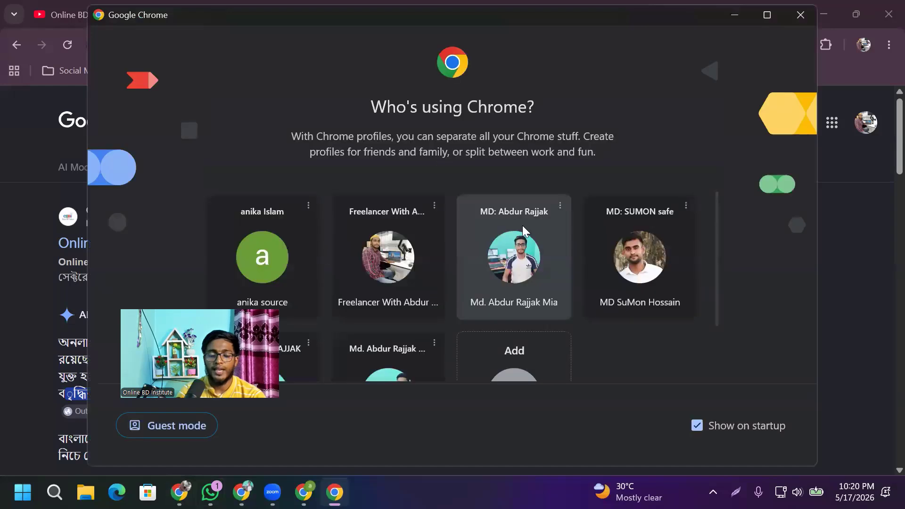
scroll(497, 259, "down", 2)
left_click(440, 272)
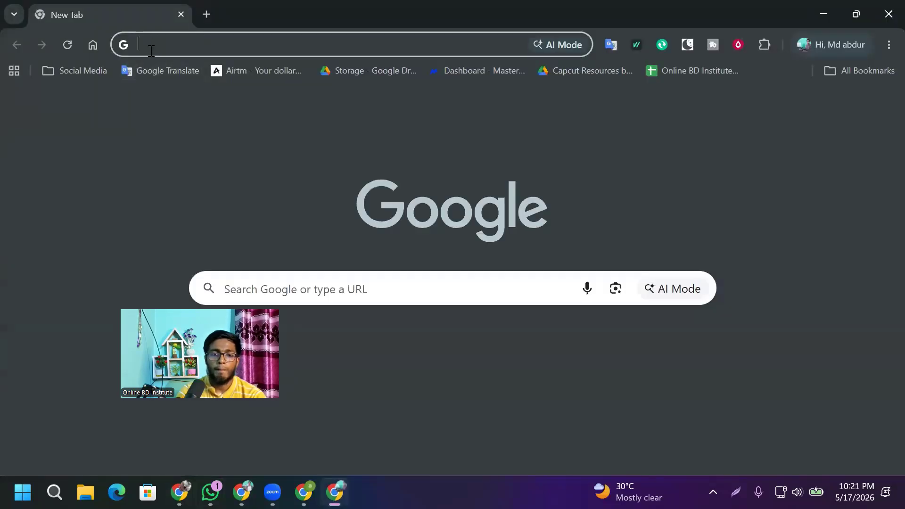
- Run the previously used Google search "online bd institute" and look through the results
left_click(156, 44)
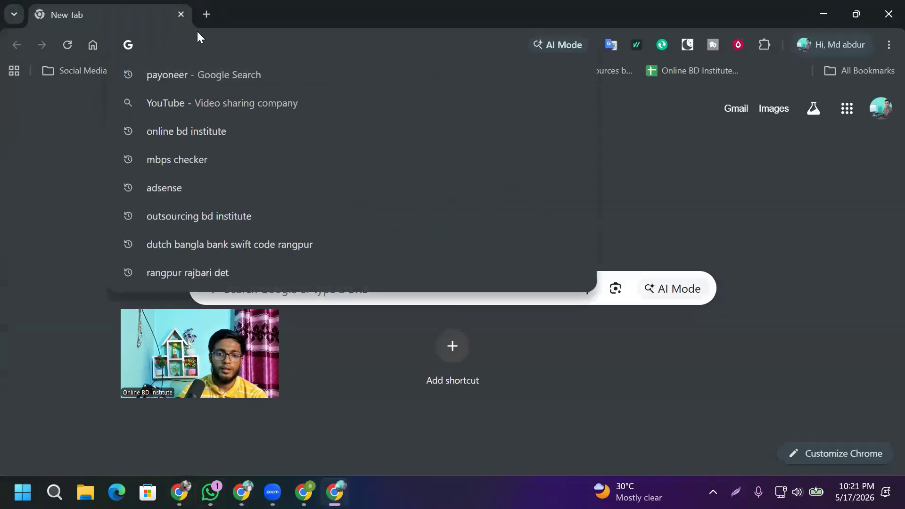
left_click(181, 128)
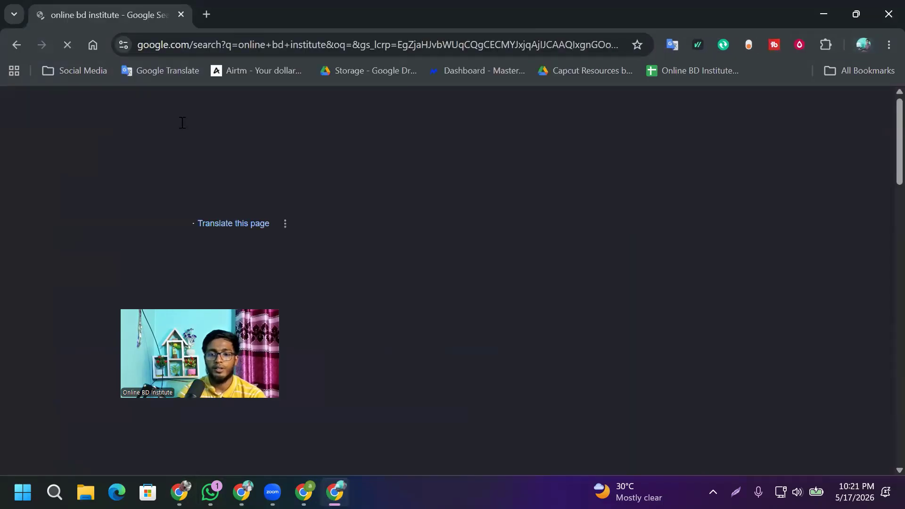
scroll(715, 182, "down", 5)
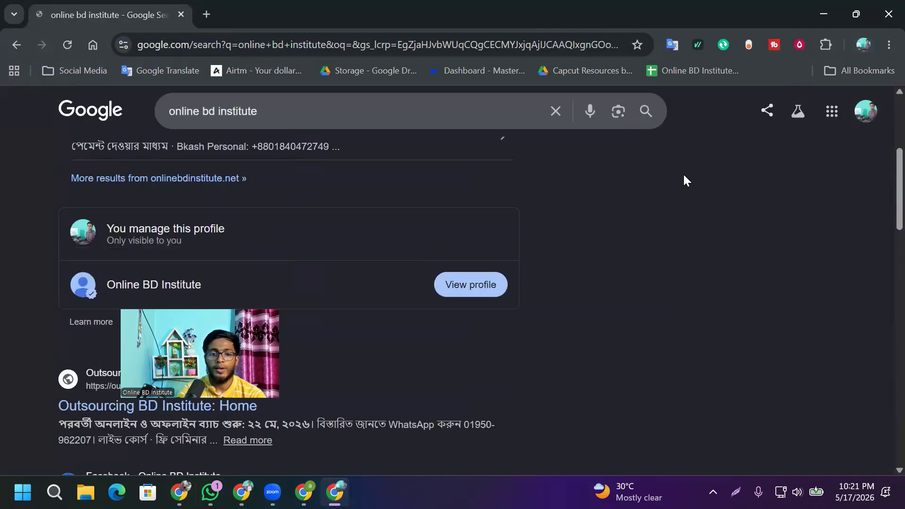
scroll(252, 264, "down", 3)
scroll(181, 273, "up", 5)
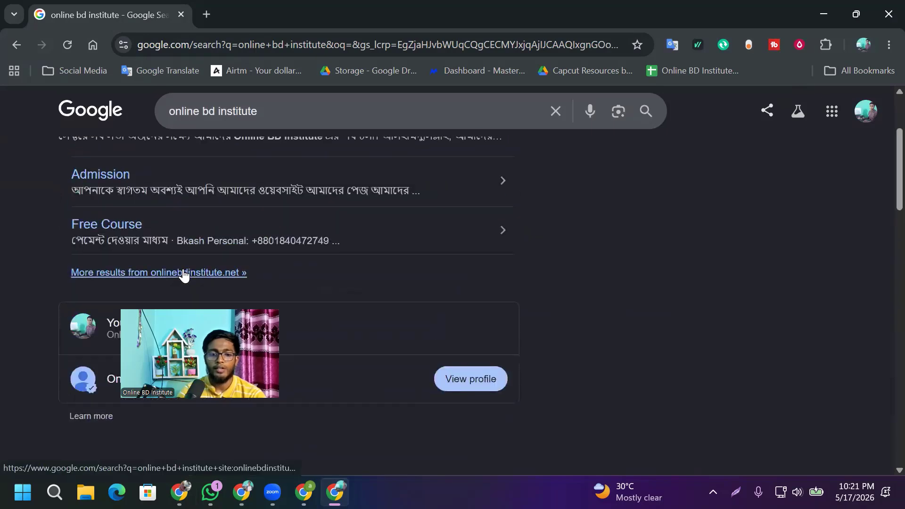
scroll(68, 312, "down", 2)
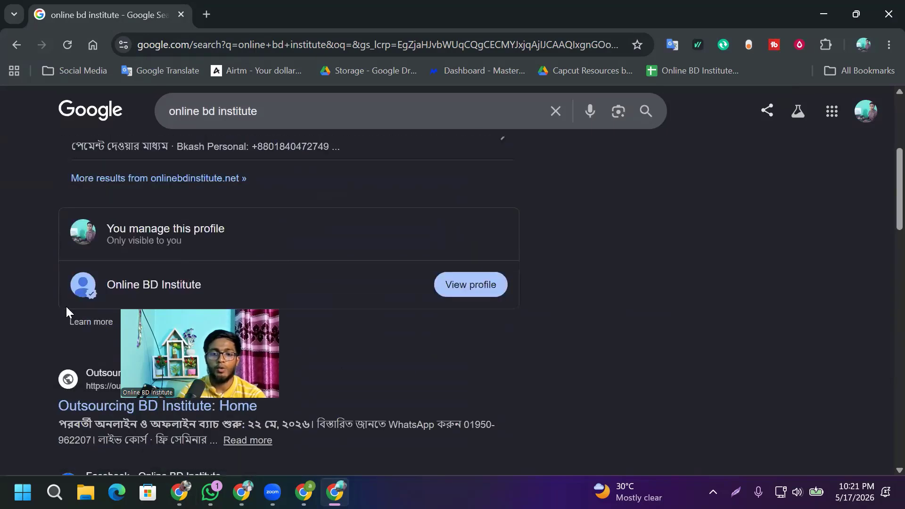
- Open the managed Online BD Institute business profile from the results and look over its page
left_click(67, 308)
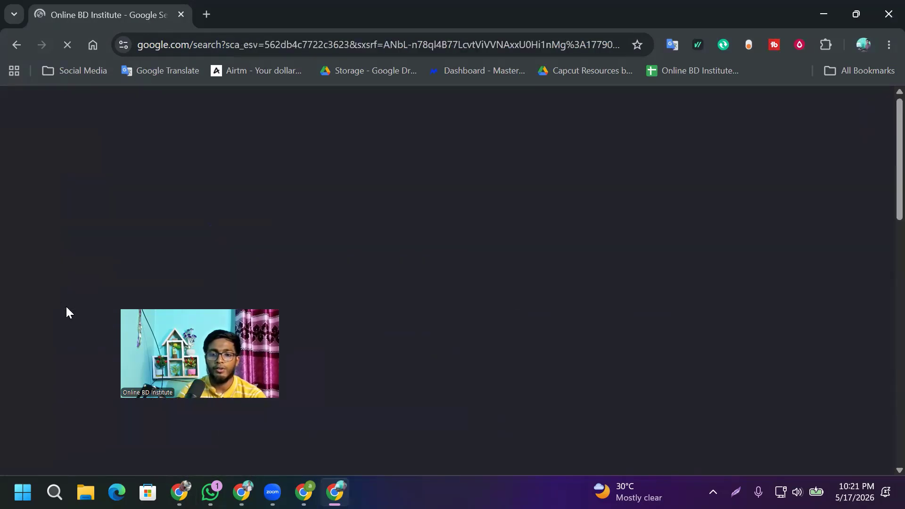
scroll(711, 258, "down", 4)
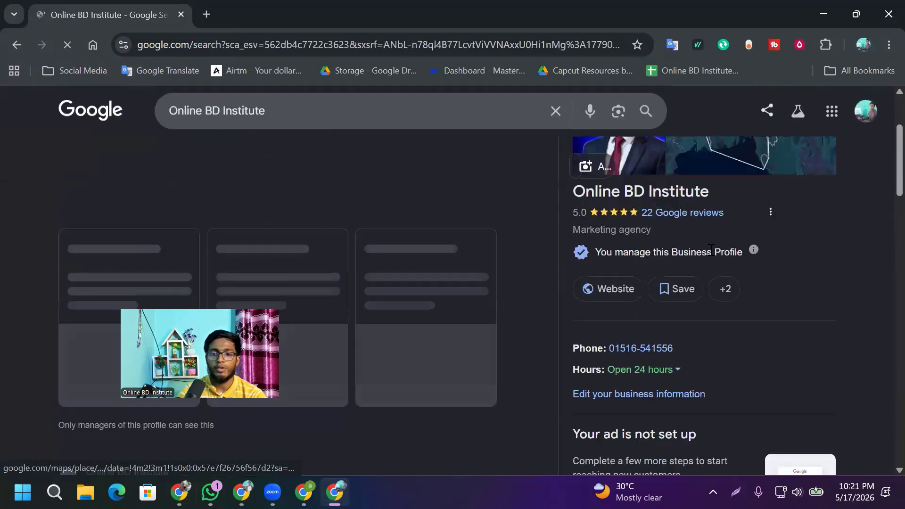
scroll(612, 249, "up", 4)
scroll(547, 239, "down", 3)
scroll(507, 253, "up", 3)
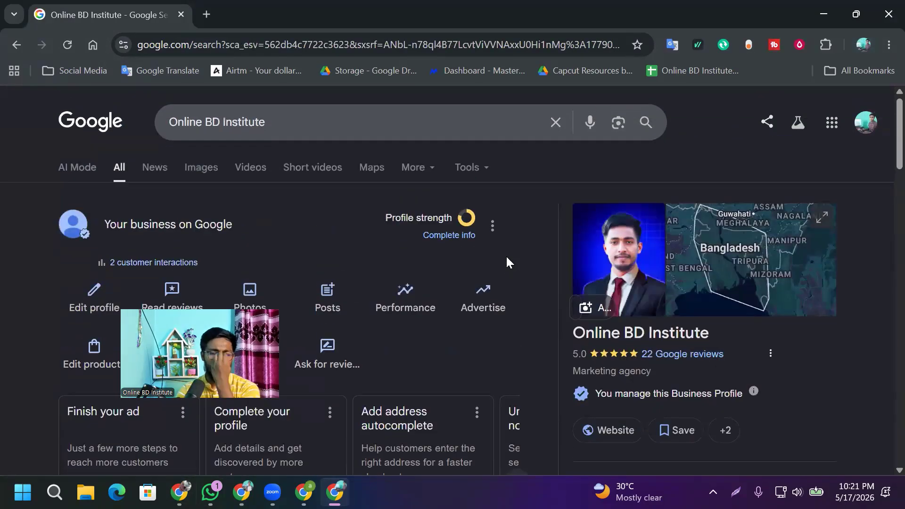
- Copy the search query "Online BD Institute" from the Google search box
triple_click(200, 125)
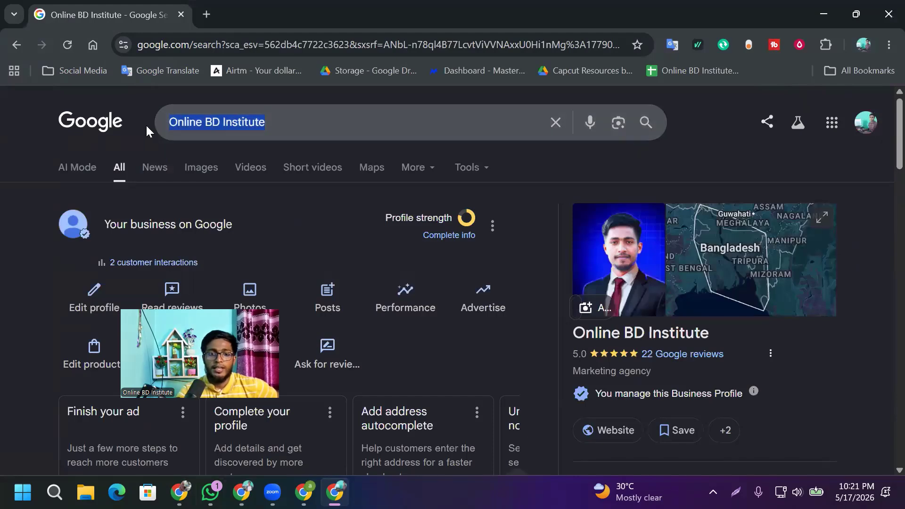
right_click(228, 123)
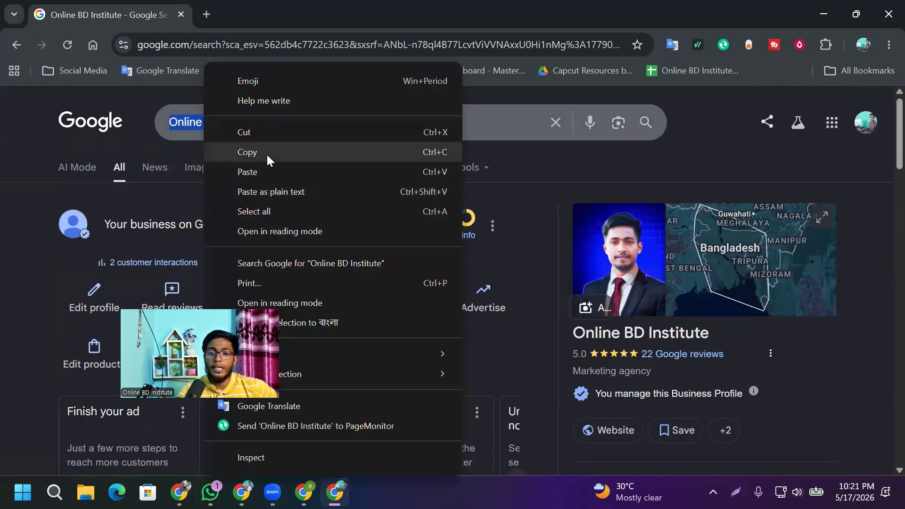
left_click(266, 154)
left_click(841, 168)
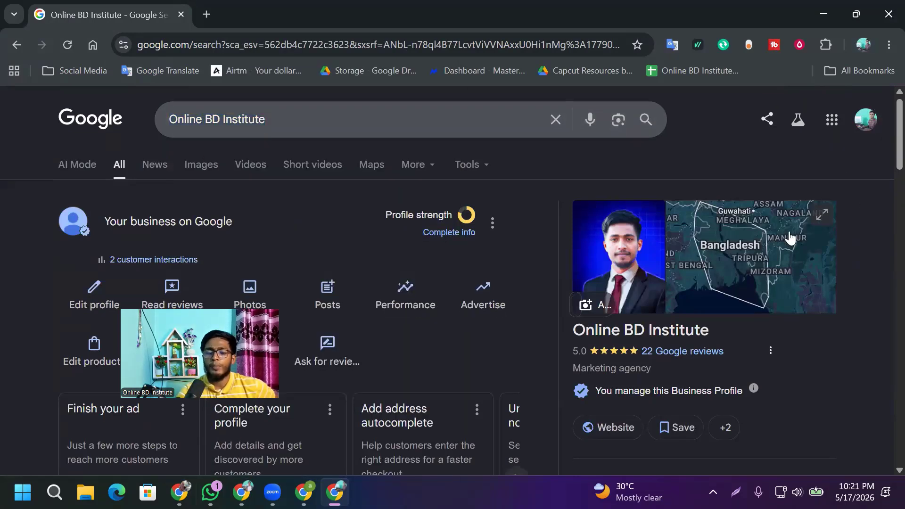
- Examine the Online BD Institute business panel, including its contact details, hours, reviews and description
scroll(780, 237, "down", 1)
scroll(779, 237, "down", 1)
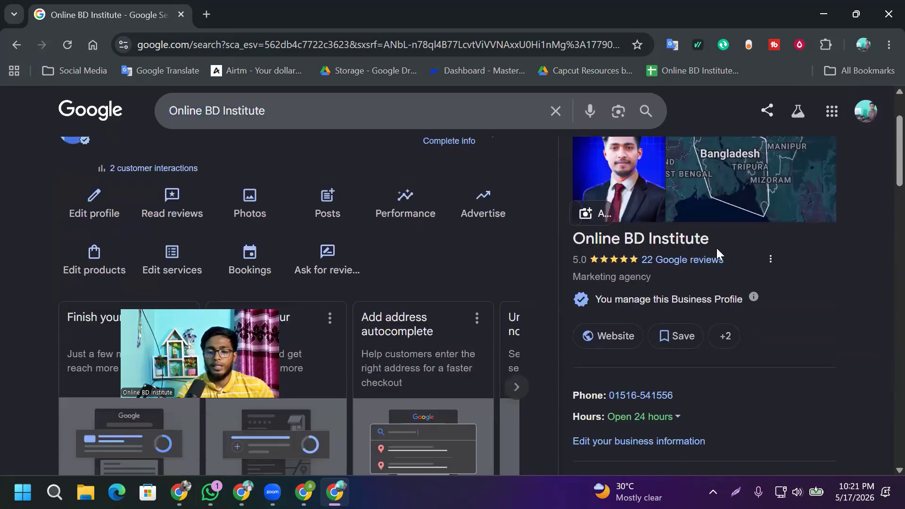
scroll(608, 347, "down", 1)
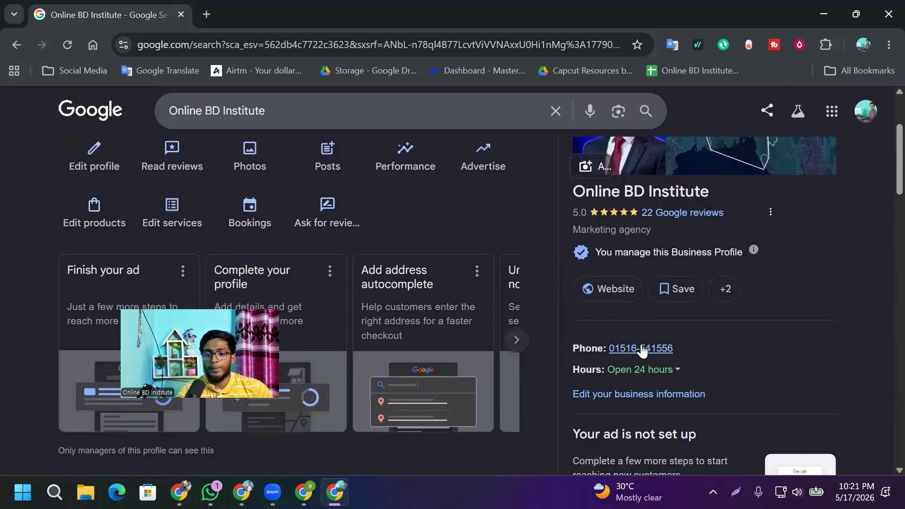
scroll(646, 379, "down", 3)
scroll(643, 384, "down", 3)
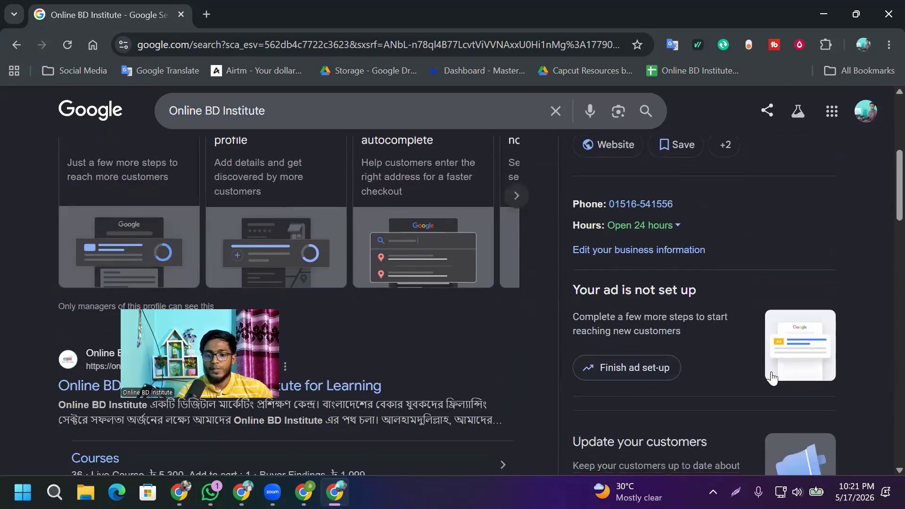
scroll(659, 368, "down", 3)
scroll(670, 377, "down", 3)
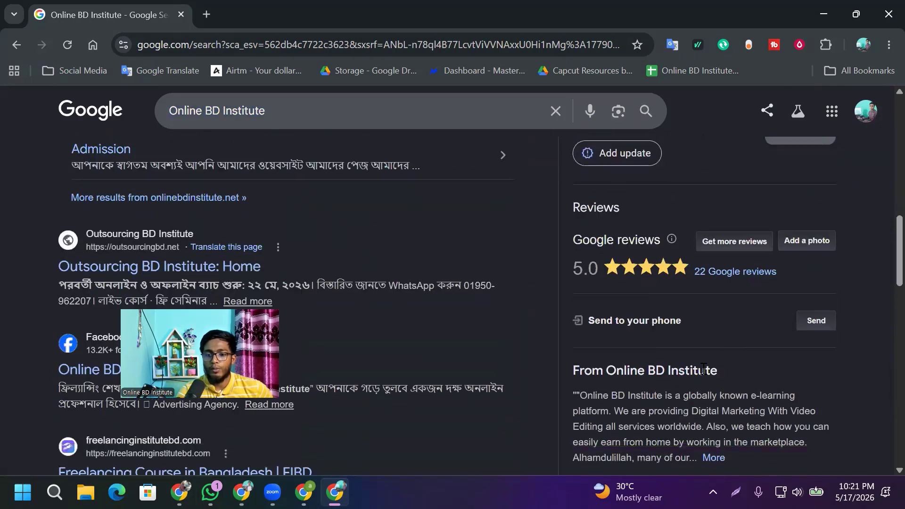
scroll(750, 365, "up", 10)
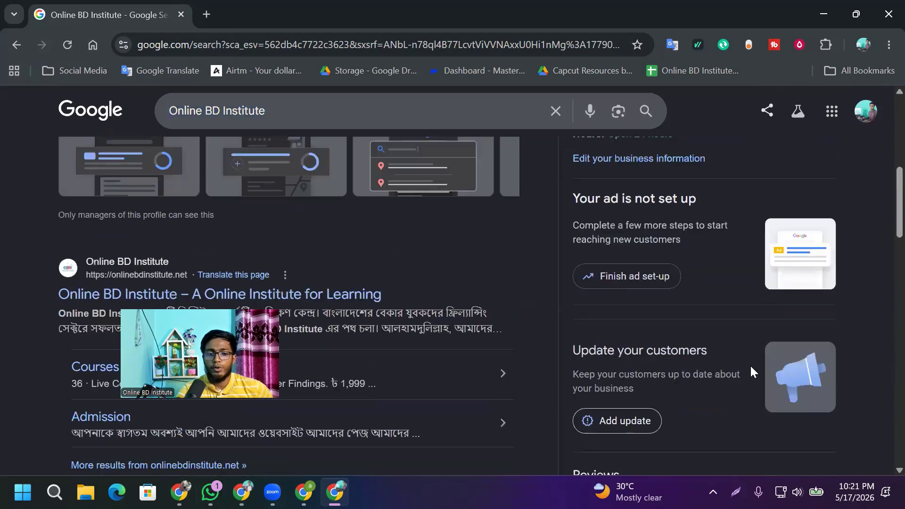
- Copy the query "Online BD Institute", search for it in a new tab, and look through the results
triple_click(215, 110)
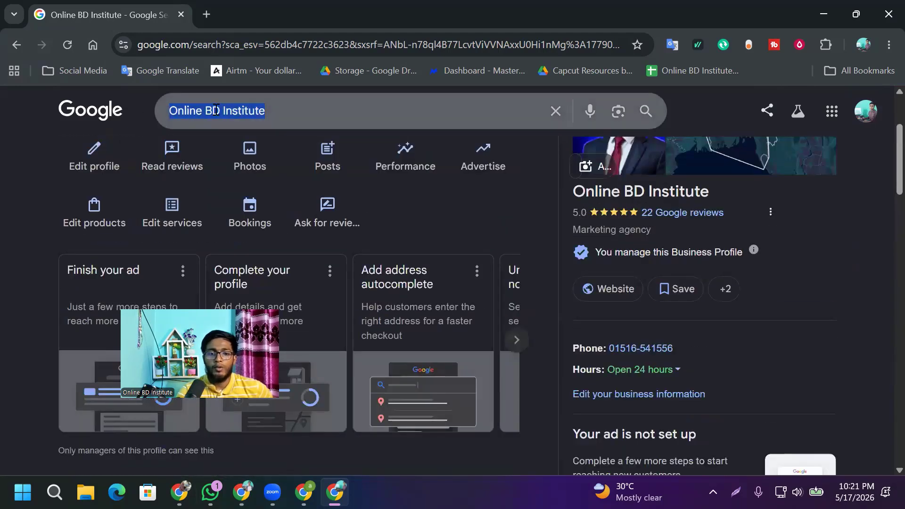
right_click(215, 110)
left_click(262, 152)
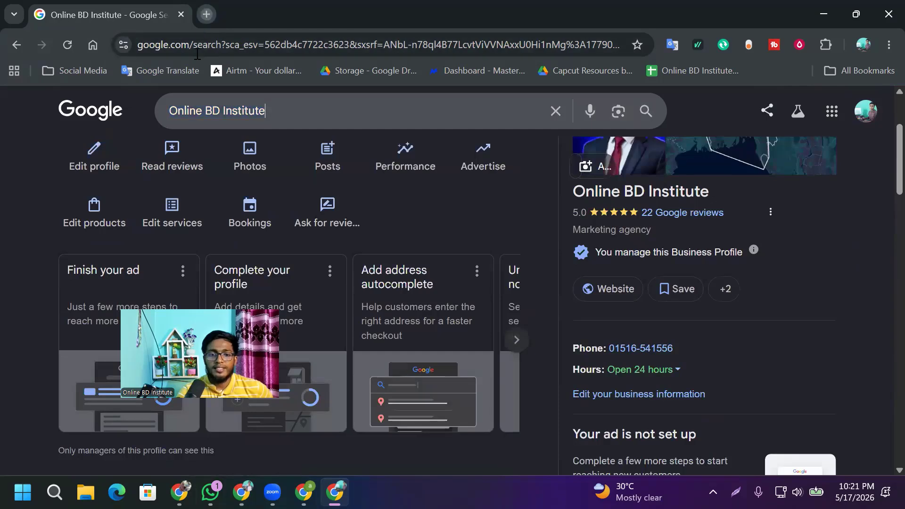
left_click(207, 14)
right_click(204, 40)
left_click(264, 155)
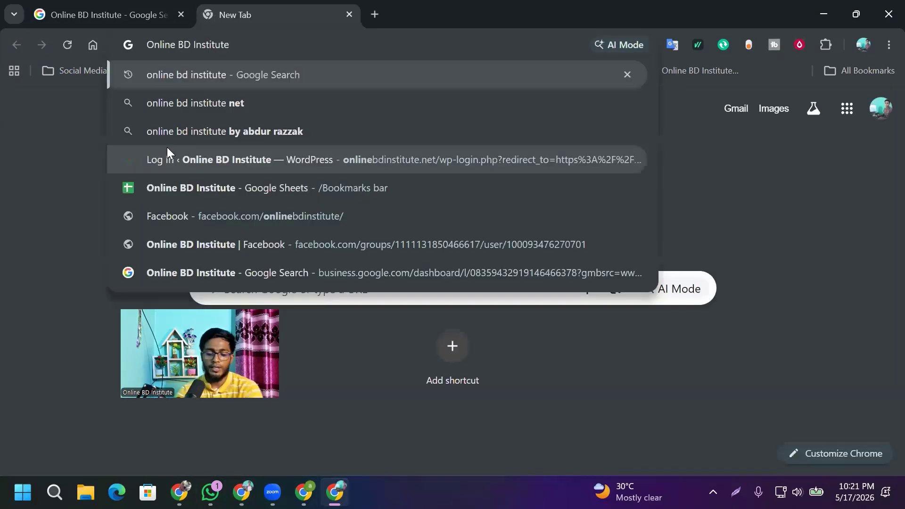
key("Return")
scroll(181, 188, "down", 3)
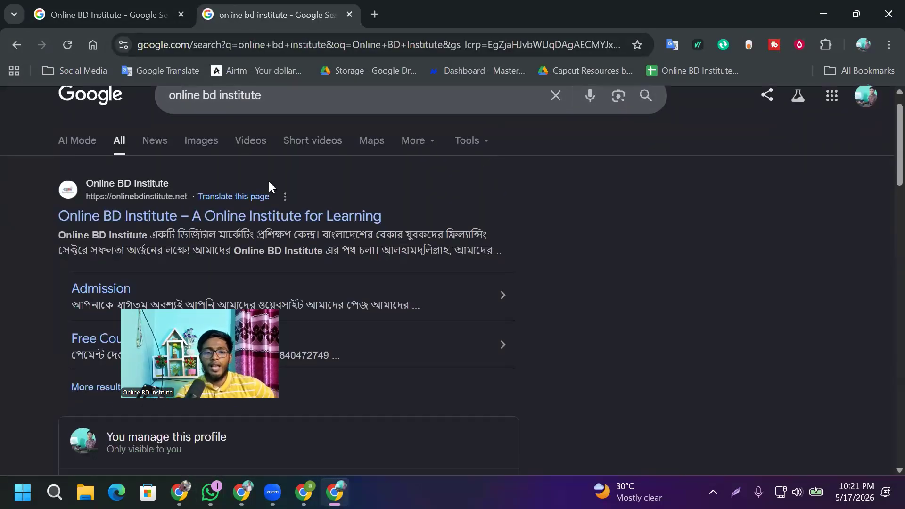
scroll(180, 191, "up", 3)
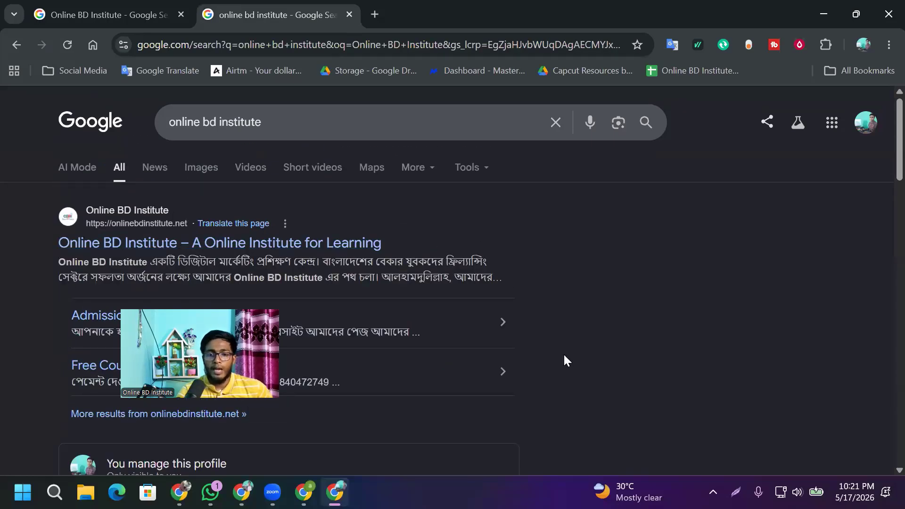
- Return to the first results tab and start a screen capture covering most of the page content
left_click(104, 14)
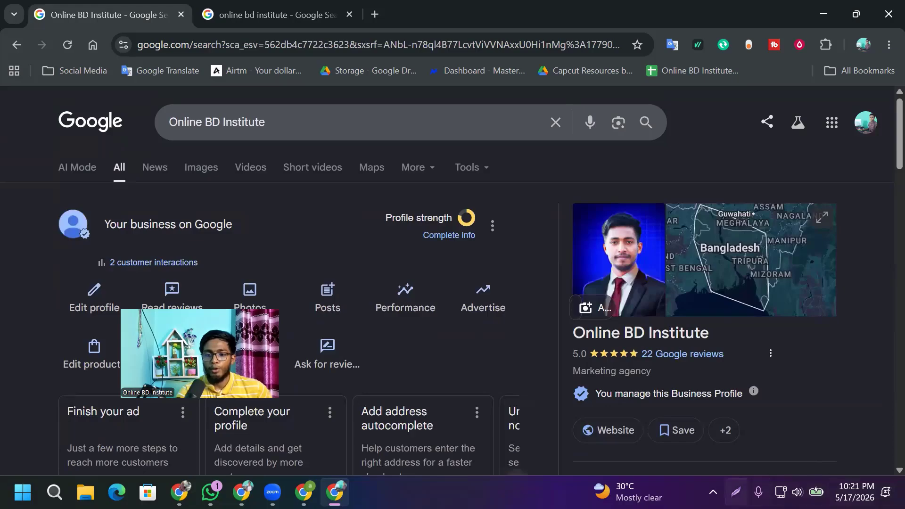
left_click(736, 492)
left_click_drag(7, 85, 860, 485)
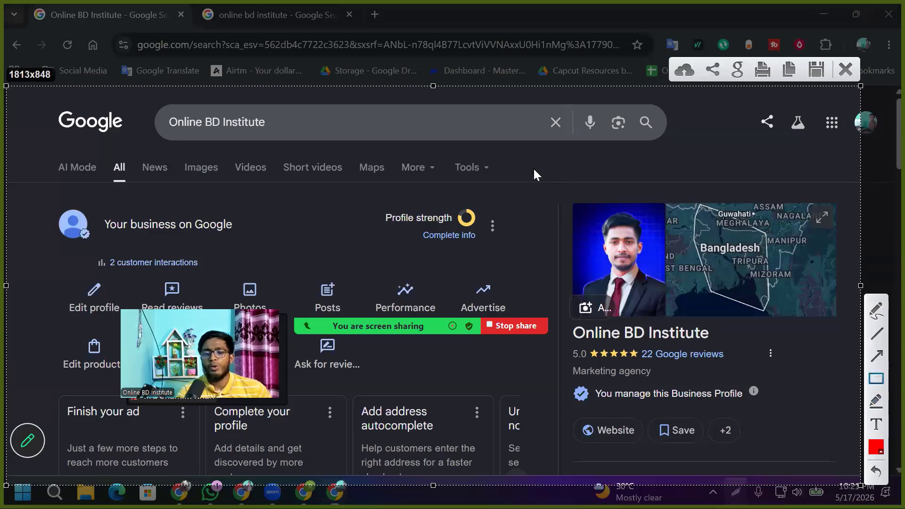
- Outline the business panel, map, profile photo, business name and Website button with red rectangles, and discard the capture
left_click_drag(530, 159, 836, 455)
left_click_drag(665, 203, 851, 305)
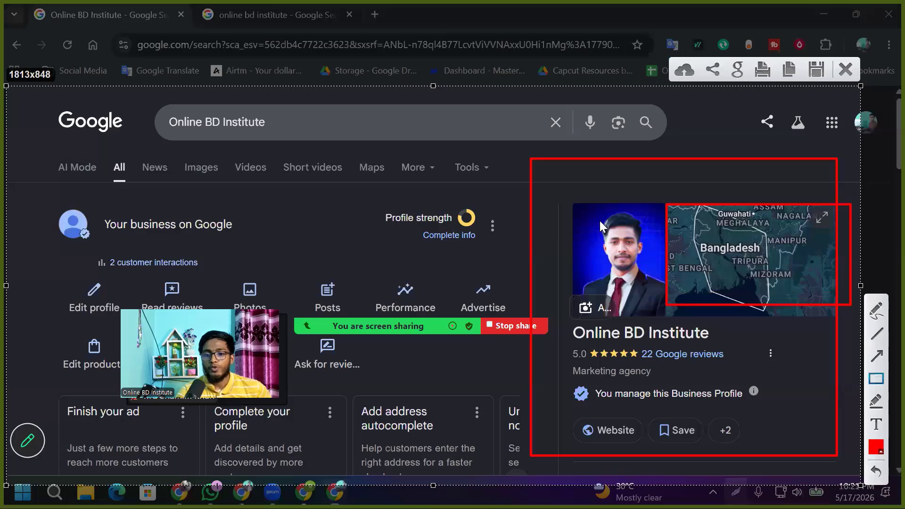
left_click_drag(591, 211, 653, 283)
left_click_drag(567, 322, 767, 341)
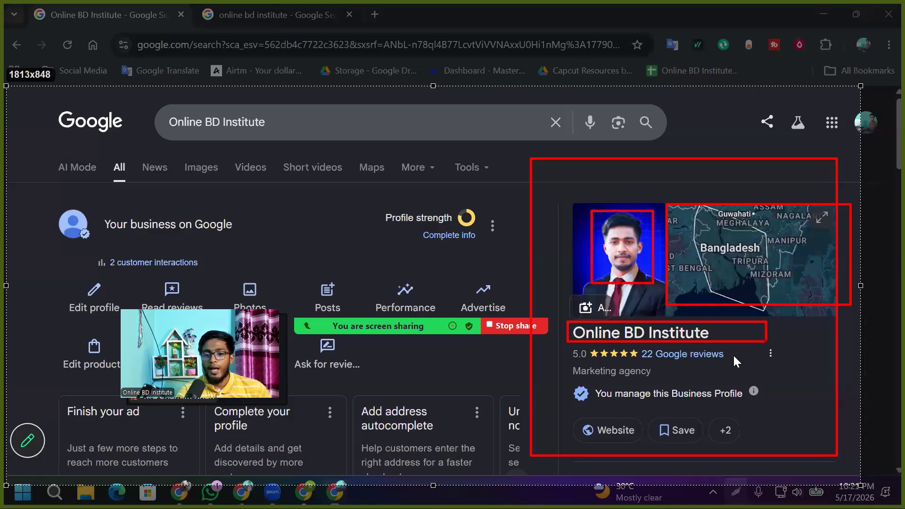
left_click_drag(567, 413, 650, 448)
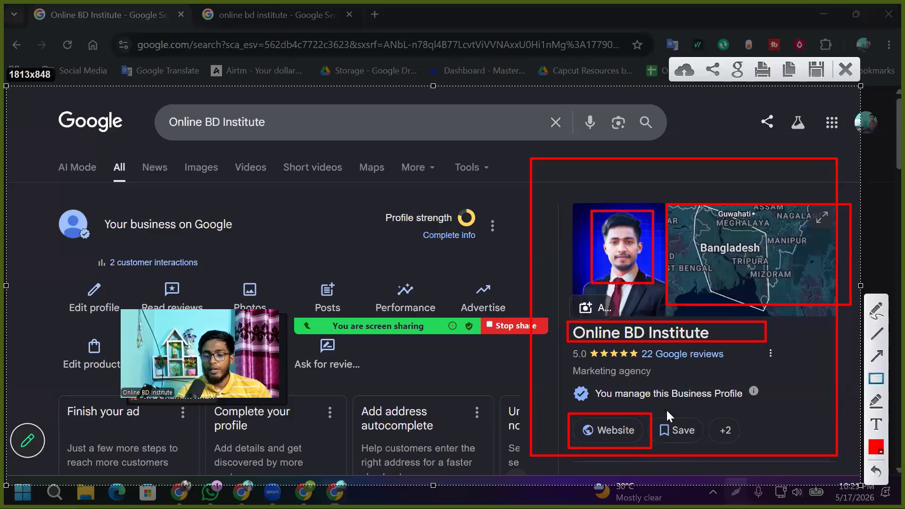
left_click(848, 69)
- Capture the results page, outline the Google logo, "Your business on Google" heading, business panel and Website button with red rectangles, and discard the capture
scroll(633, 267, "down", 5)
scroll(639, 274, "up", 1)
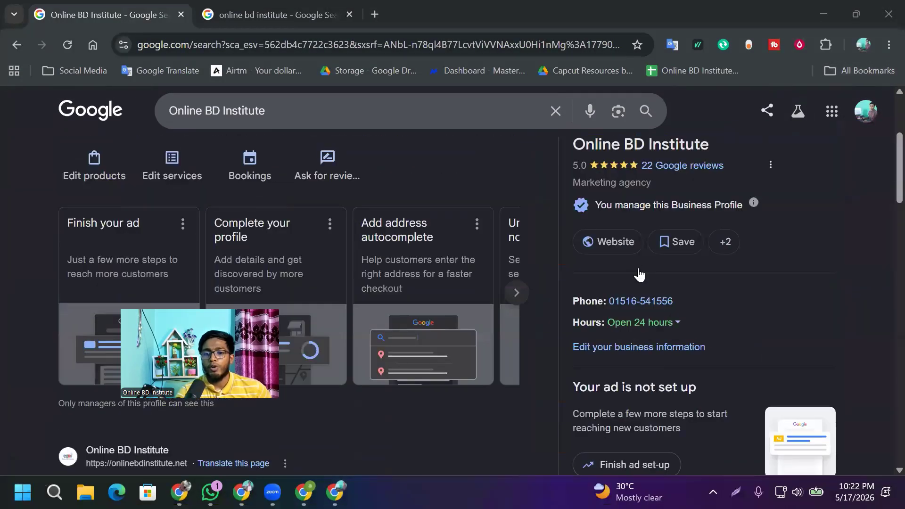
scroll(678, 193, "up", 4)
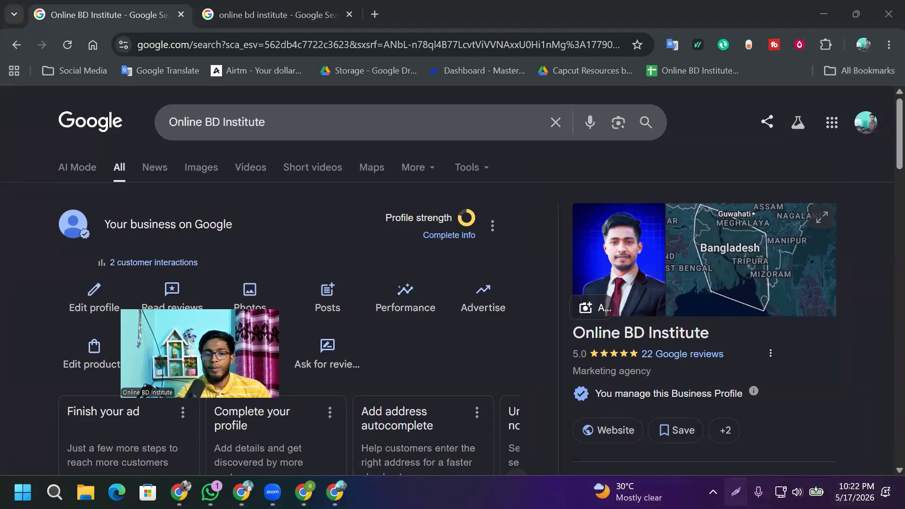
key("Print")
left_click_drag(9, 0, 885, 508)
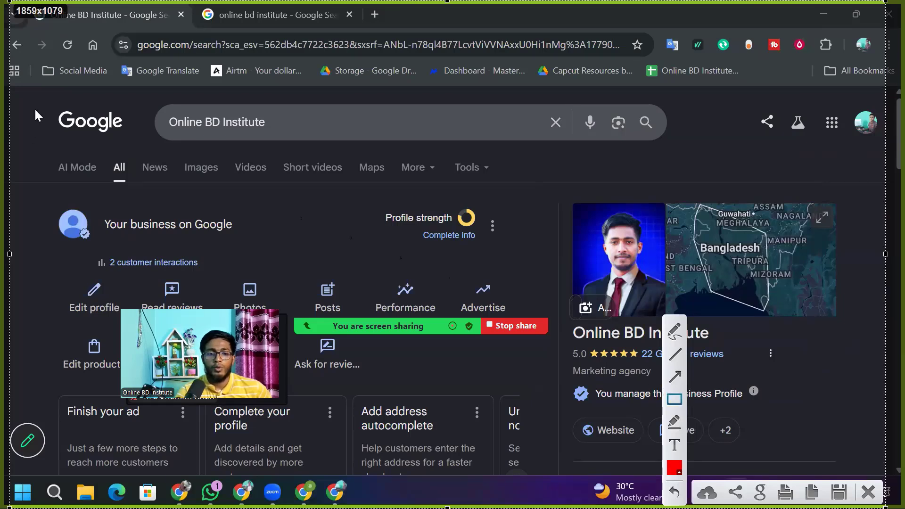
left_click_drag(35, 109, 158, 154)
mouse_move(54, 204)
left_mouse_down()
mouse_move(194, 251)
mouse_move(276, 256)
left_mouse_up()
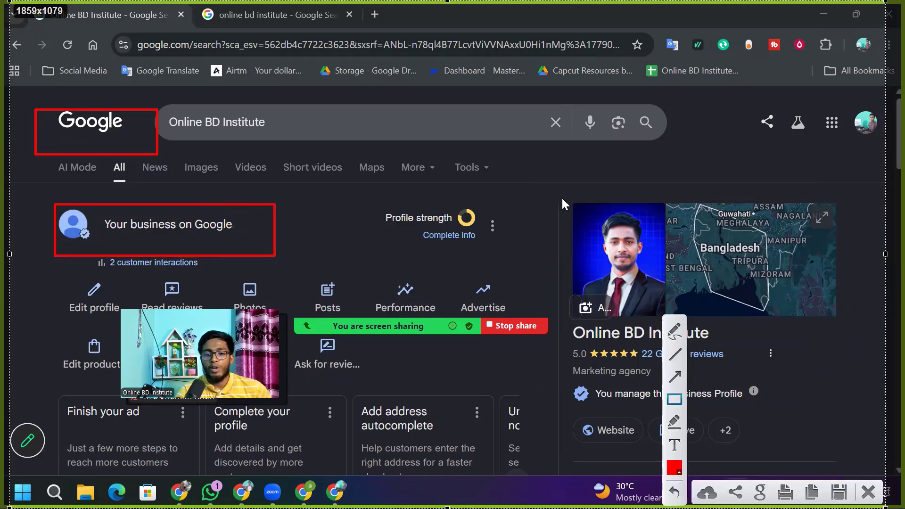
left_click_drag(551, 182, 808, 410)
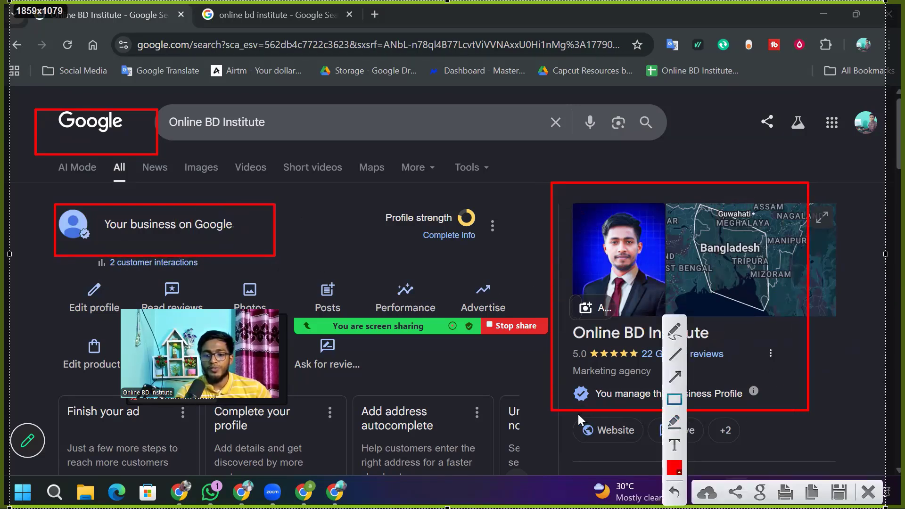
left_click_drag(572, 417, 652, 451)
key("Escape")
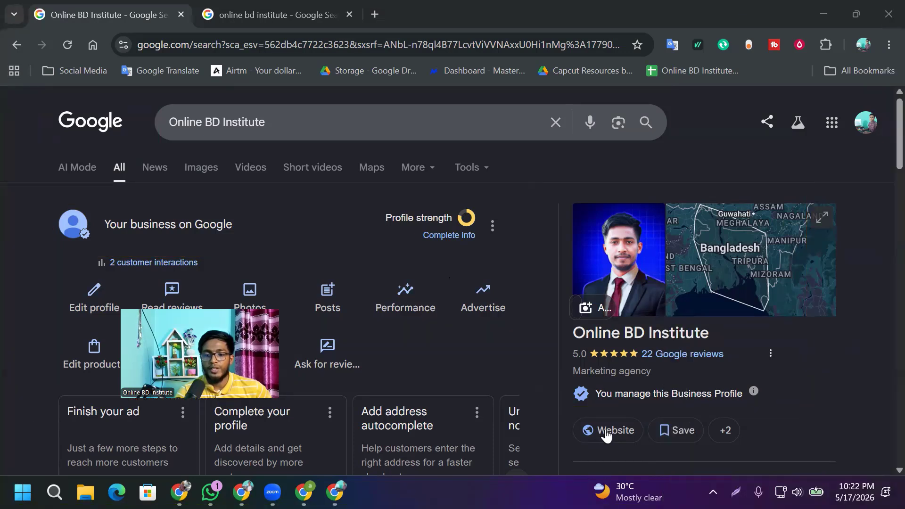
- Open the Online BD Institute website from its business panel and return to the search results
left_click(605, 431)
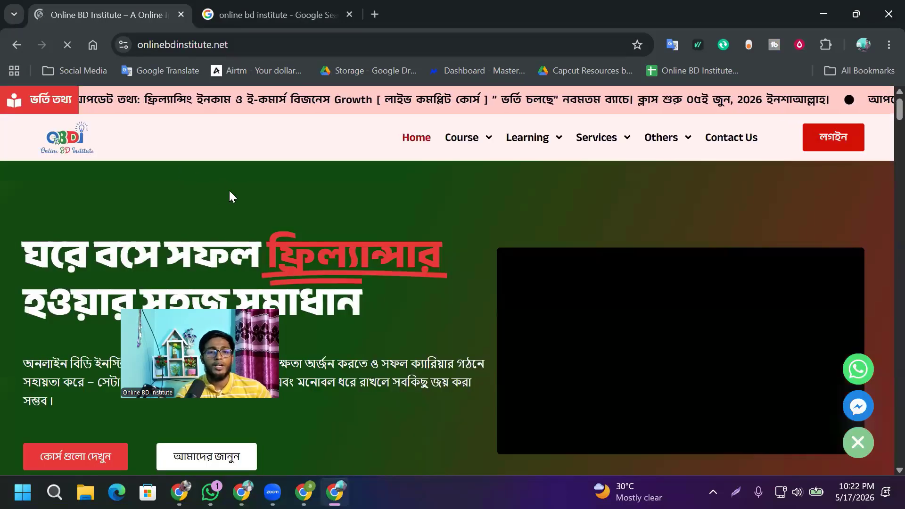
left_click(11, 42)
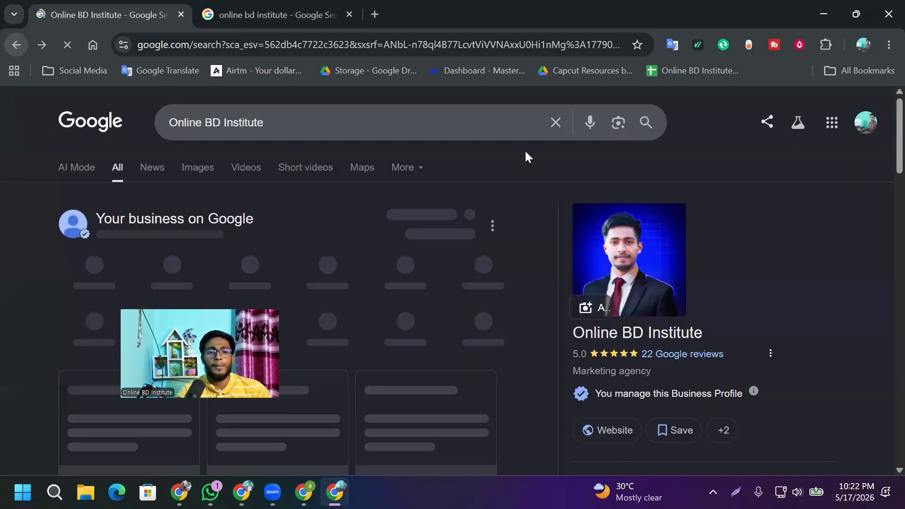
- Open new tabs and look through the Google apps list for Business Profile Manager
left_click(375, 14)
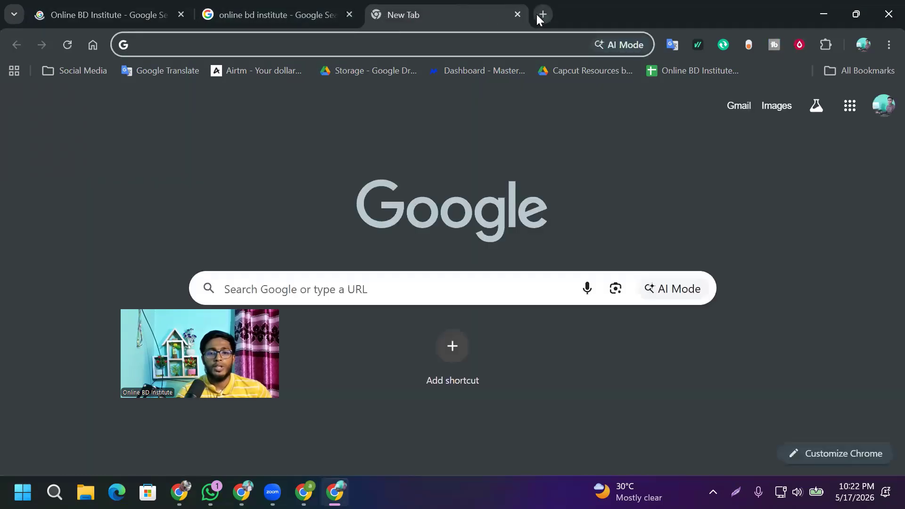
left_click(540, 14)
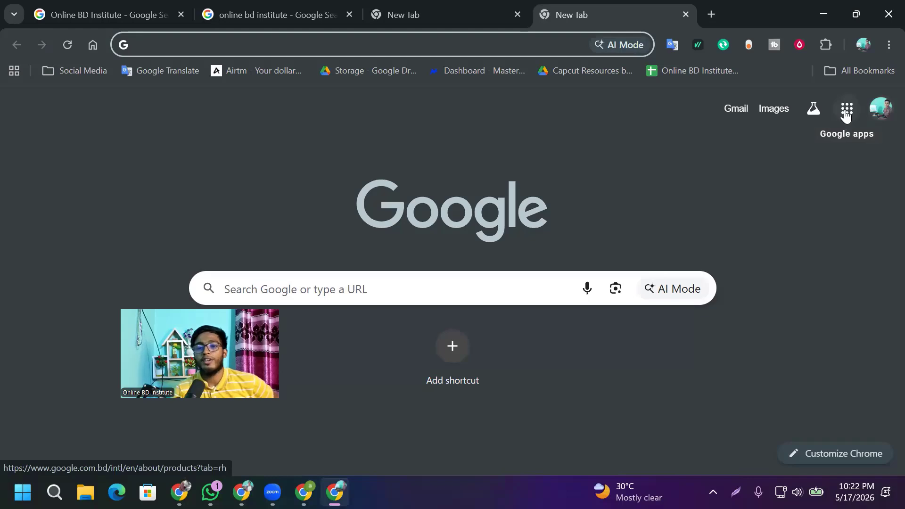
left_click(847, 116)
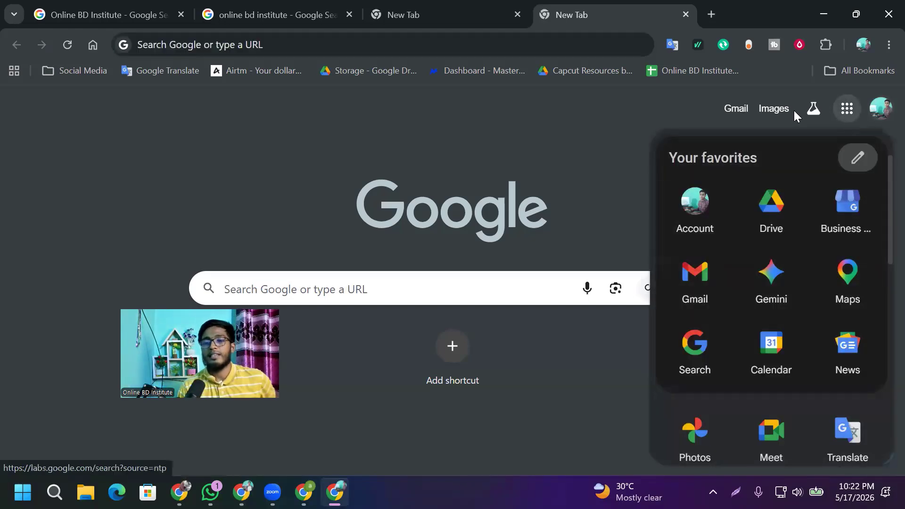
scroll(807, 361, "down", 2)
scroll(782, 335, "down", 3)
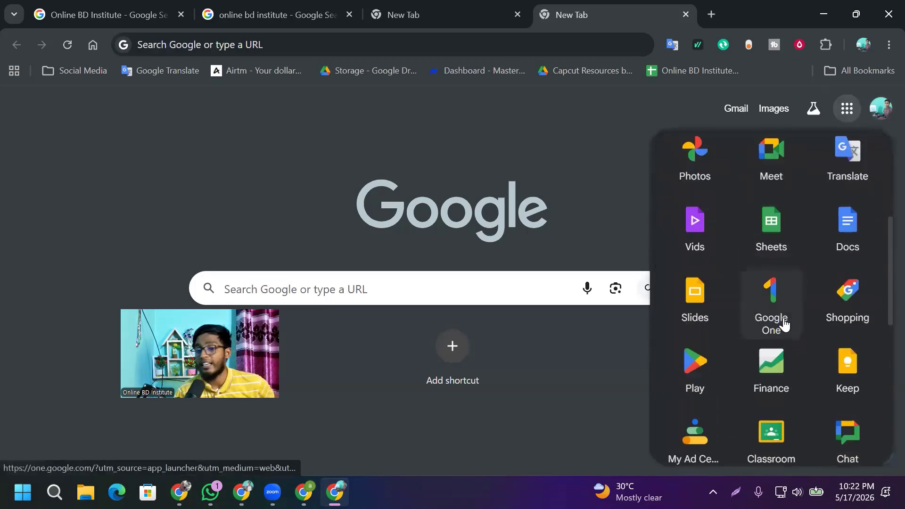
scroll(785, 322, "up", 5)
scroll(782, 274, "up", 1)
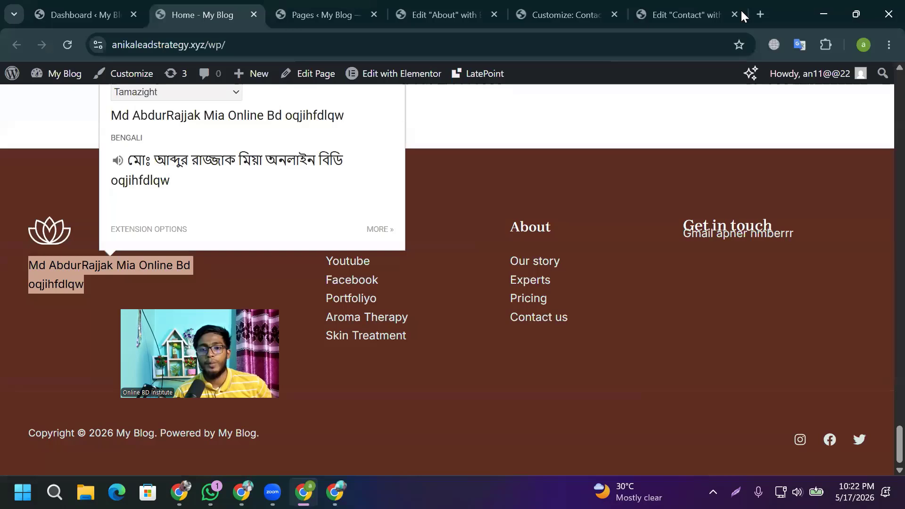
- In the other Chrome profile's window, open a new tab and check its whole Google apps list for Business Profile Manager
left_click(743, 14)
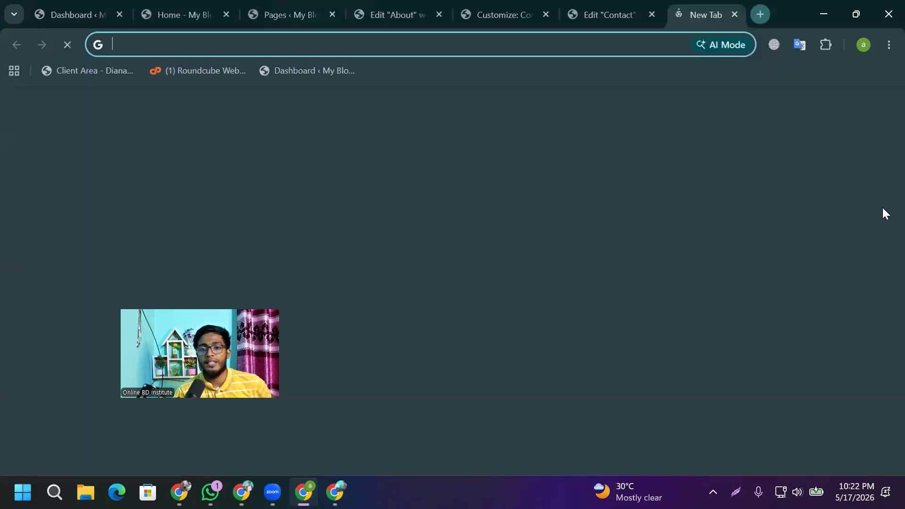
left_click(847, 111)
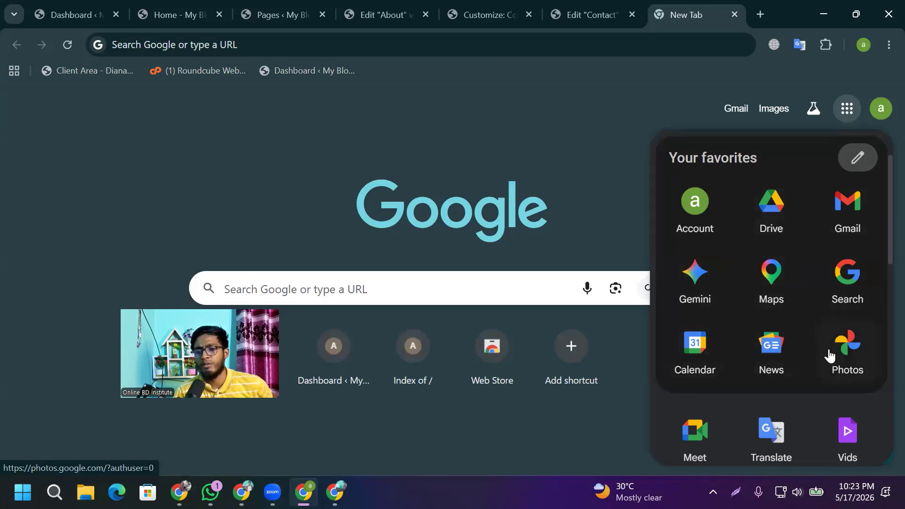
scroll(810, 330, "down", 8)
scroll(801, 321, "down", 5)
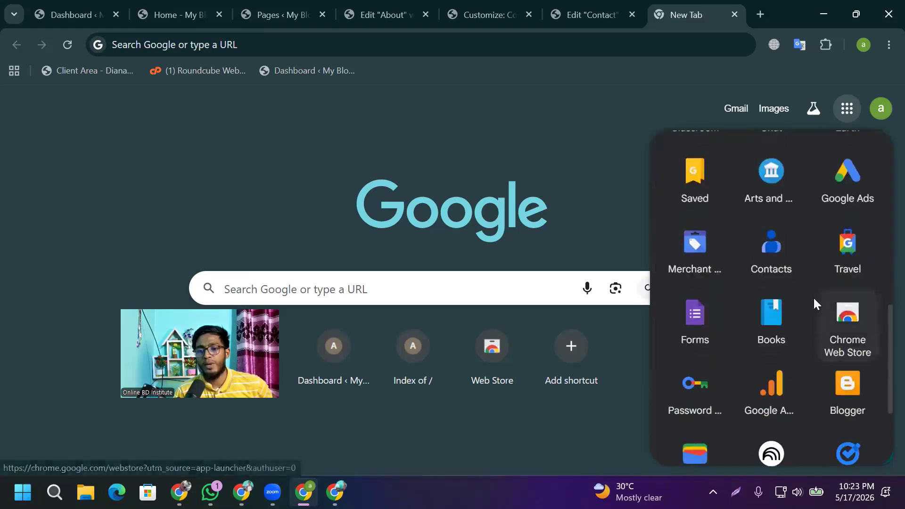
scroll(804, 324, "down", 3)
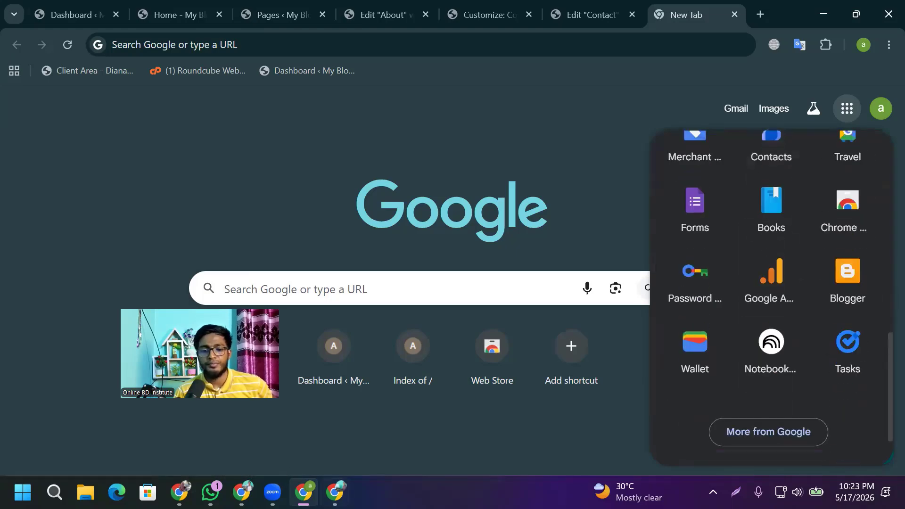
- Switch back to the first Chrome profile, open Business Profile Manager from the Google apps, view the business page, and close its tab
key("alt+Tab")
left_click(846, 108)
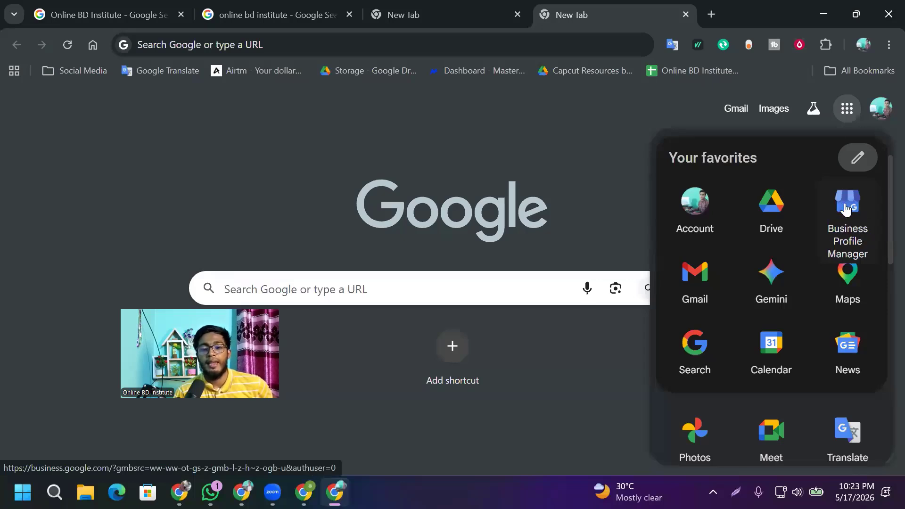
left_click(846, 209)
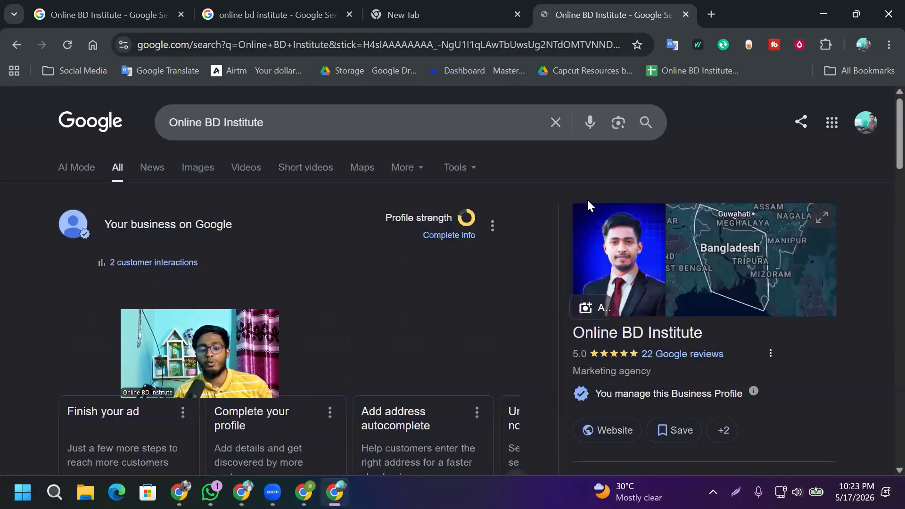
left_click(686, 15)
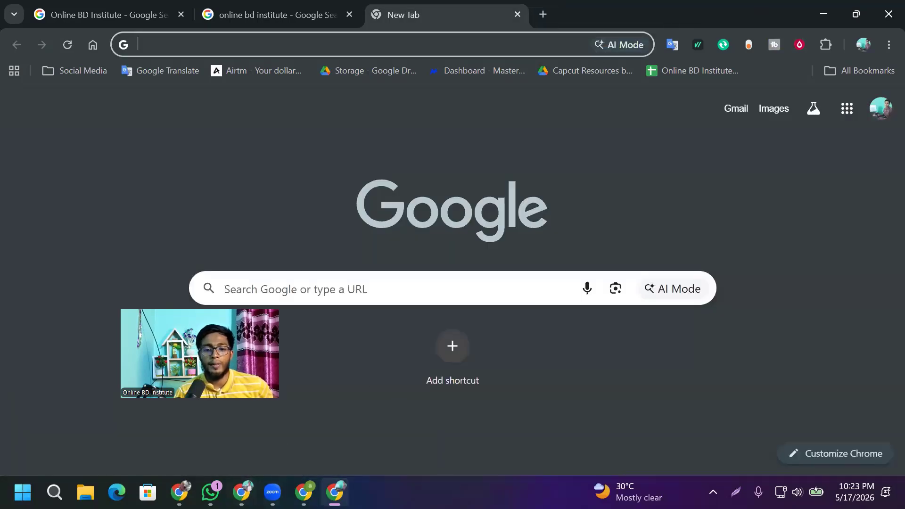
- Switch to the other Chrome profile and close its six WordPress tabs, keeping only the New Tab page
left_click(304, 492)
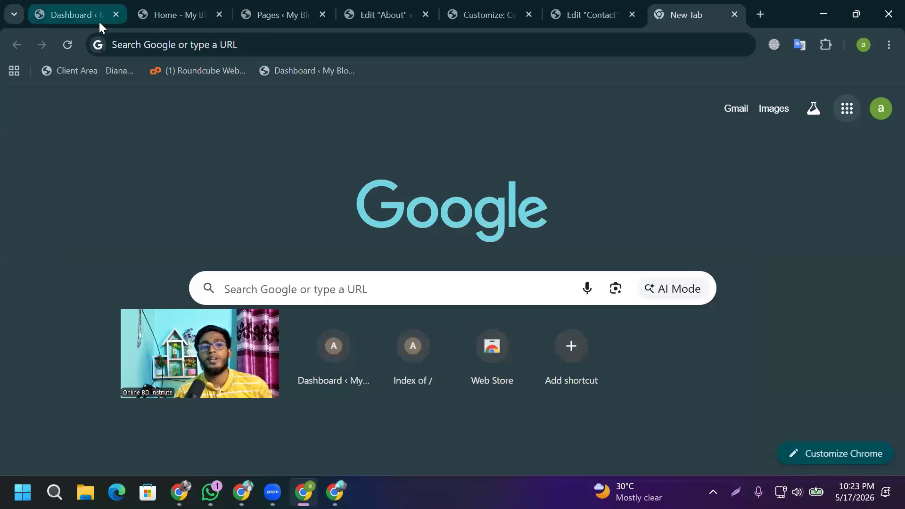
left_click(116, 15)
left_click(116, 14)
left_click(115, 14)
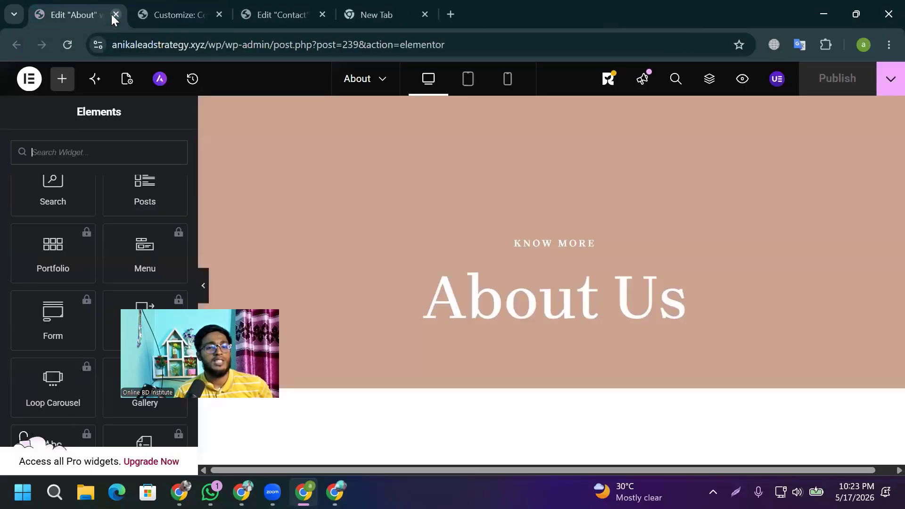
left_click(115, 15)
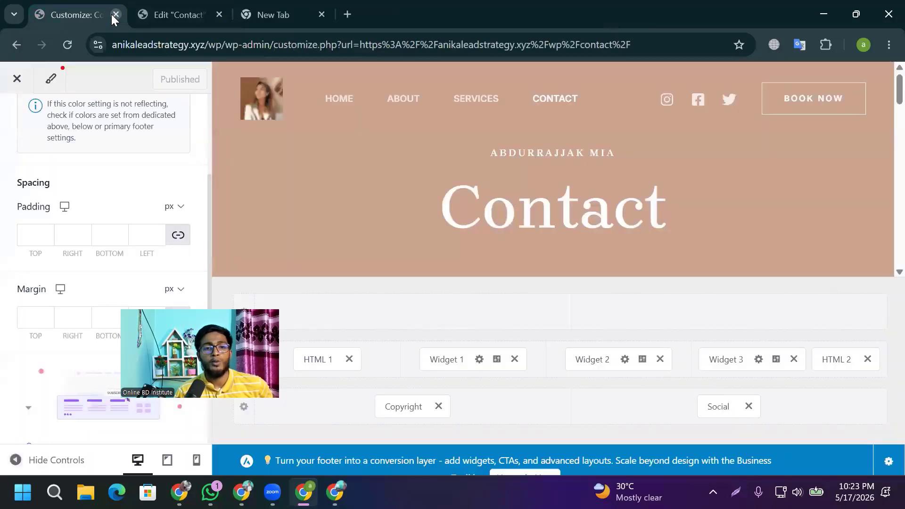
left_click(113, 15)
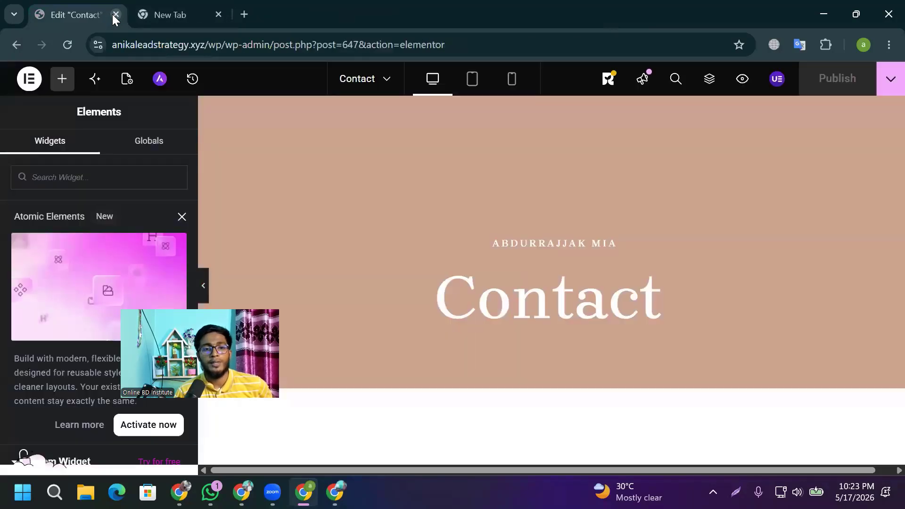
left_click(114, 14)
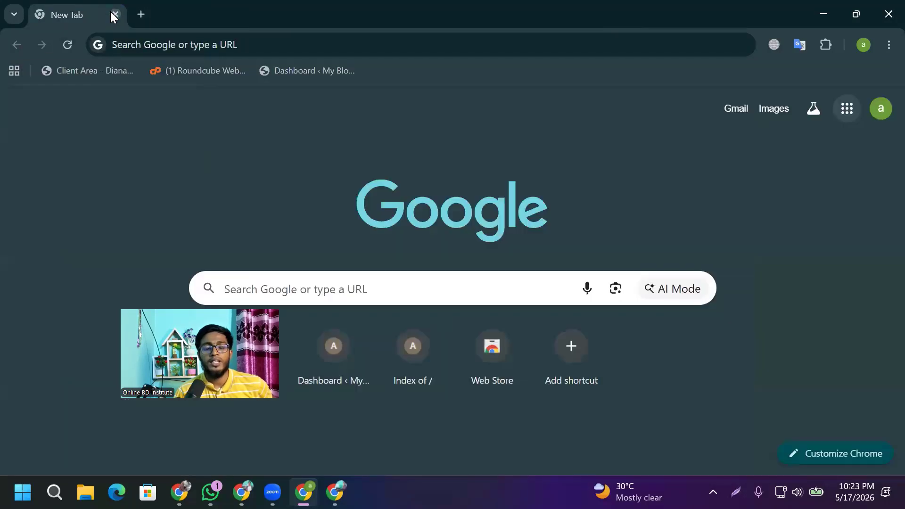
- Search Google for "business profile manager" in a new tab, using the suggestion offered for "Business Profile"
left_click(141, 14)
left_click(159, 44)
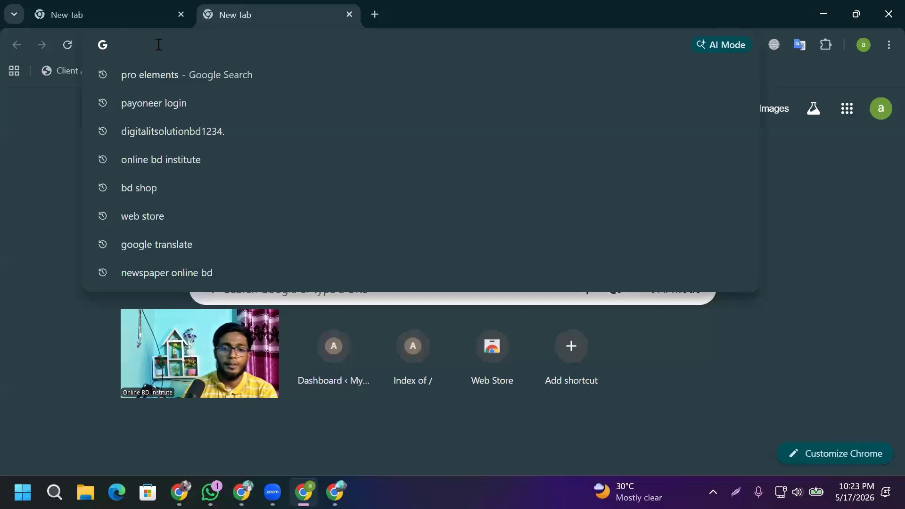
type("Bus")
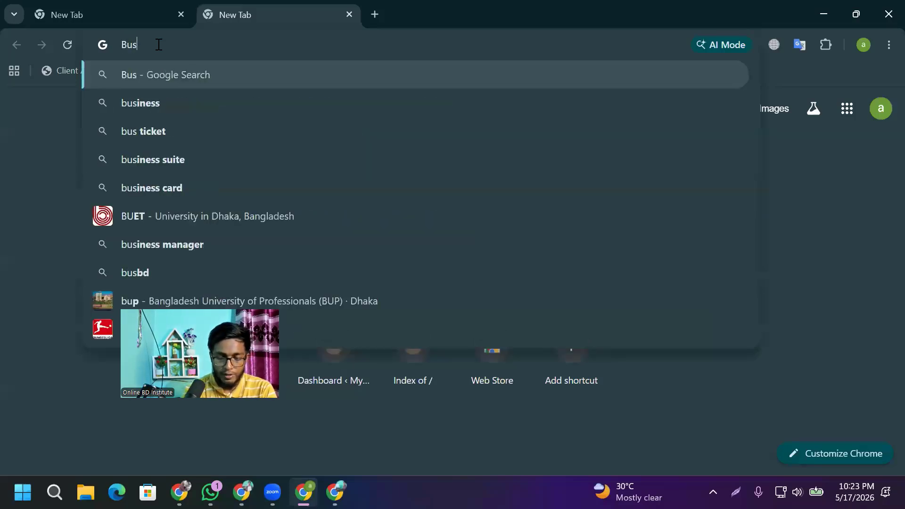
type("iness")
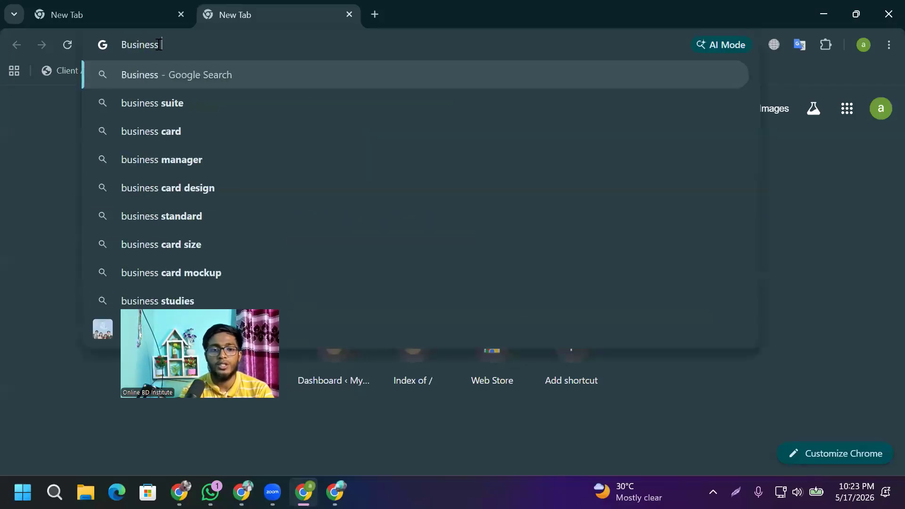
type(" Pr")
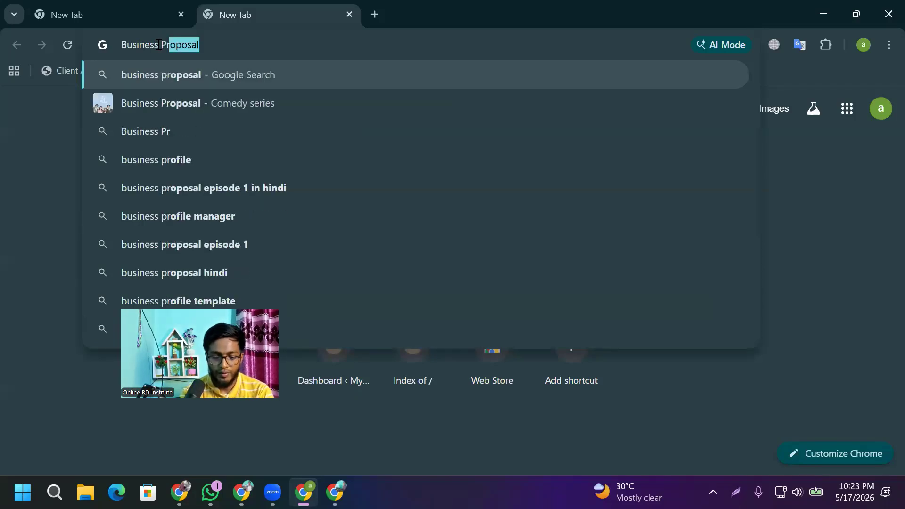
type("ofile")
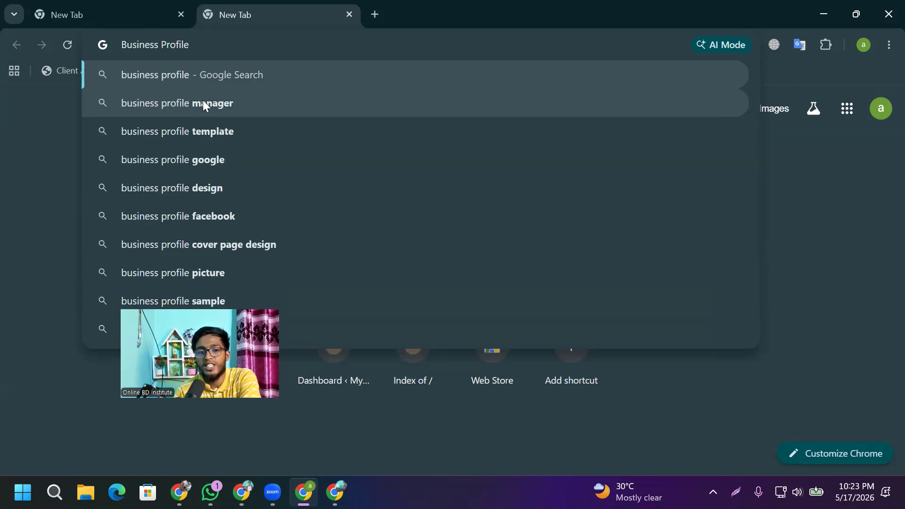
left_click(188, 102)
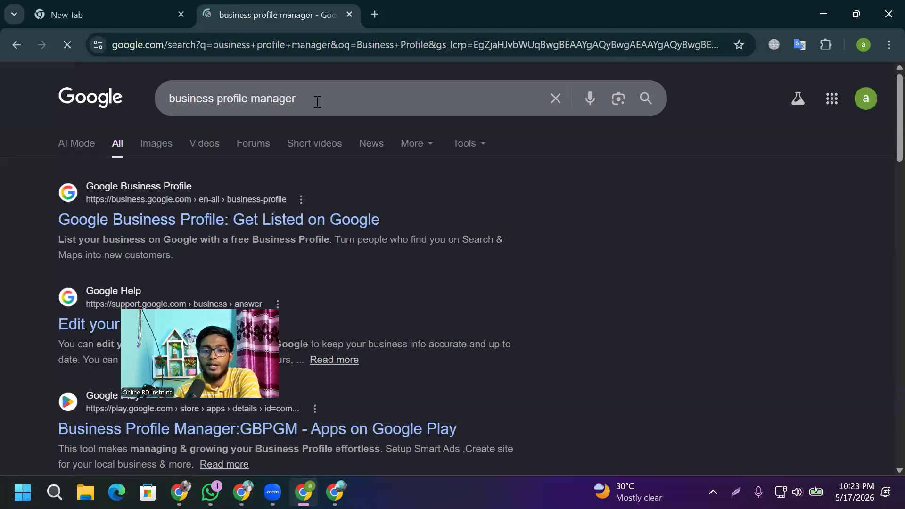
- Open the result "Google Business Profile: Get Listed on Google" in a new tab and switch to that tab
left_click_drag(296, 98, 168, 98)
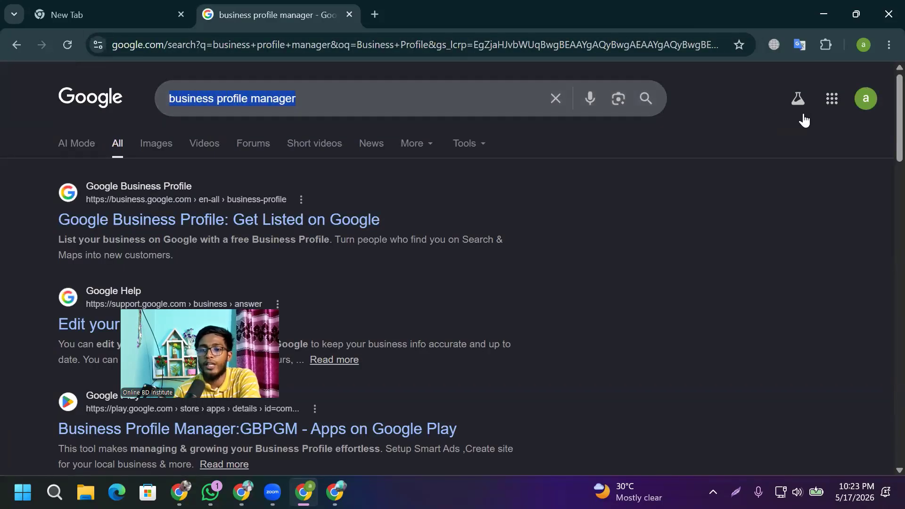
left_click(836, 103)
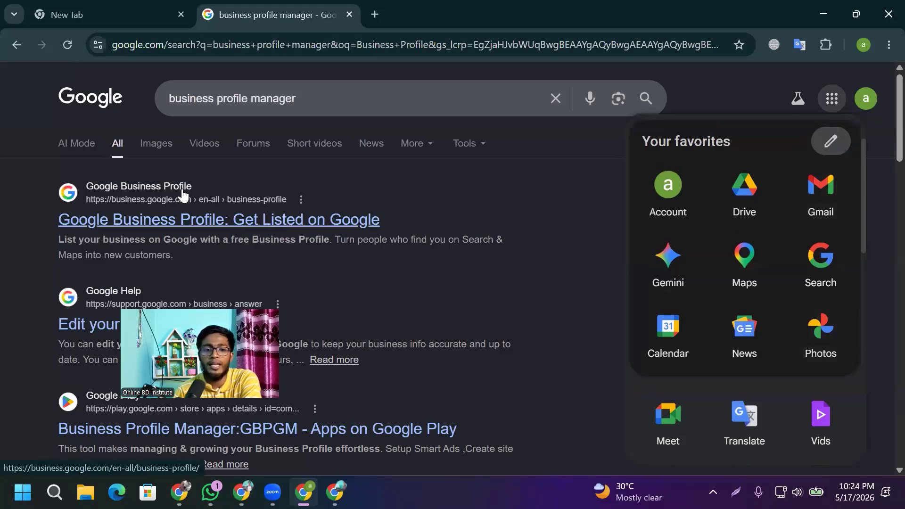
right_click(201, 224)
left_click(234, 234)
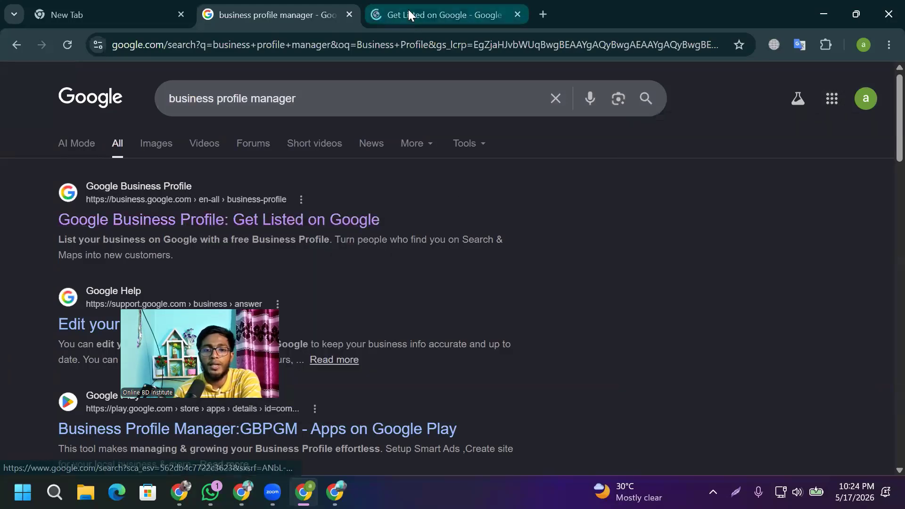
left_click(408, 14)
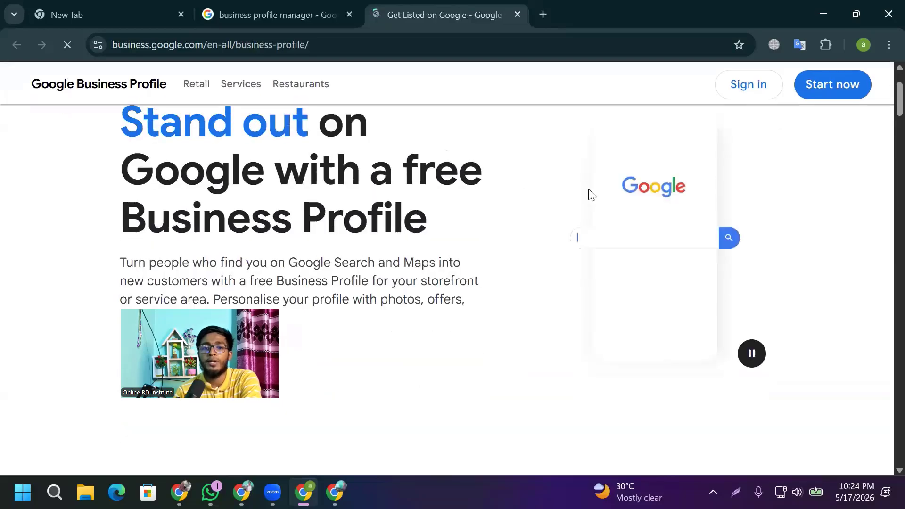
- Open a new tab, view its Google apps, and return to the Google Business Profile landing page
left_click(543, 15)
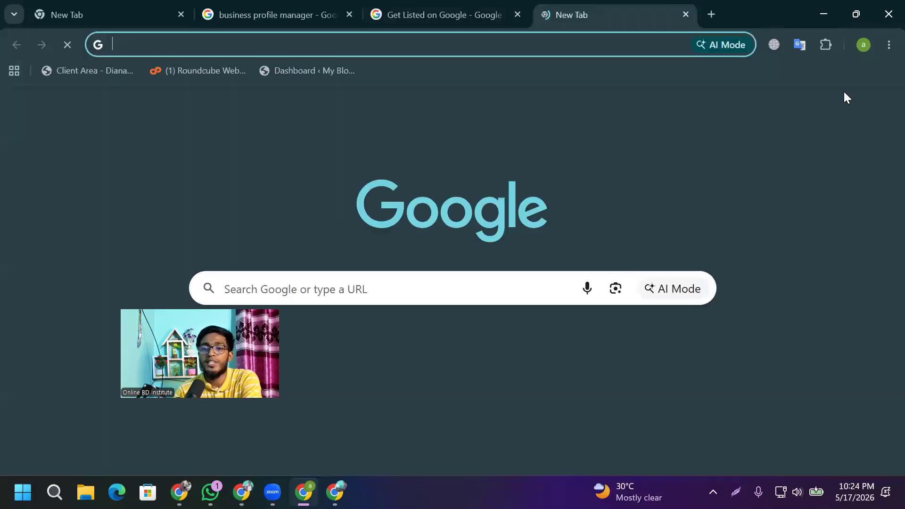
left_click(845, 115)
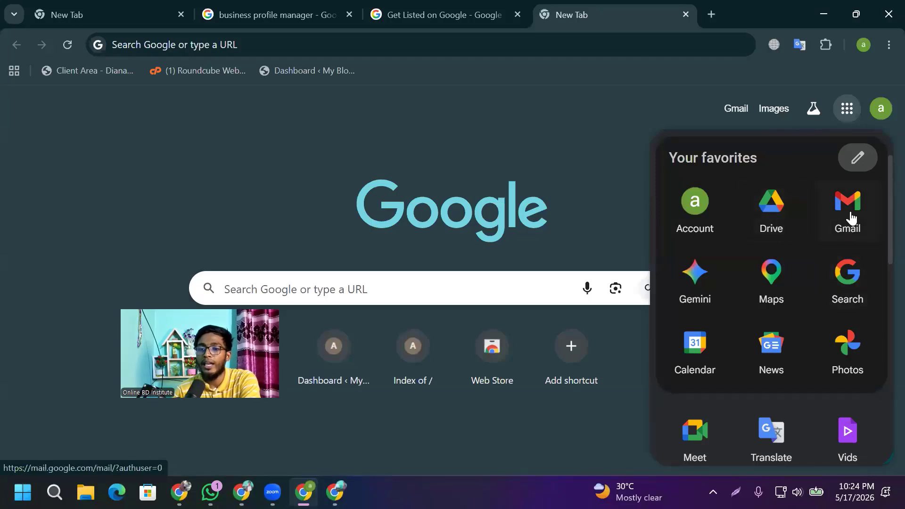
left_click(460, 14)
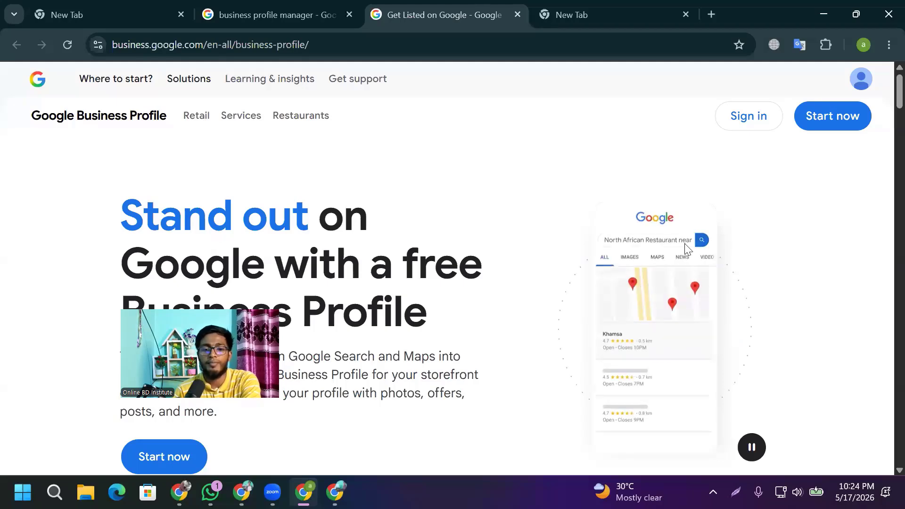
- Translate the heading "Stand out on Google with a free Business Profile" into Bengali, highlight parts of the translation, and dismiss it
scroll(396, 203, "down", 2)
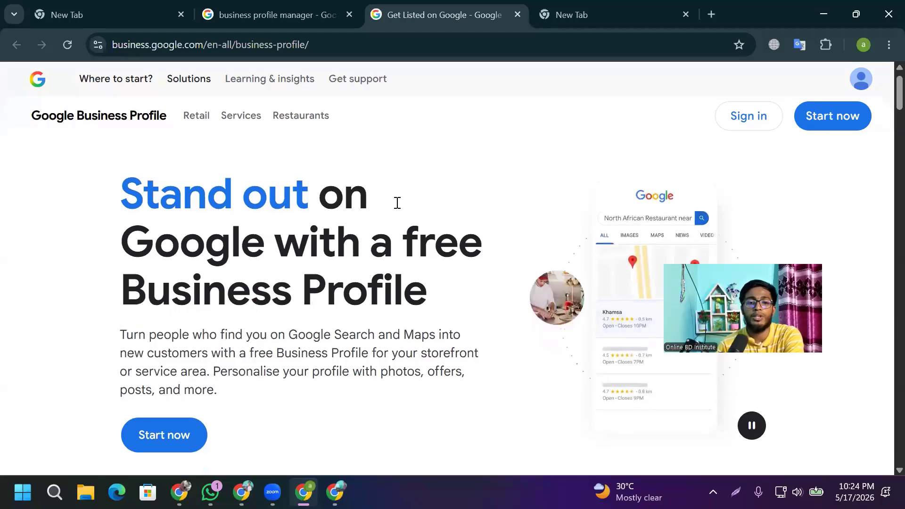
scroll(380, 223, "up", 2)
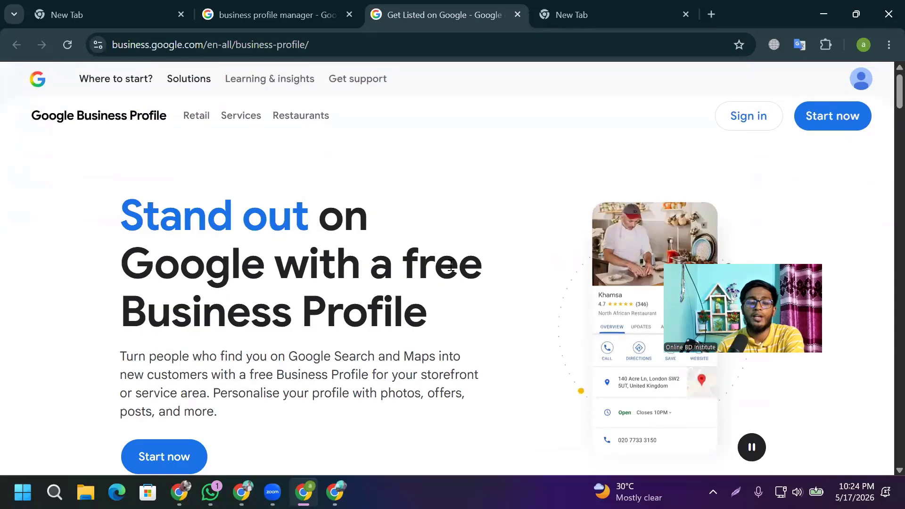
scroll(432, 269, "down", 1)
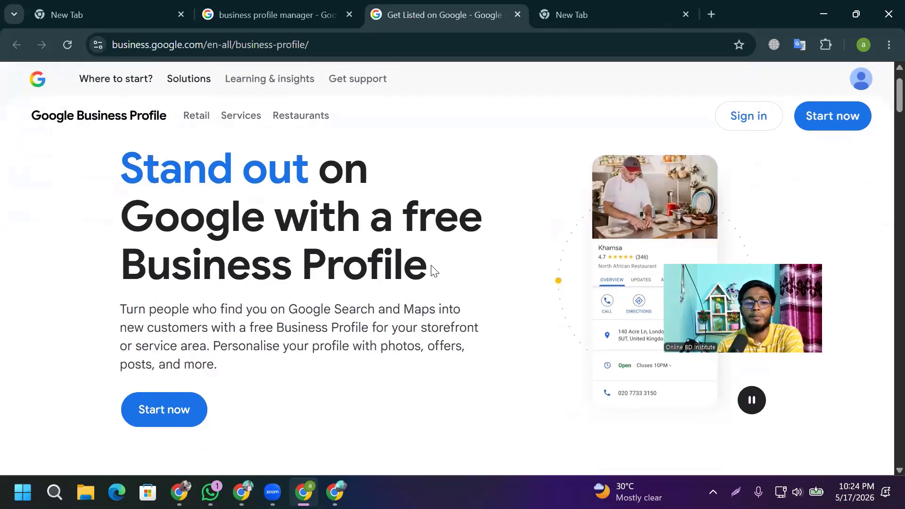
left_click_drag(432, 269, 149, 268)
scroll(354, 241, "up", 1)
left_click_drag(310, 264, 154, 262)
left_click_drag(427, 325, 109, 213)
scroll(200, 415, "down", 1)
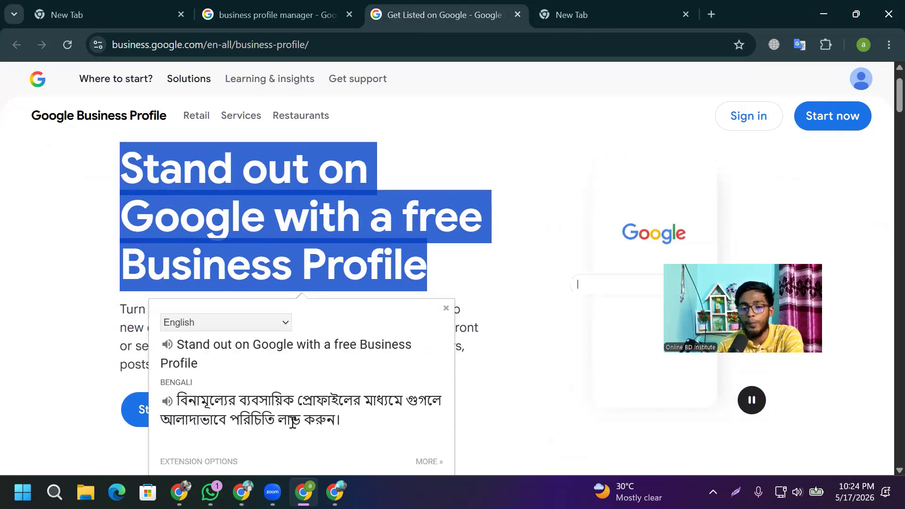
left_click_drag(405, 401, 441, 401)
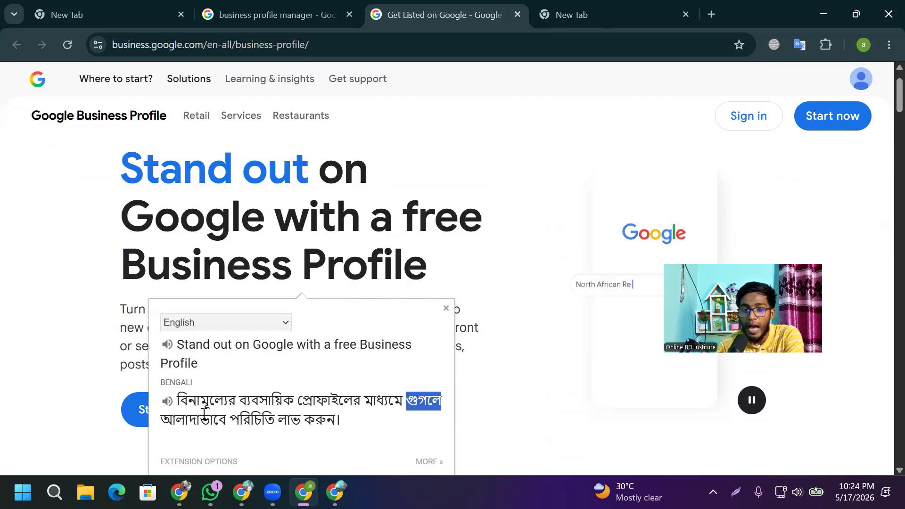
left_click_drag(351, 424, 160, 422)
left_click(28, 278)
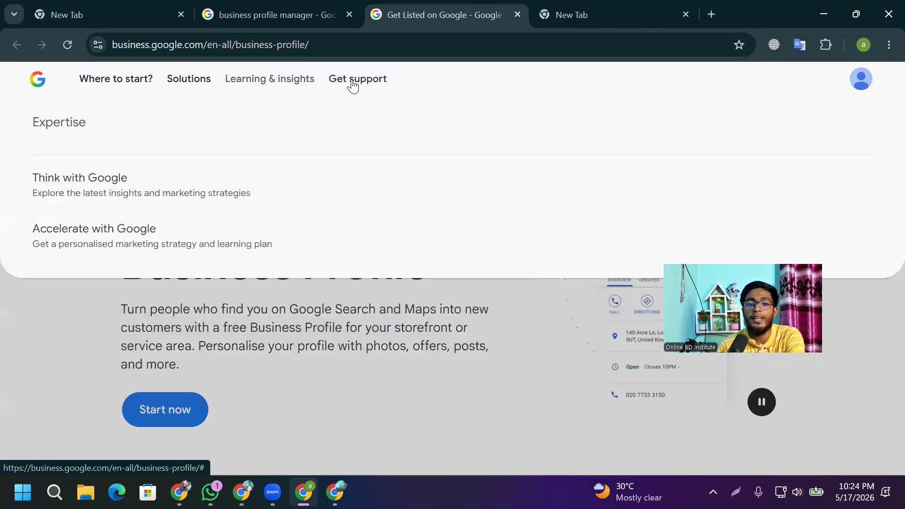
- Capture the sample business listing, mark its photo, details, map pin and phone number with red rectangles, and discard the capture
mouse_move(379, 87)
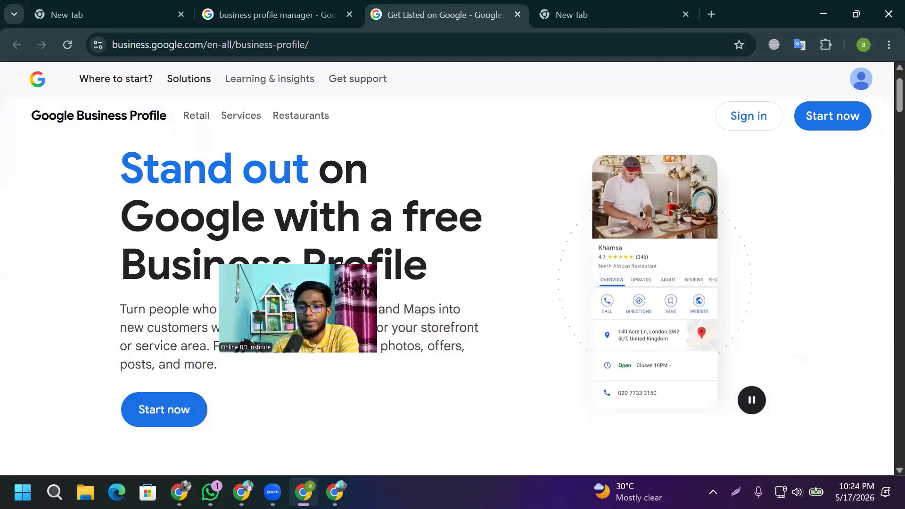
key("Print")
left_click_drag(540, 104, 770, 455)
left_click_drag(595, 181, 660, 221)
left_click_drag(587, 241, 717, 413)
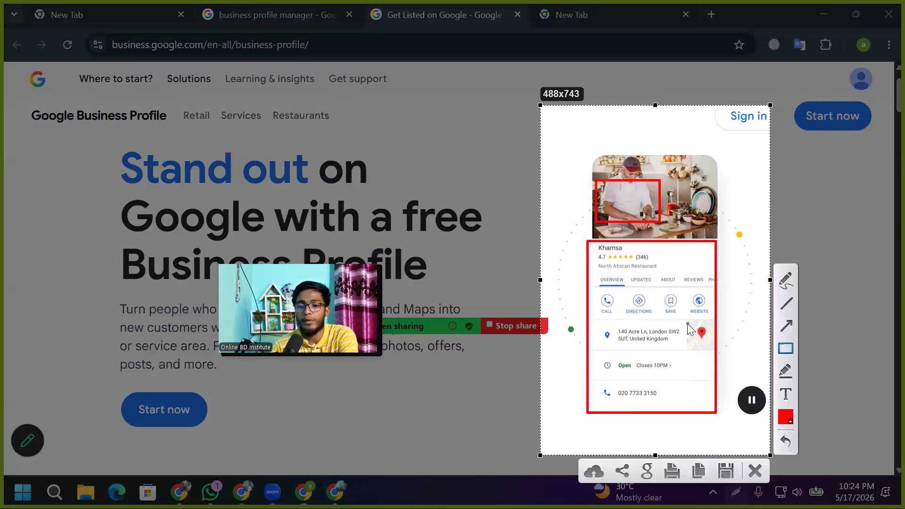
left_click_drag(688, 323, 708, 348)
mouse_move(593, 375)
left_mouse_down()
mouse_move(619, 414)
mouse_move(684, 411)
left_mouse_up()
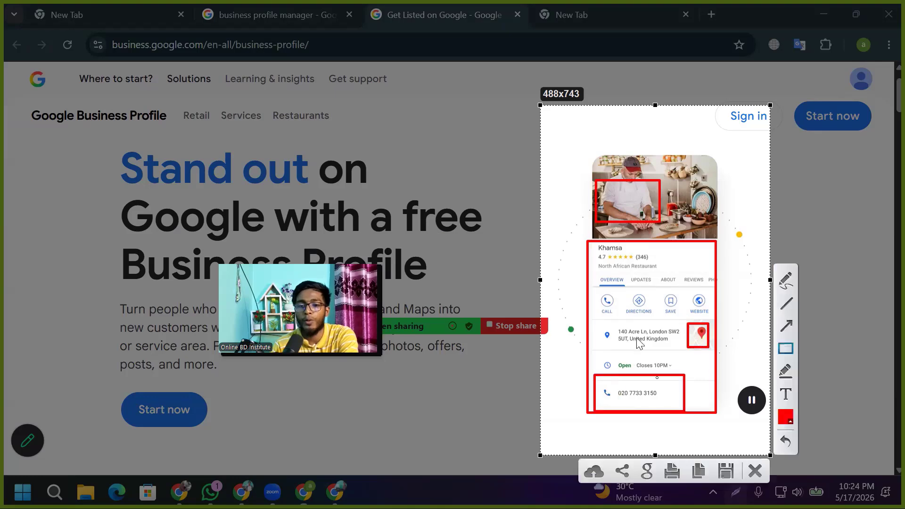
left_click(763, 477)
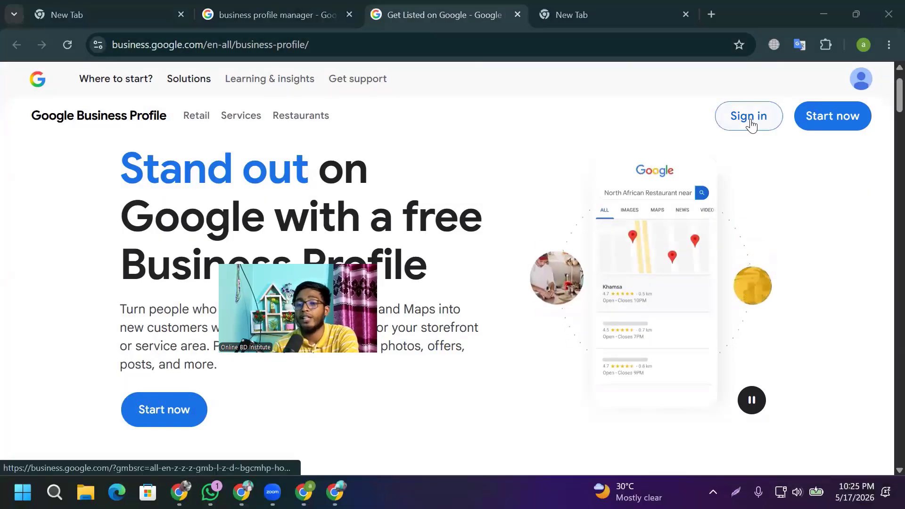
- Start creating a new Business Profile and view the form asking for the business name
left_click(835, 122)
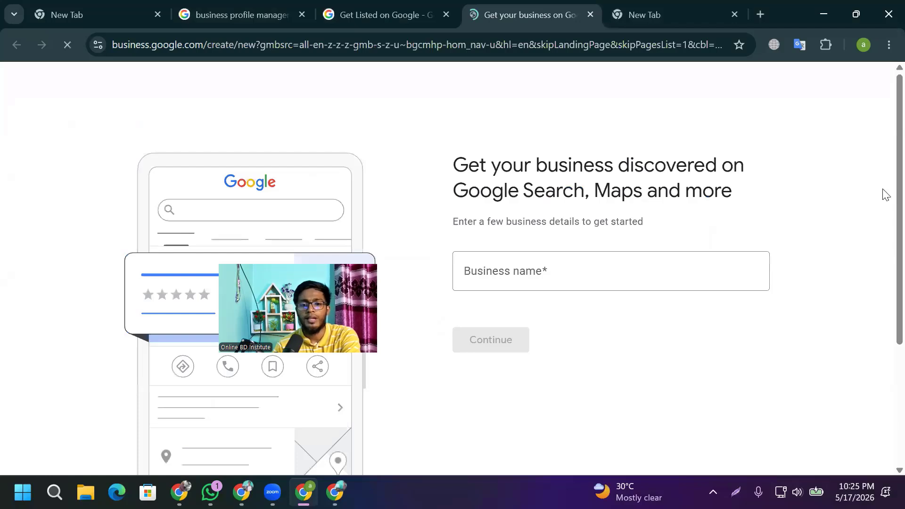
scroll(529, 189, "down", 2)
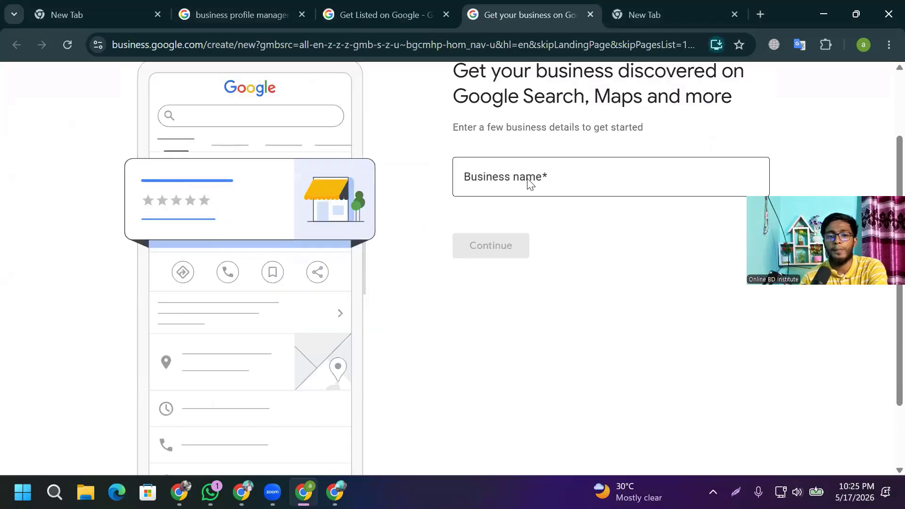
scroll(528, 188, "up", 2)
scroll(532, 254, "down", 1)
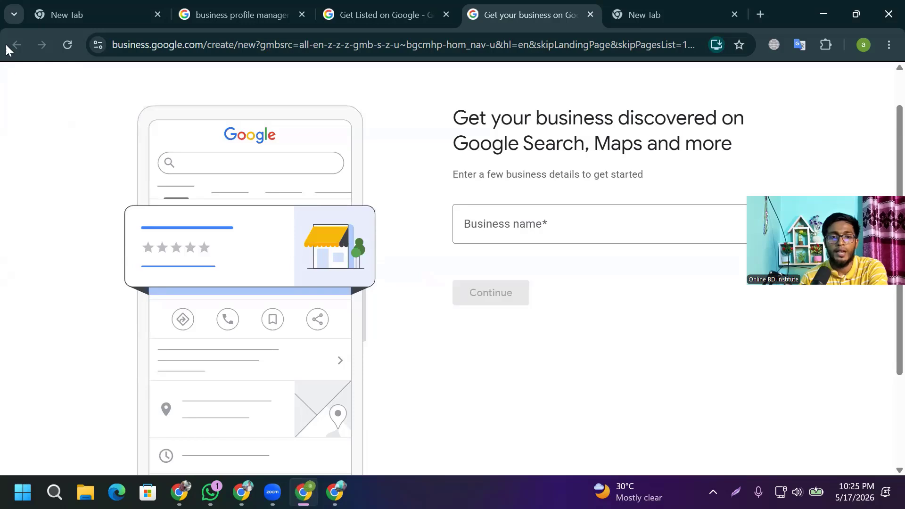
- Load the bookmarked WordPress dashboard in the first New Tab page and open its live site in a new tab
left_click(72, 10)
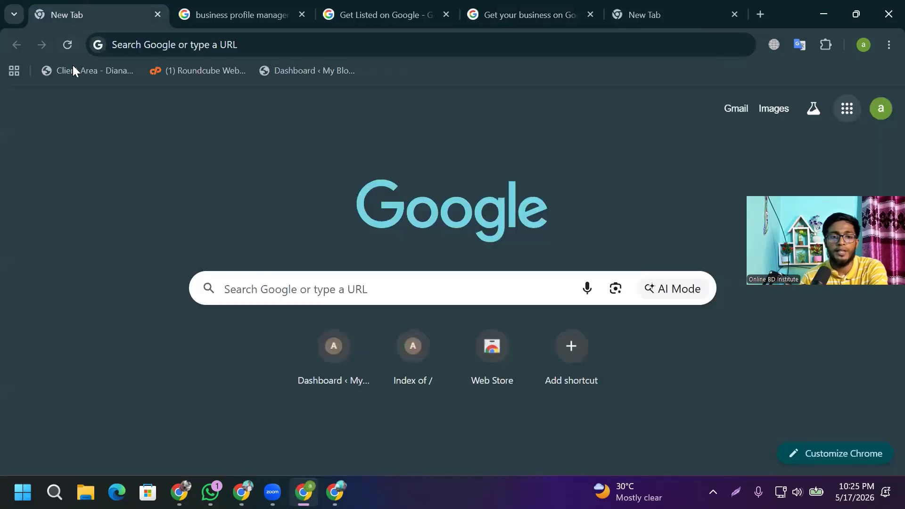
left_click(306, 71)
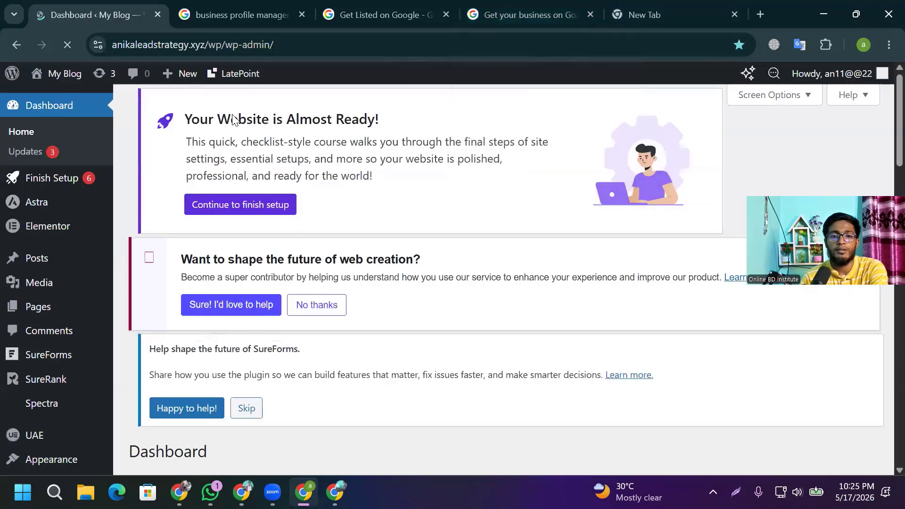
mouse_move(55, 81)
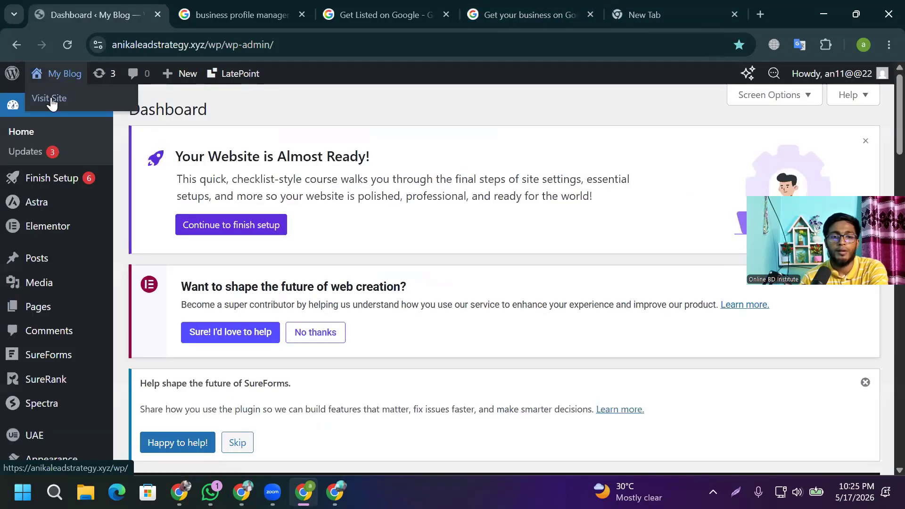
right_click(52, 99)
left_click(117, 107)
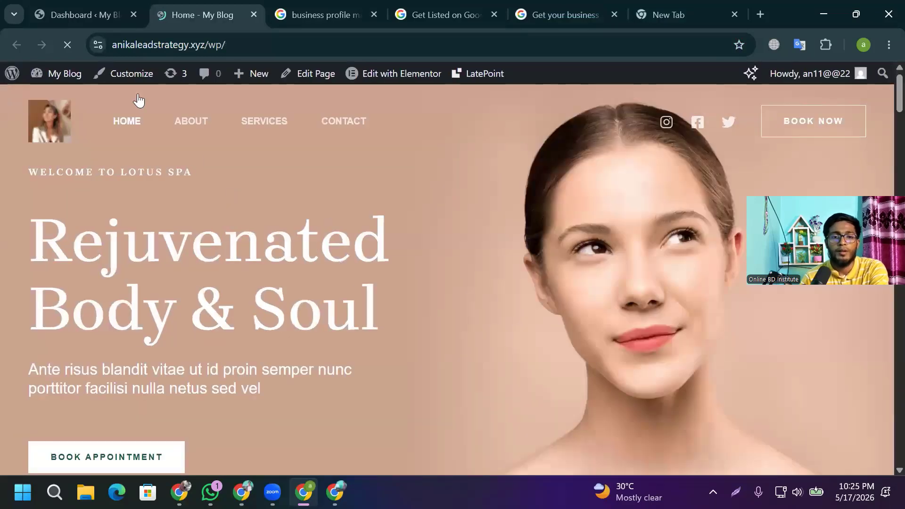
- Copy the owner's first name from the start of the site's web address and close the site's tab
double_click(167, 45)
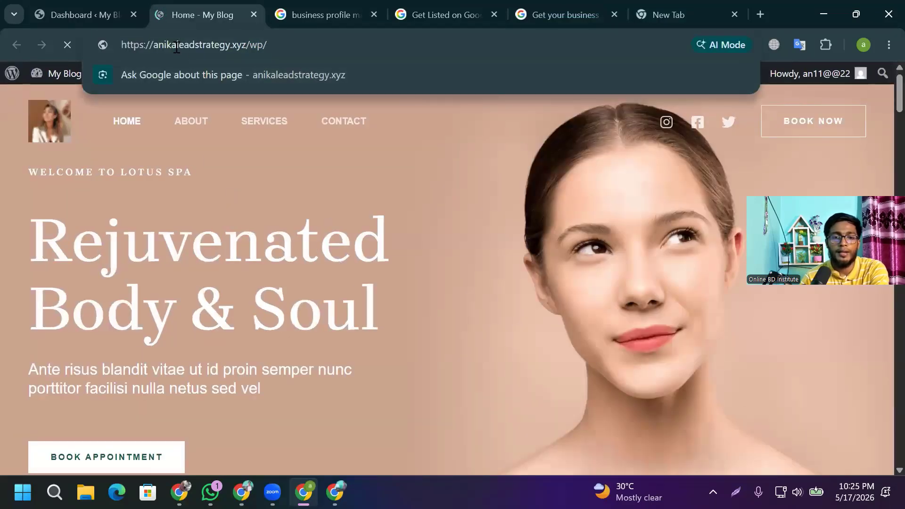
left_click_drag(177, 45, 154, 49)
key("ctrl+c")
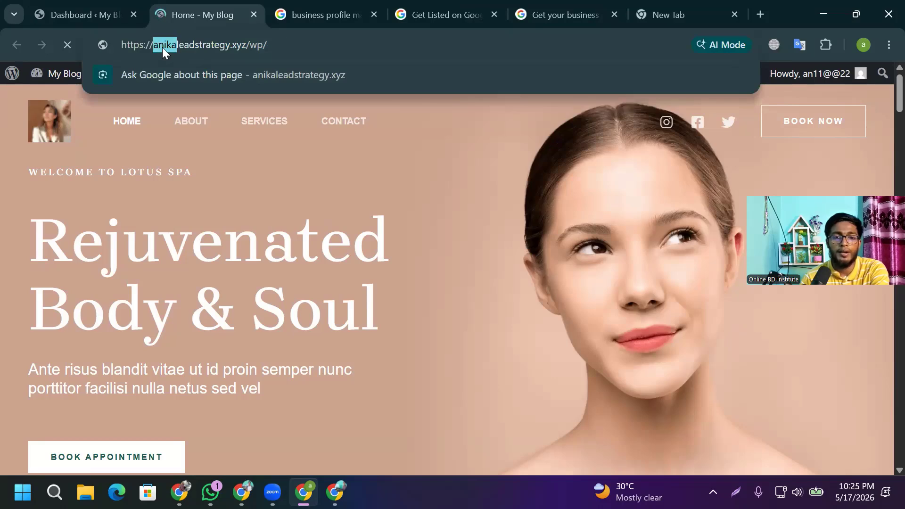
right_click(162, 49)
left_click(204, 181)
left_click(253, 14)
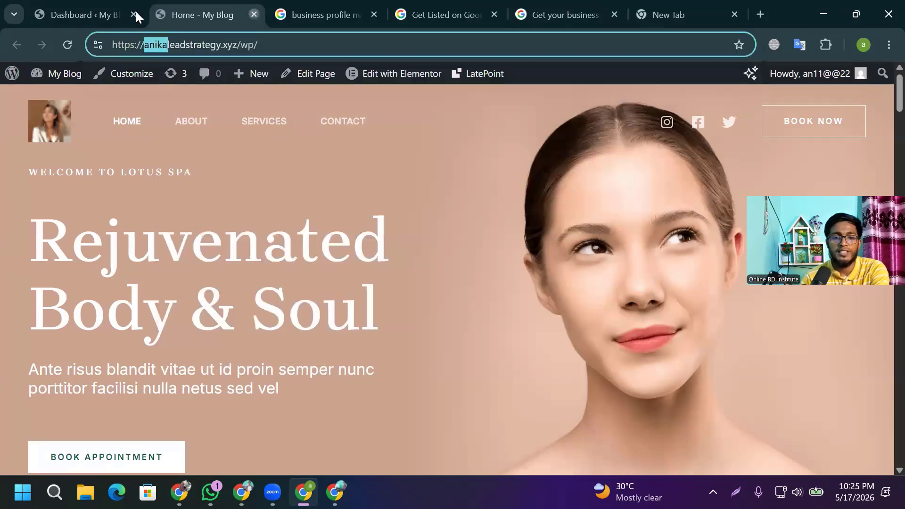
- Return to the Business Profile creation form and paste the copied first name as the business name
left_click(546, 12)
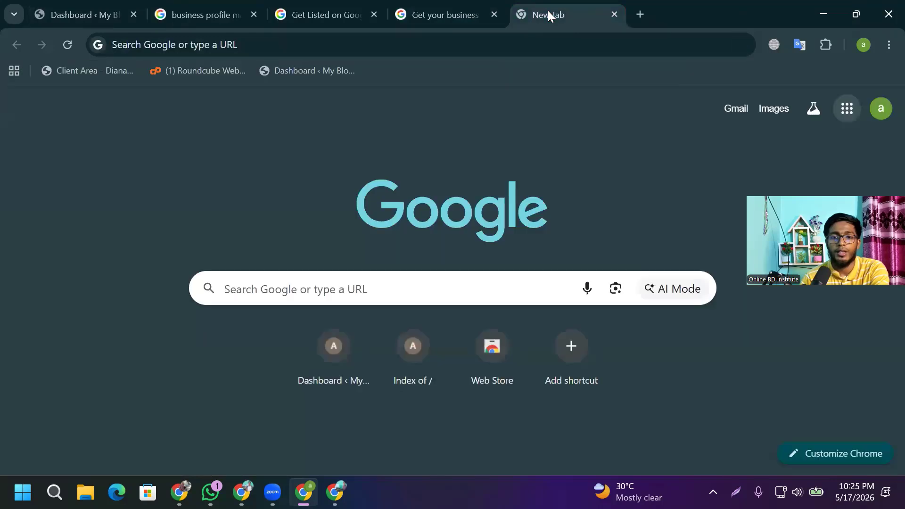
left_click(326, 17)
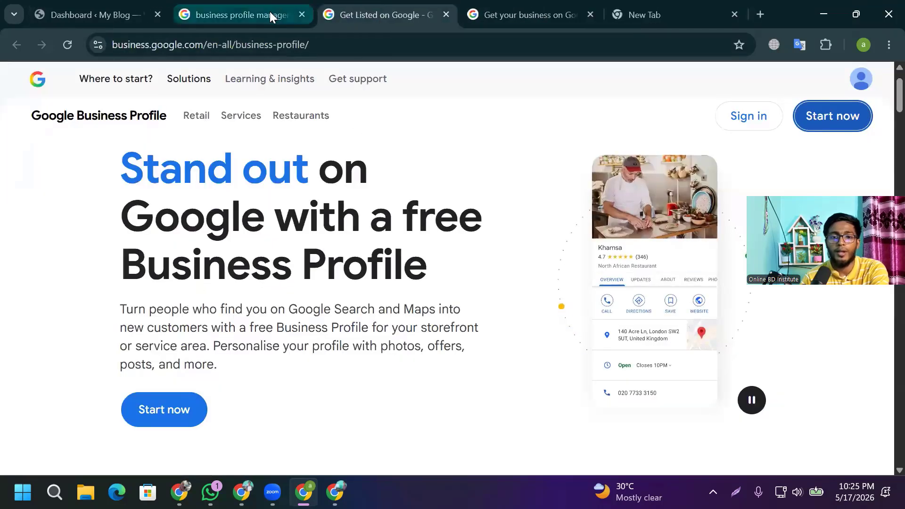
left_click(269, 11)
left_click(508, 12)
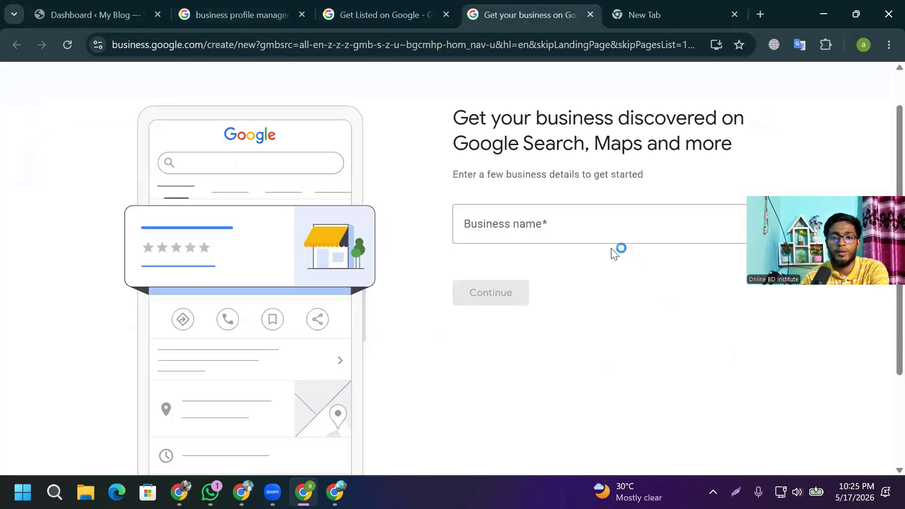
left_click(533, 222)
right_click(533, 222)
left_click(568, 314)
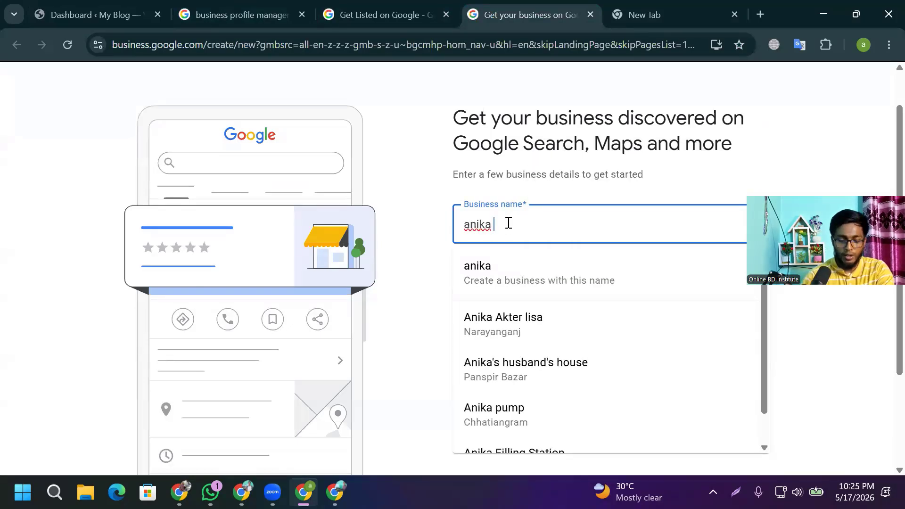
- Add "Freelancer" before the first name in the business name and highlight the full name
type("C")
key("BackSpace")
key("BackSpace")
key("BackSpace")
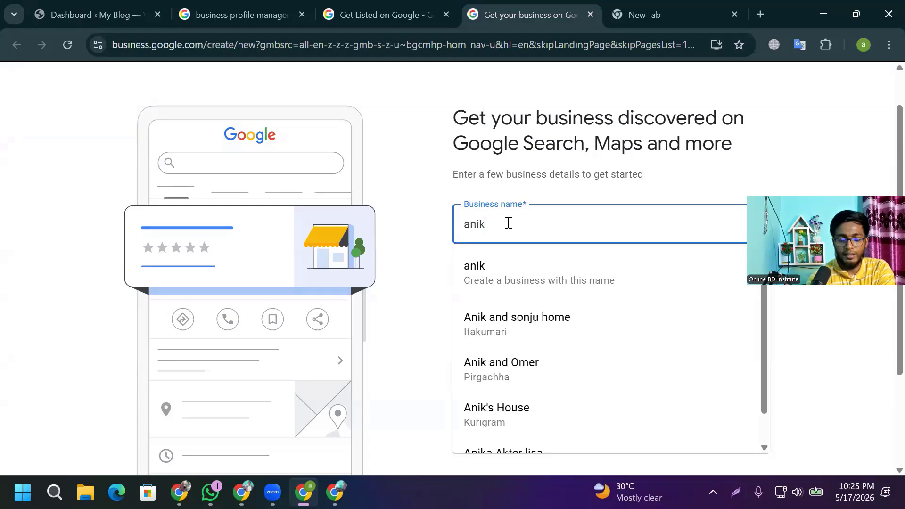
type("a")
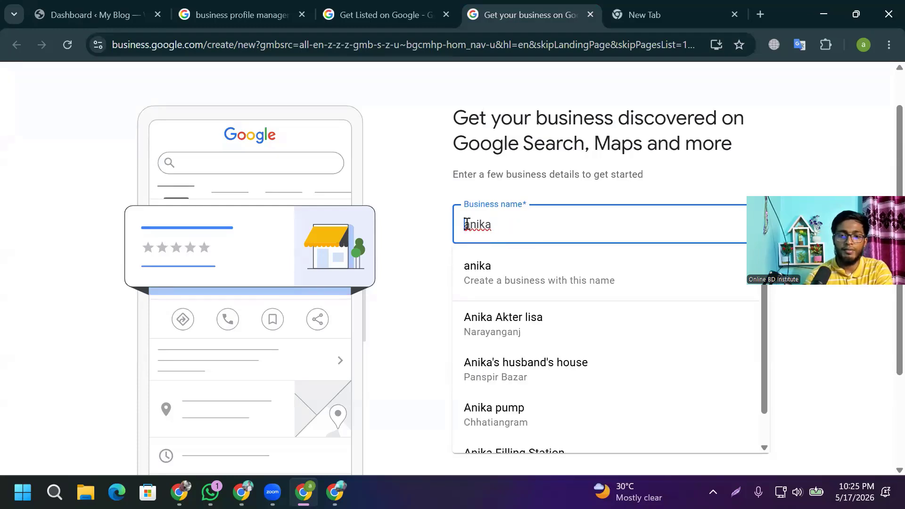
type("F")
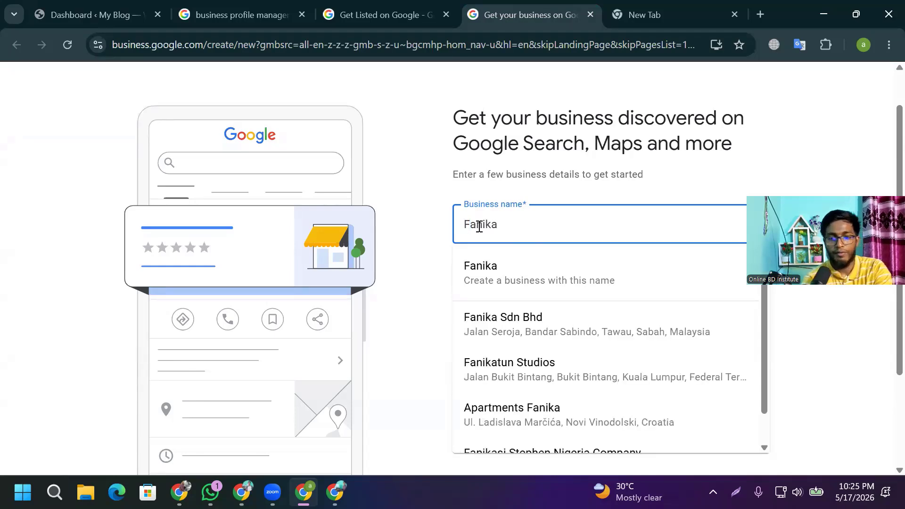
type("reelancer")
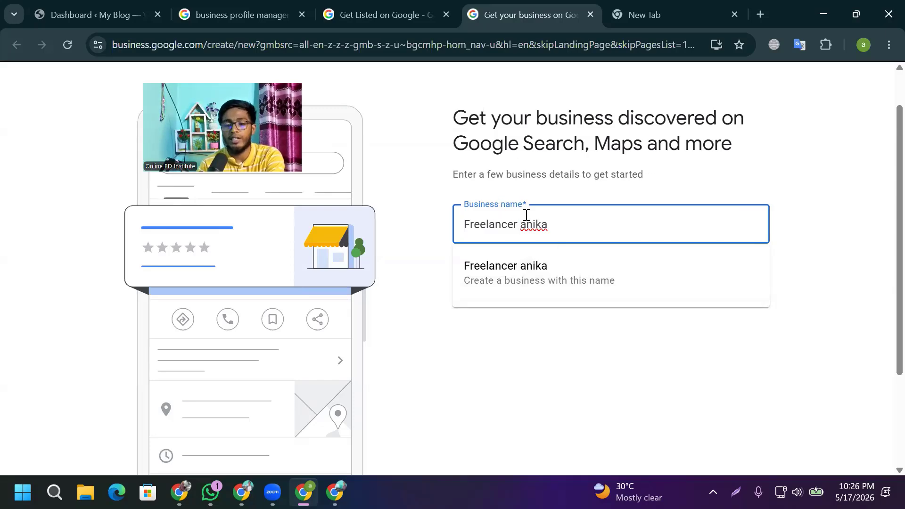
left_click_drag(523, 226, 465, 226)
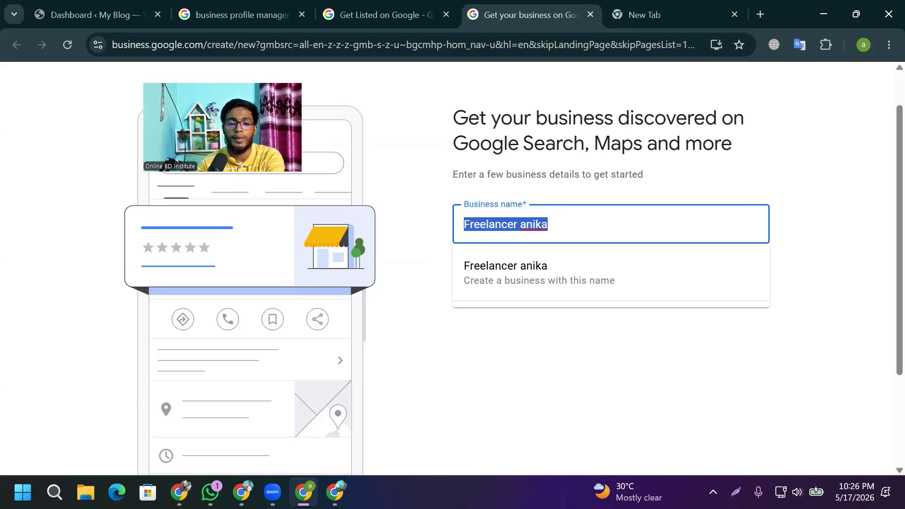
- Switch to the first Chrome profile and highlight the managed profile's name "Online BD Institute" in its Google search results
left_click_drag(335, 493, 249, 485)
left_click(246, 490)
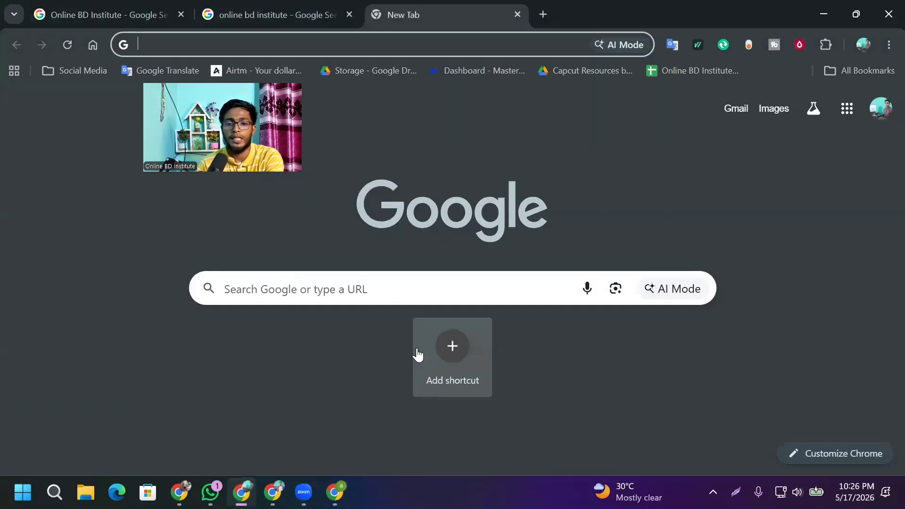
left_click(291, 12)
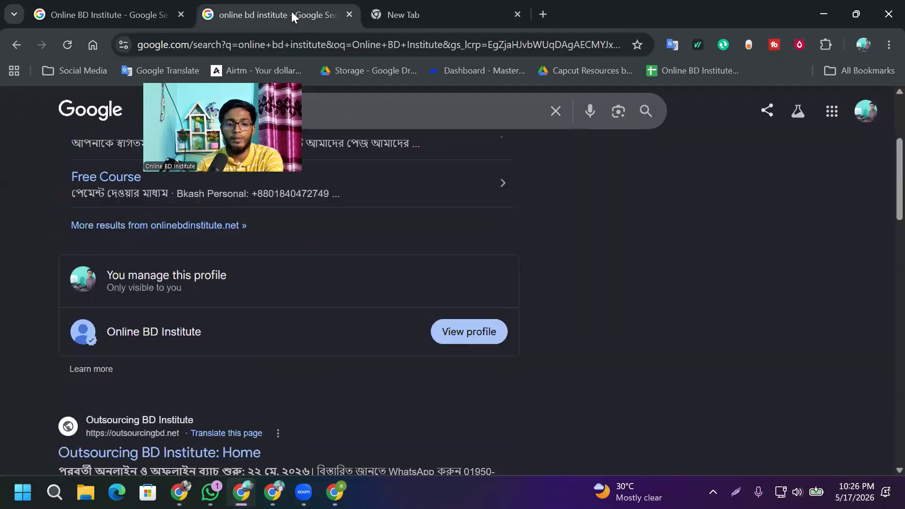
left_click_drag(198, 338, 77, 334)
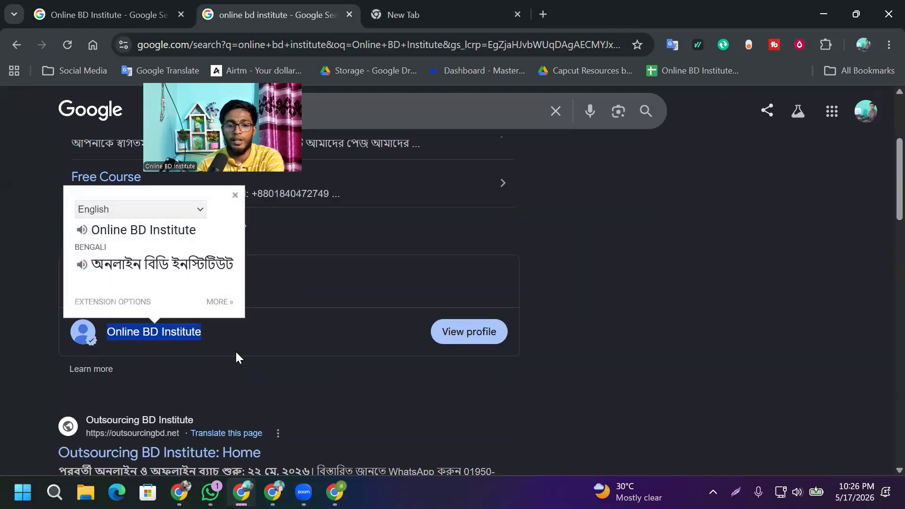
- Return to the Business Profile creation form in the other Chrome profile and submit the business name
scroll(233, 347, "up", 2)
scroll(242, 377, "up", 2)
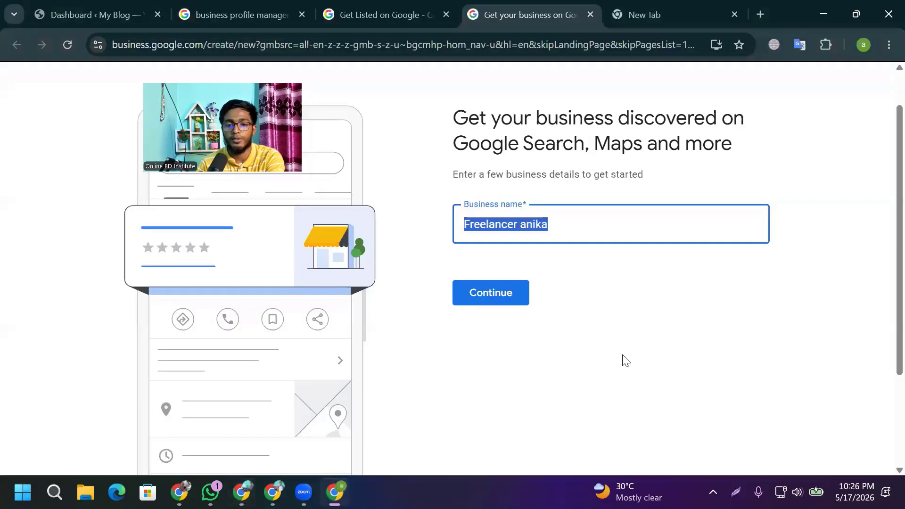
left_click(491, 267)
key("Return")
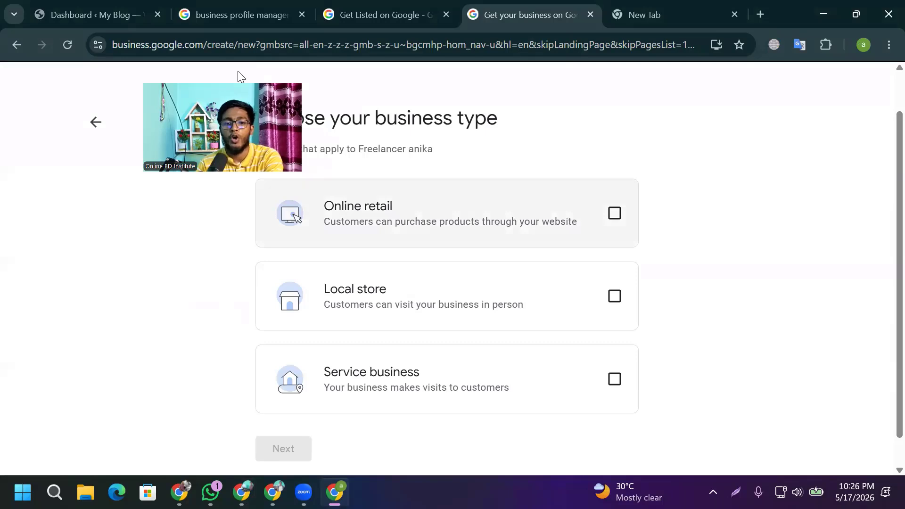
- Choose Online retail and Service business as the business types and continue
scroll(427, 270, "down", 1)
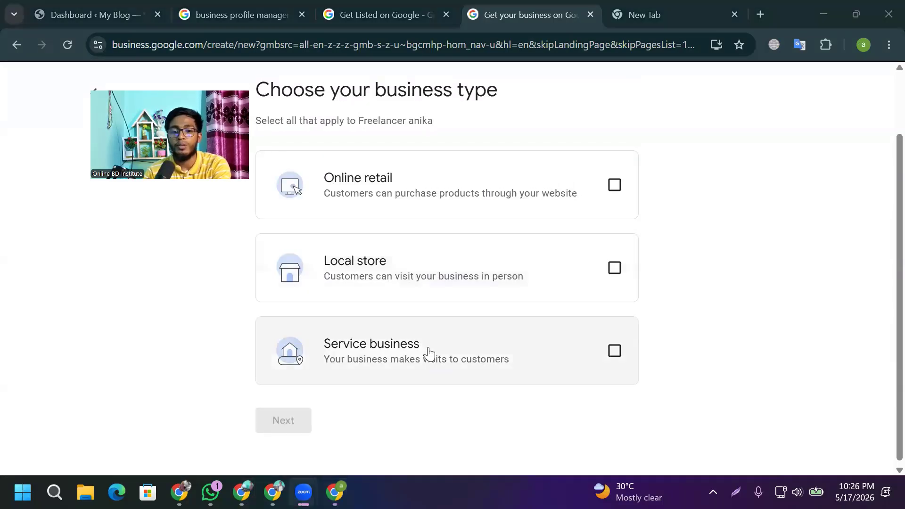
scroll(598, 273, "up", 2)
left_click(615, 261)
scroll(610, 344, "down", 1)
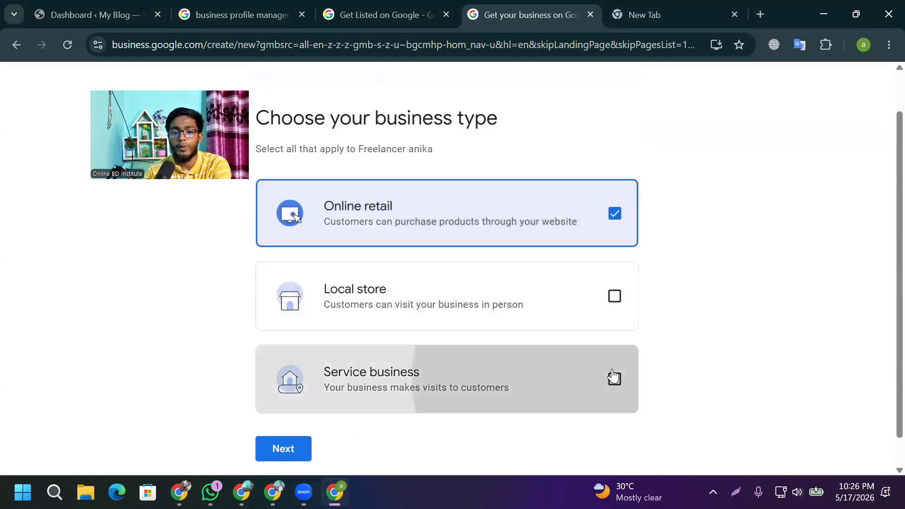
left_click(614, 379)
scroll(353, 367, "down", 1)
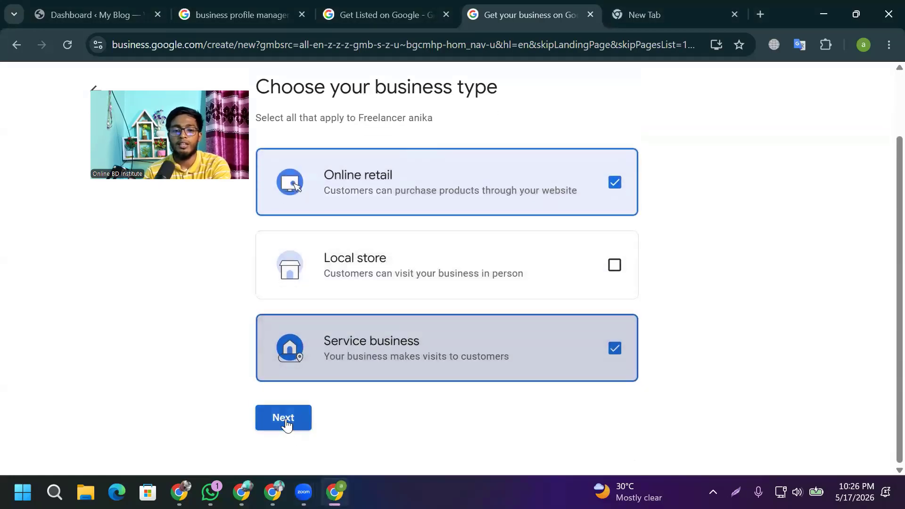
left_click(285, 419)
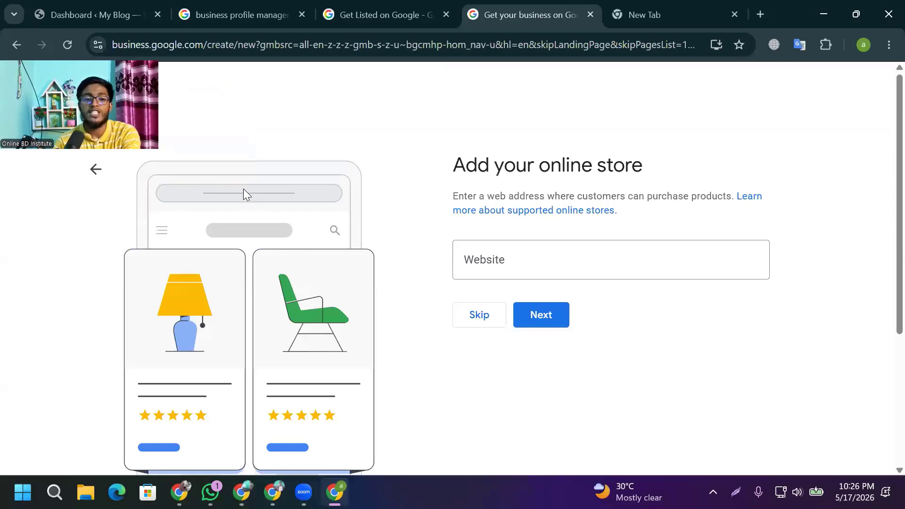
- Open the live site from its WordPress dashboard, copy its web address, and submit it as the online store's website
scroll(238, 288, "down", 2)
scroll(299, 276, "up", 2)
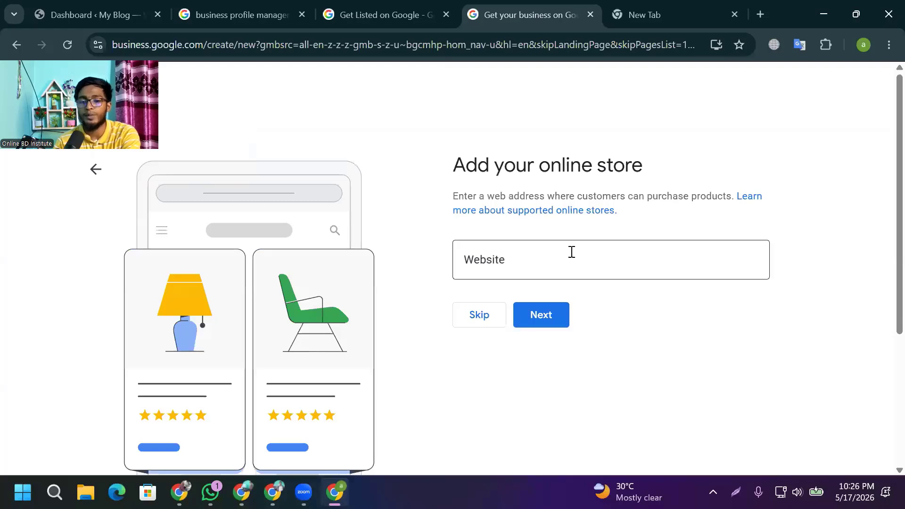
left_click(90, 10)
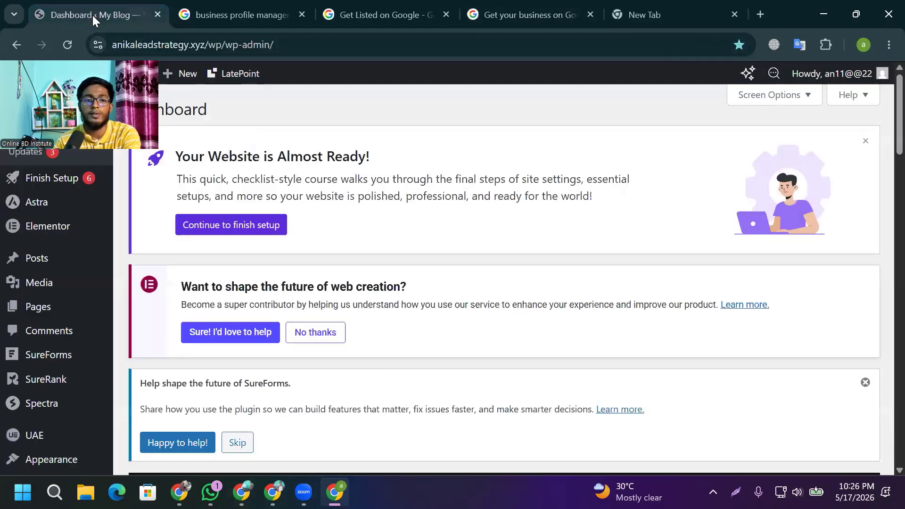
mouse_move(63, 75)
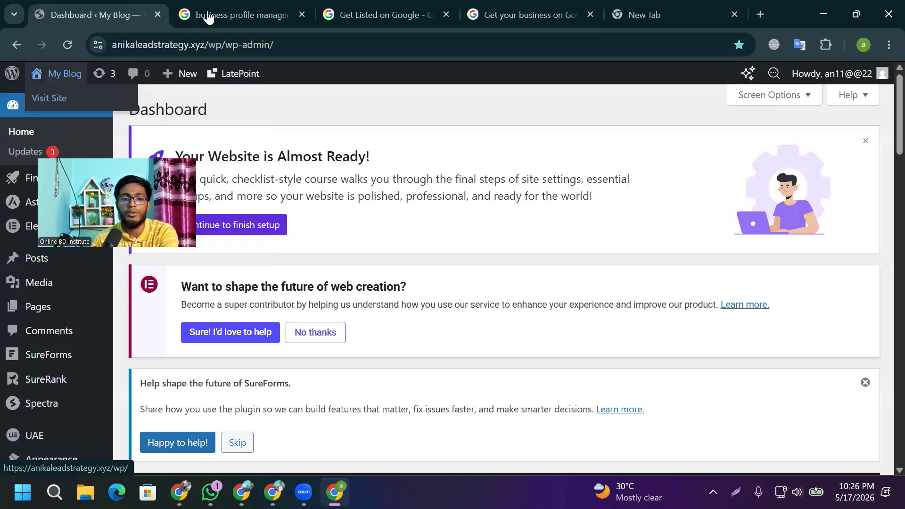
left_click(113, 111)
left_click(183, 45)
key("ctrl+c")
right_click(182, 46)
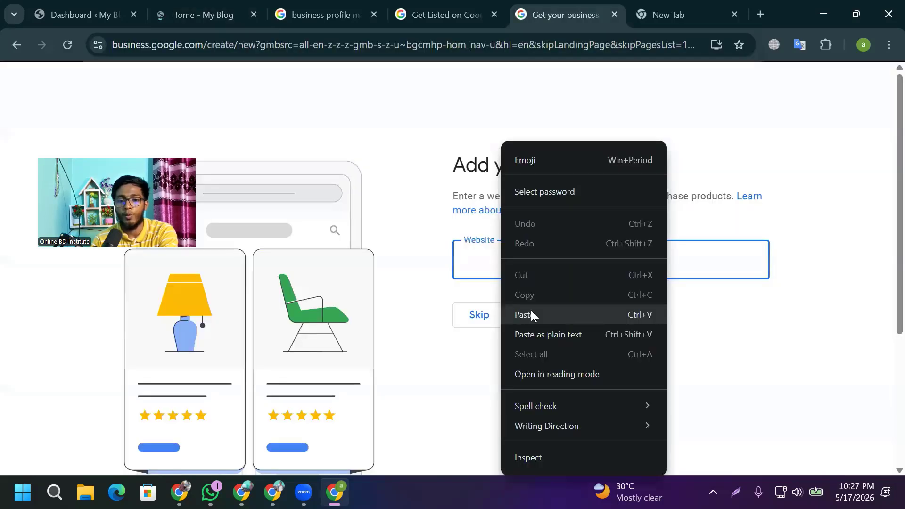
left_click(531, 311)
left_click(615, 342)
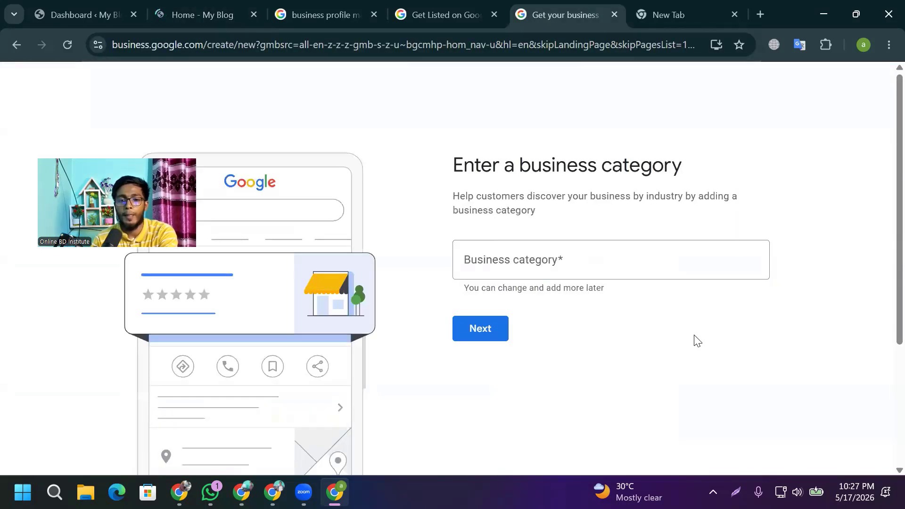
- Set the business category to "Marketing agency" from the suggestions for "Marketing" and continue
left_click(551, 261)
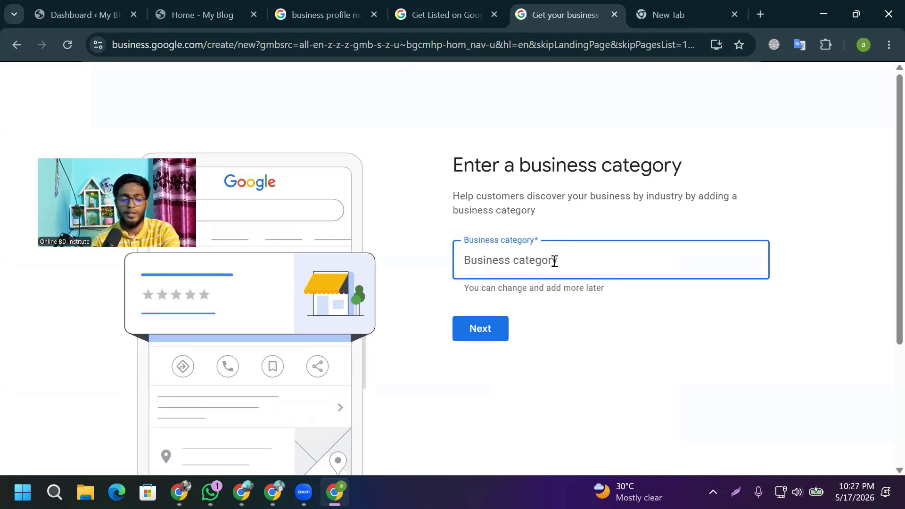
type("Mar")
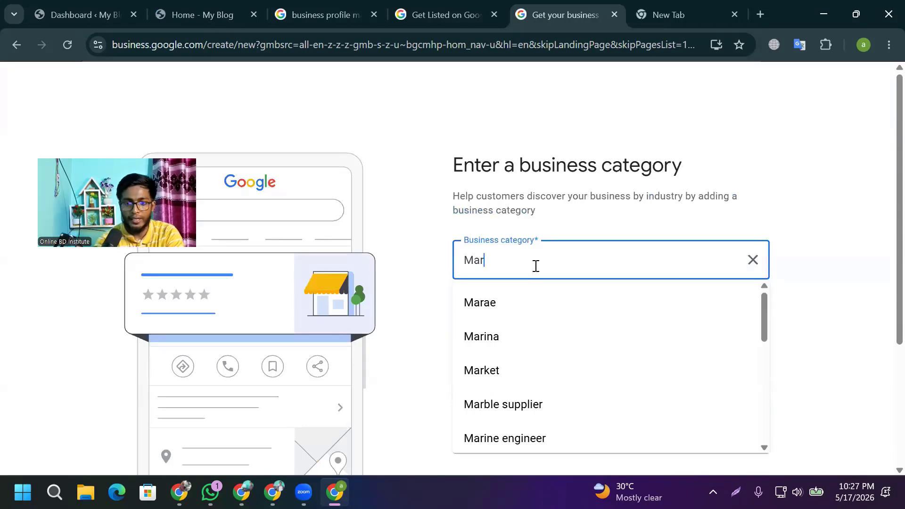
type("keting")
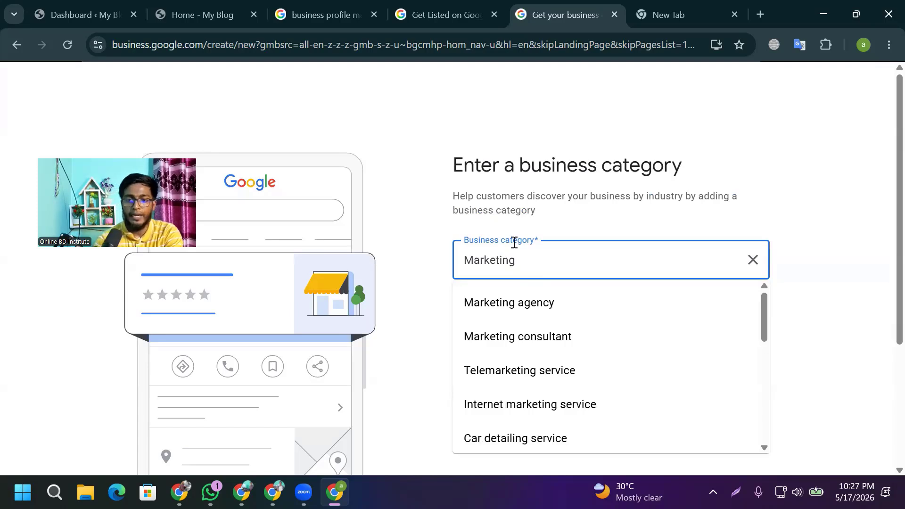
left_click(513, 314)
left_click(576, 266)
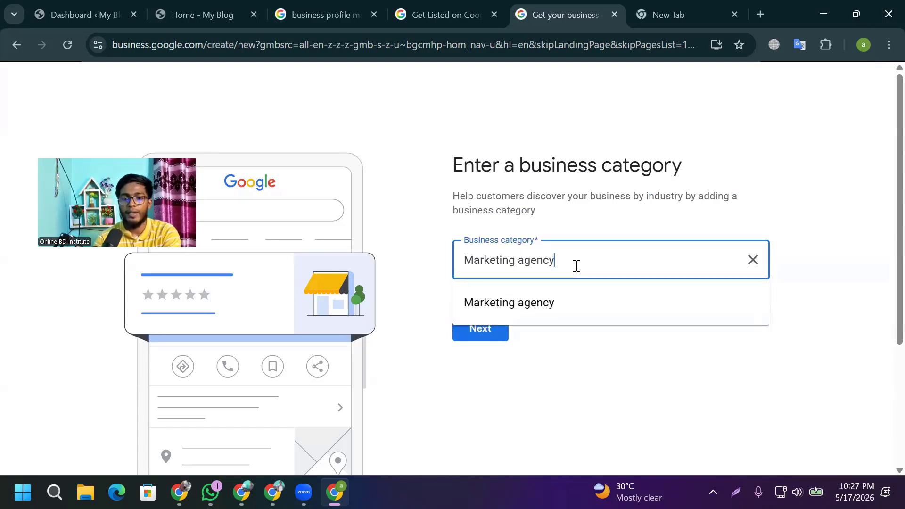
left_click(533, 313)
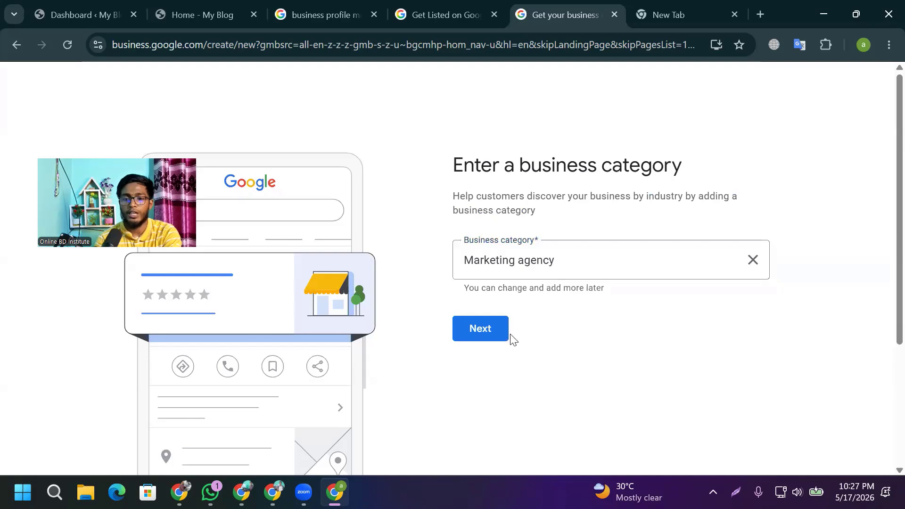
left_click(489, 327)
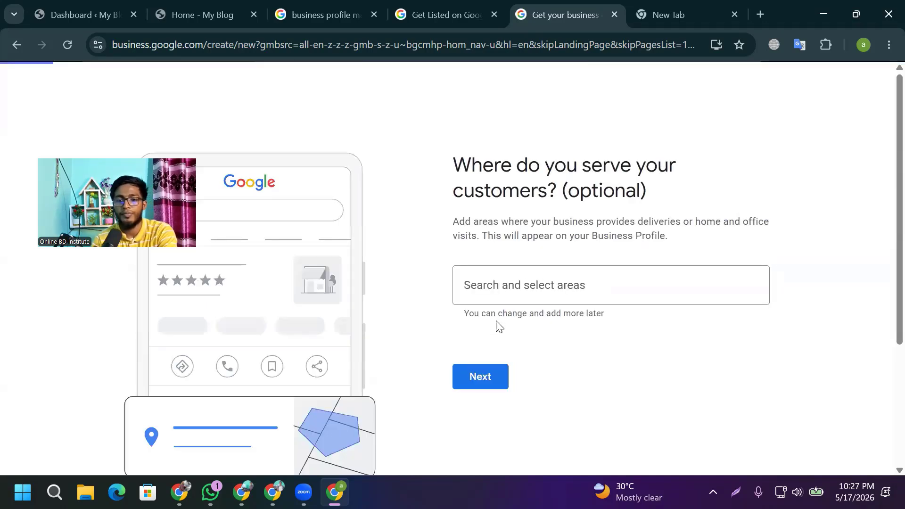
- Add "Dhaka Division, Bangladesh" as the area where customers are served and continue
left_click(539, 289)
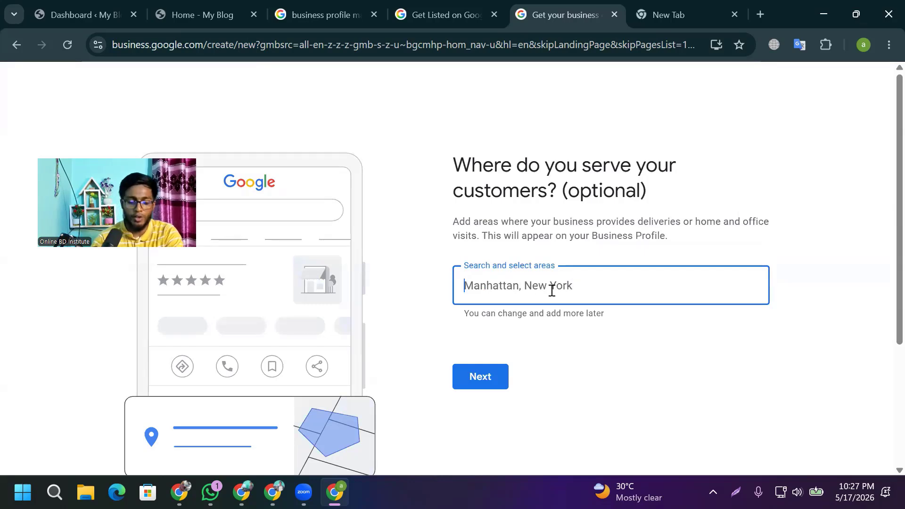
type("Dhaka")
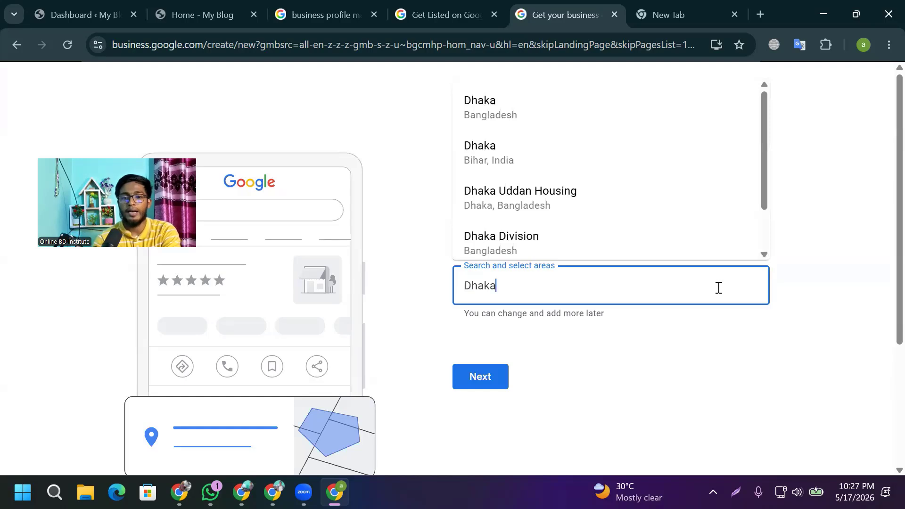
scroll(579, 169, "down", 1)
left_click(519, 200)
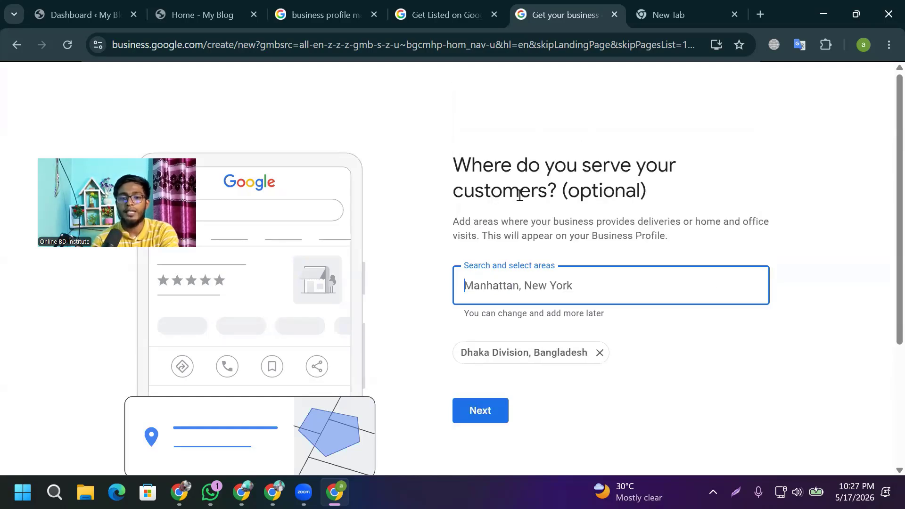
left_click(478, 408)
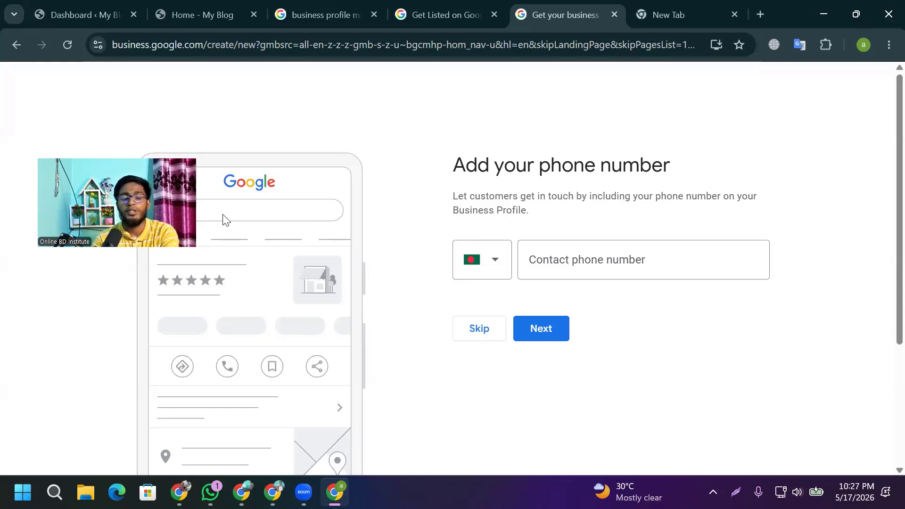
- Skip the contact phone number and accept the Business Profile terms without opting in to news, tips or surveys
left_click(478, 329)
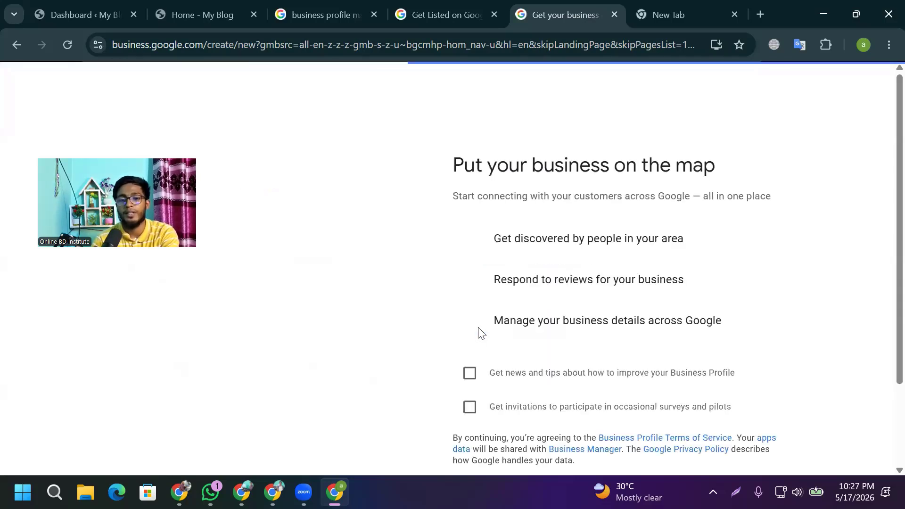
scroll(624, 283, "down", 2)
scroll(589, 269, "up", 2)
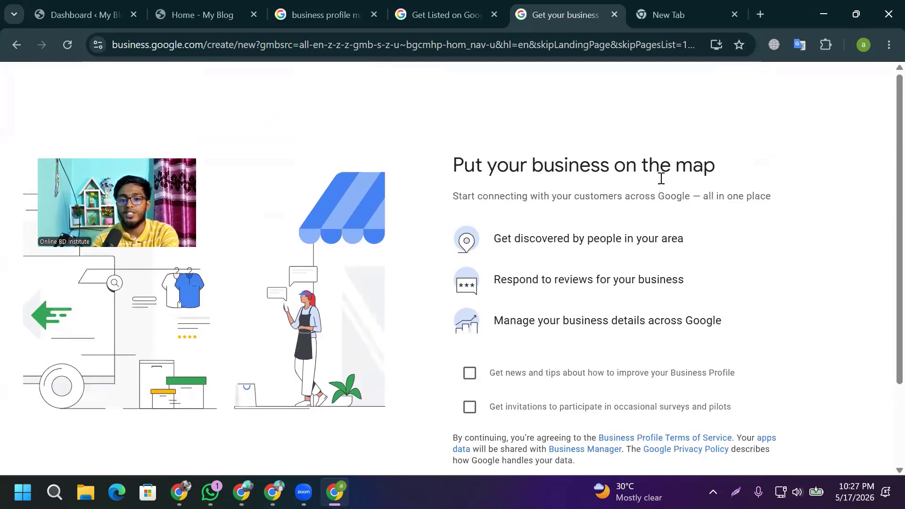
scroll(228, 335, "down", 1)
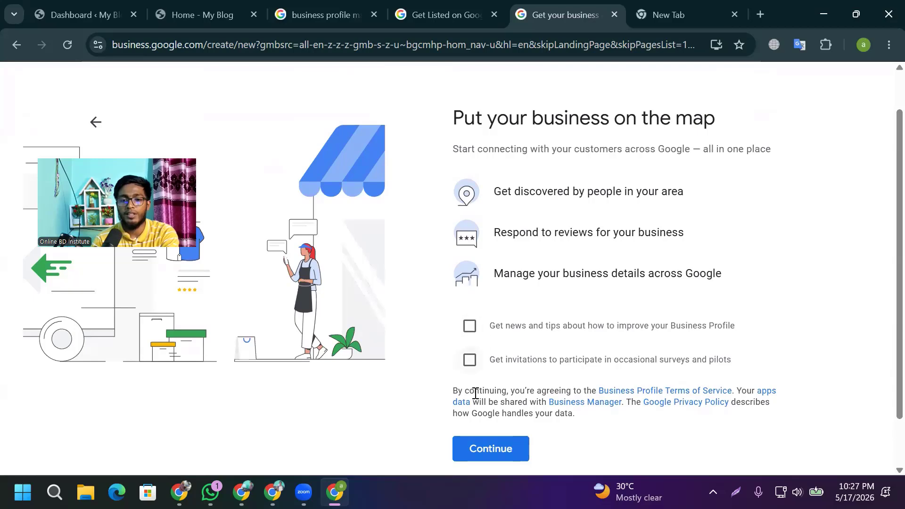
left_click(485, 448)
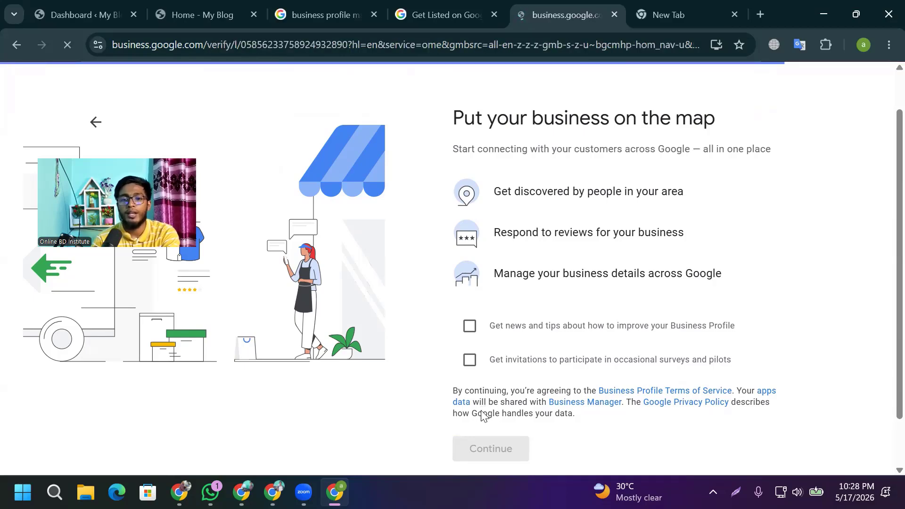
- Enter "Dahaka" as the city in the mailing address used for verification
scroll(460, 297, "down", 3)
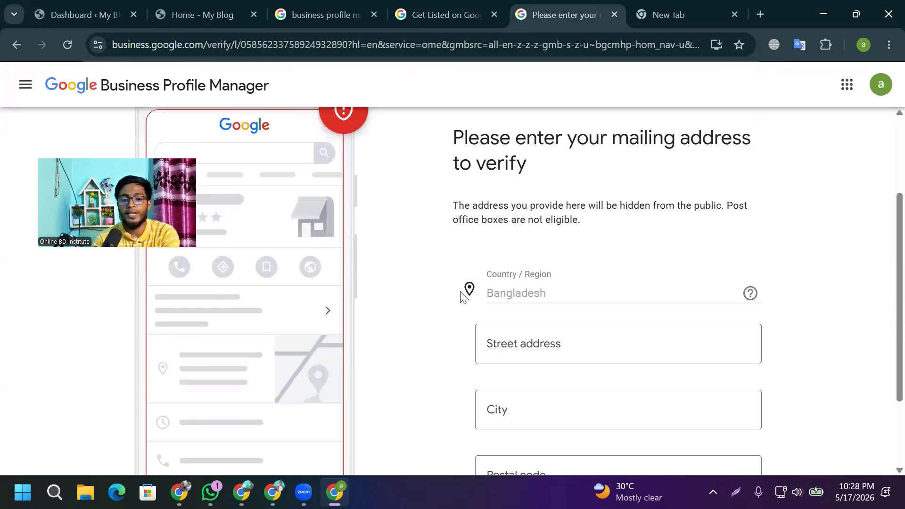
scroll(509, 290, "down", 1)
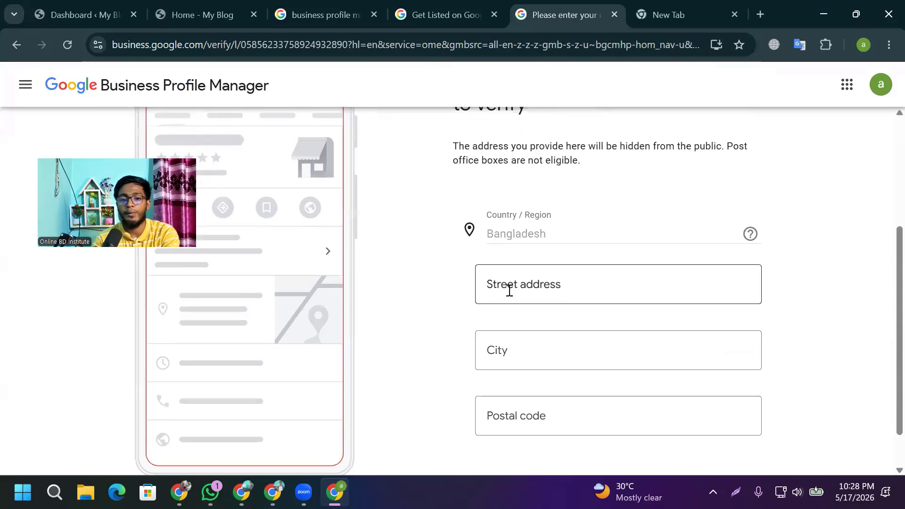
left_click(539, 287)
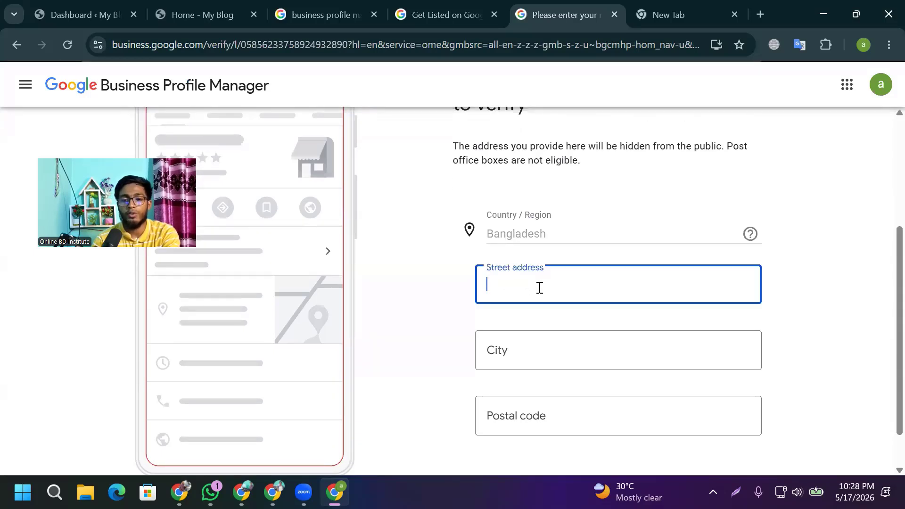
scroll(501, 302, "down", 1)
left_click(505, 303)
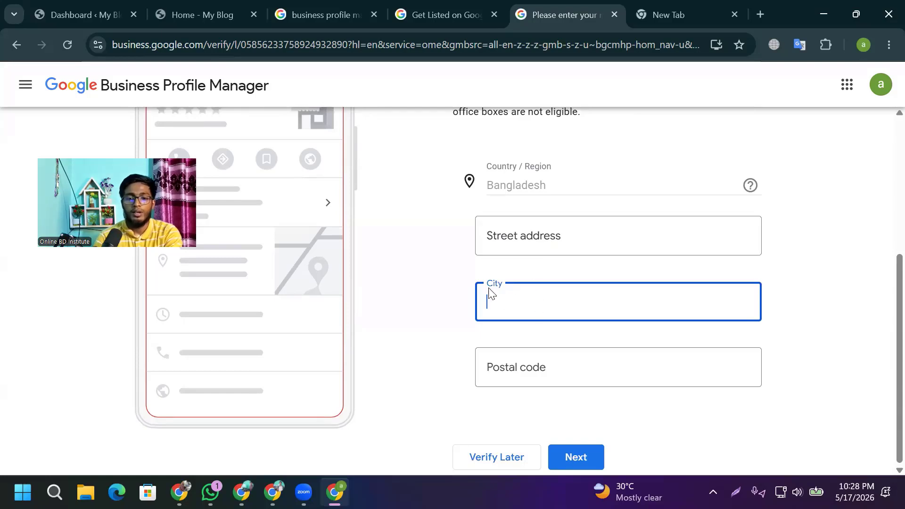
type("Dahaka")
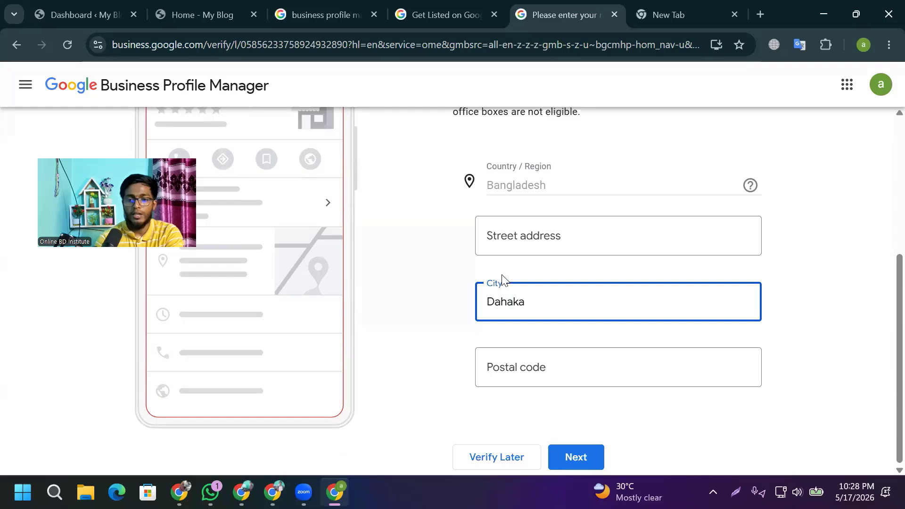
left_click(535, 366)
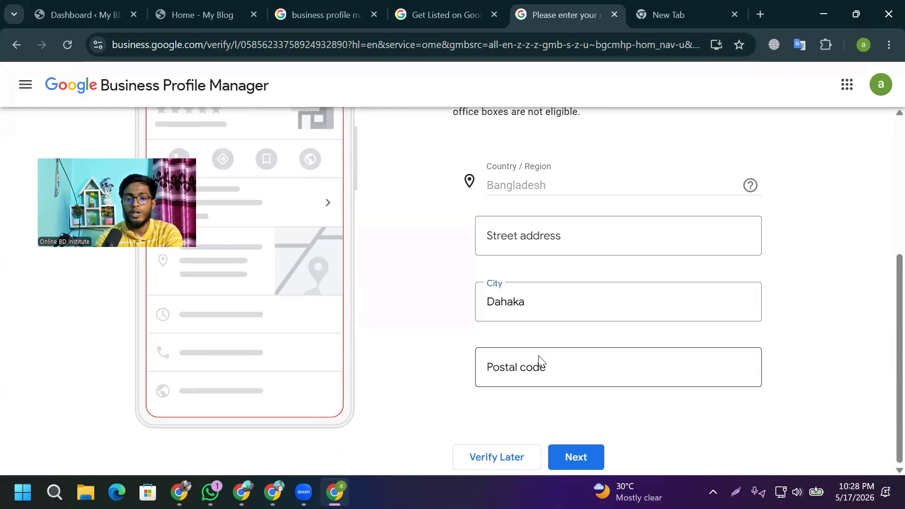
- Search Google for "Dhaka postalcode" in a new tab
left_click(760, 14)
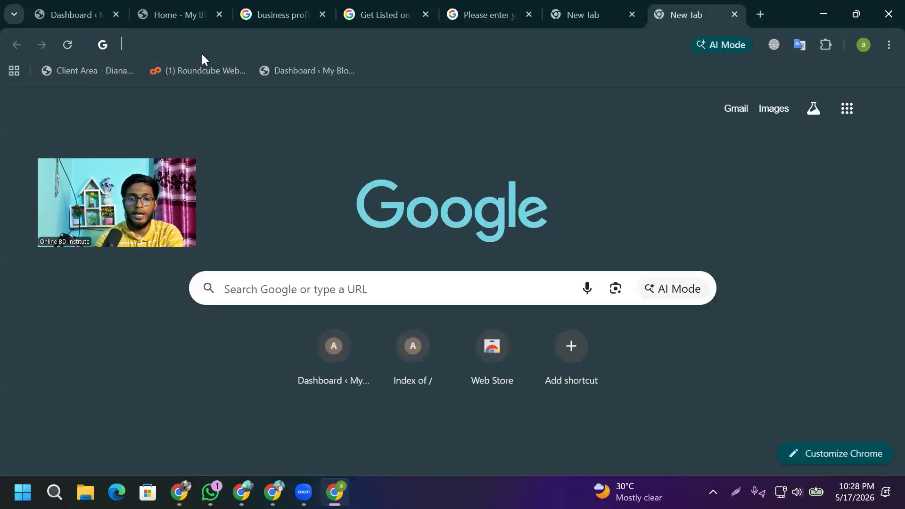
left_click(201, 54)
type("Dhaka ")
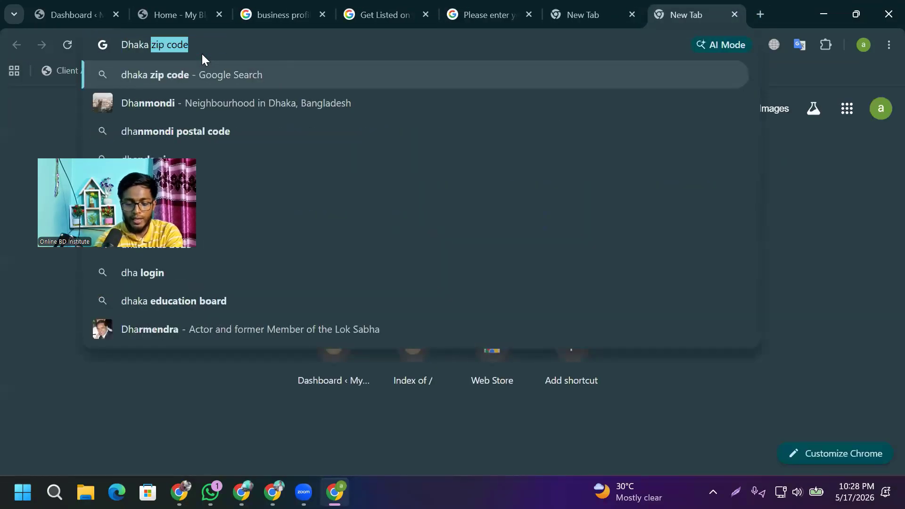
type("postalcode")
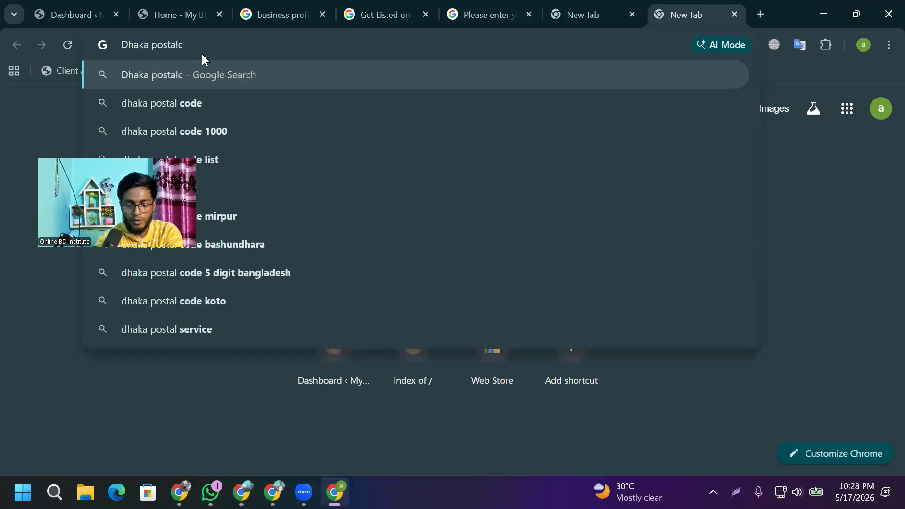
key("Return")
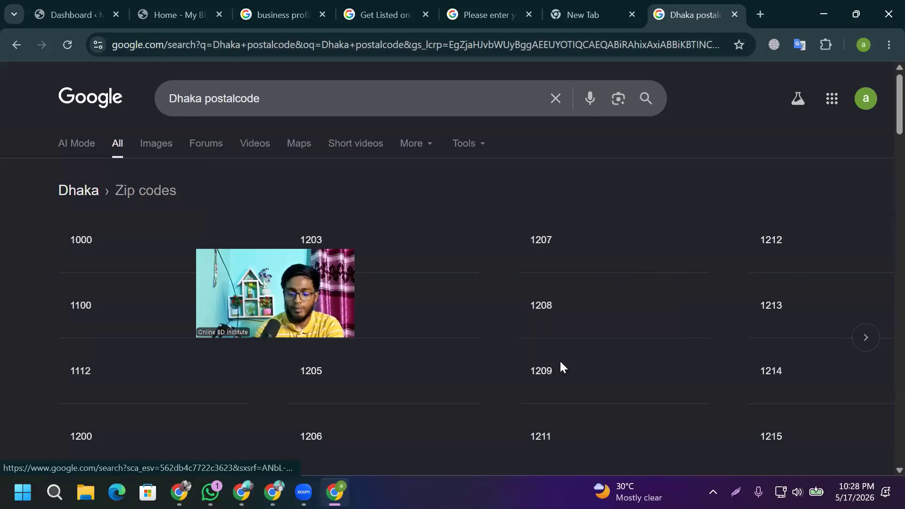
- Return to the mailing address form, fill in the postal code and street address, and continue
left_click(488, 15)
type("1204")
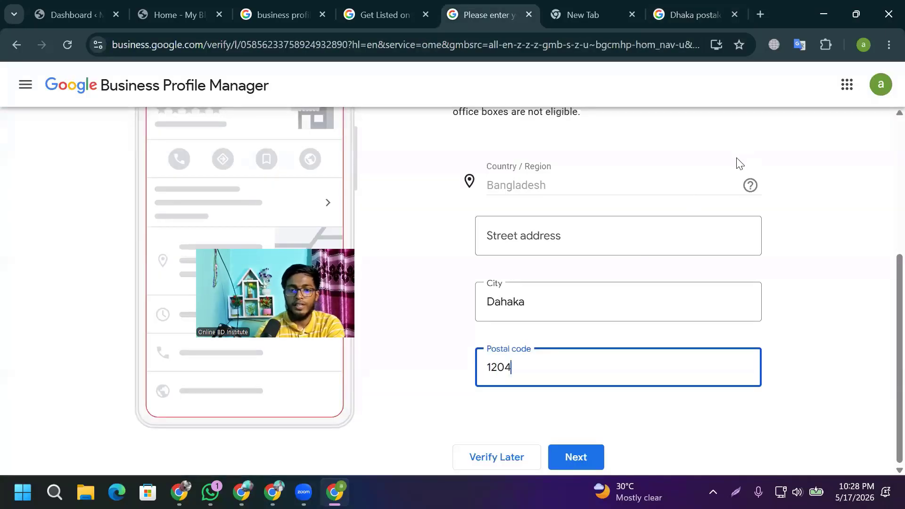
left_click(563, 456)
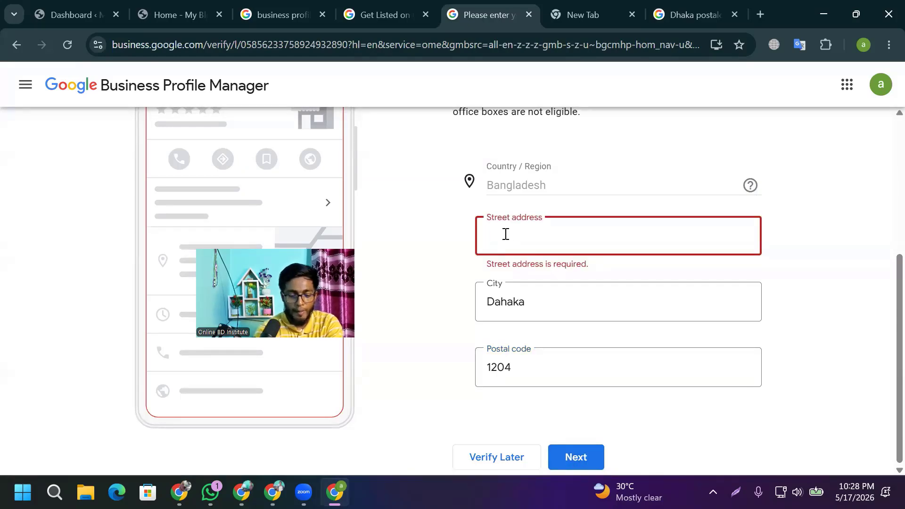
type("Bangla")
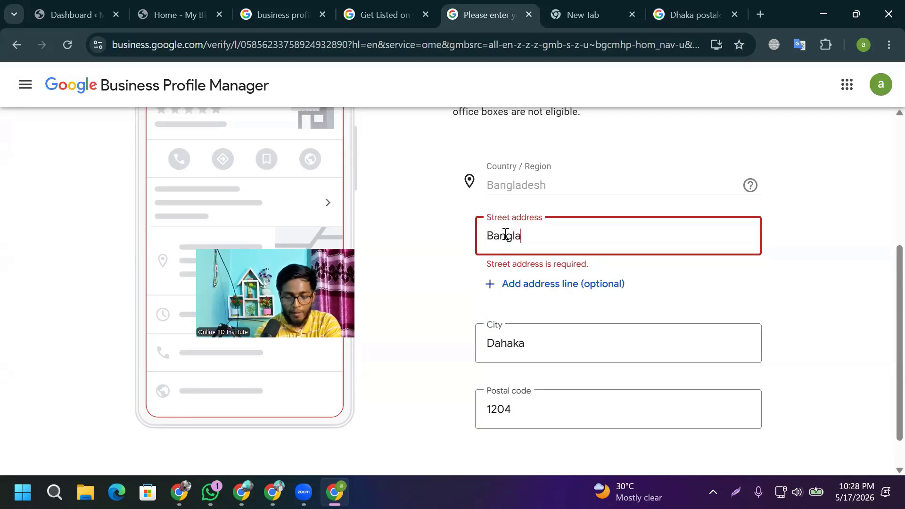
type("desh Dhaka")
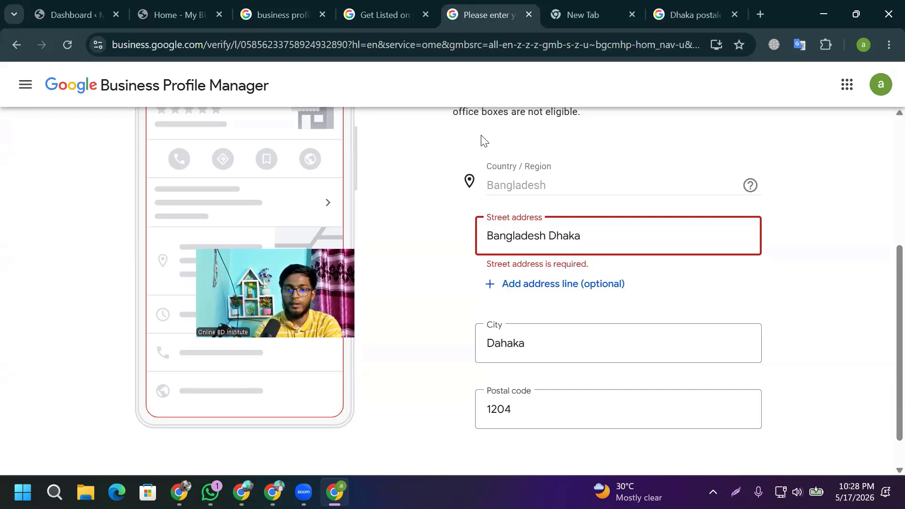
scroll(584, 311, "down", 1)
left_click(582, 456)
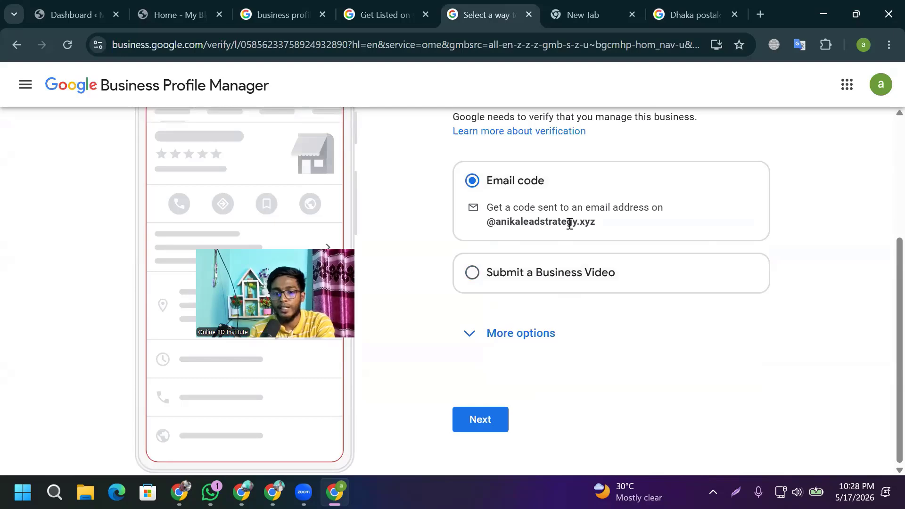
- Choose Email code as the verification method and clear the prefilled name in the email field
scroll(504, 203, "up", 2)
scroll(529, 257, "down", 2)
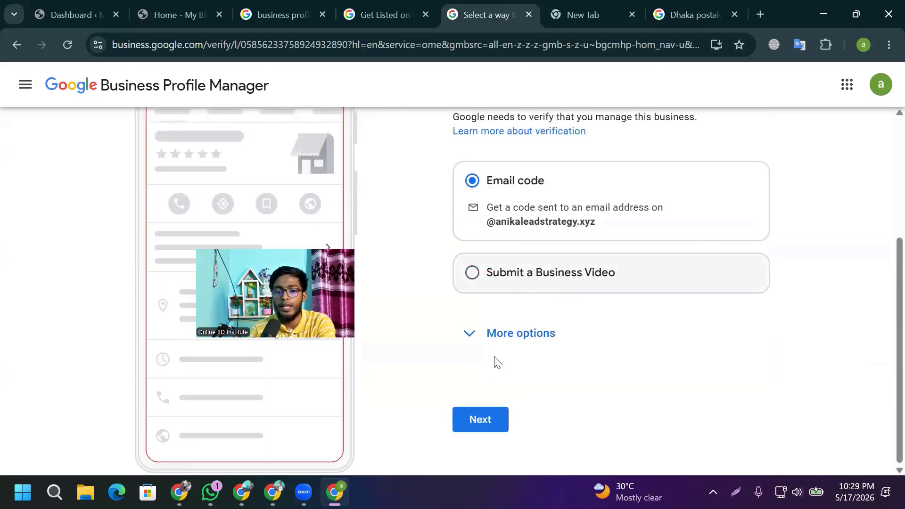
left_click(484, 421)
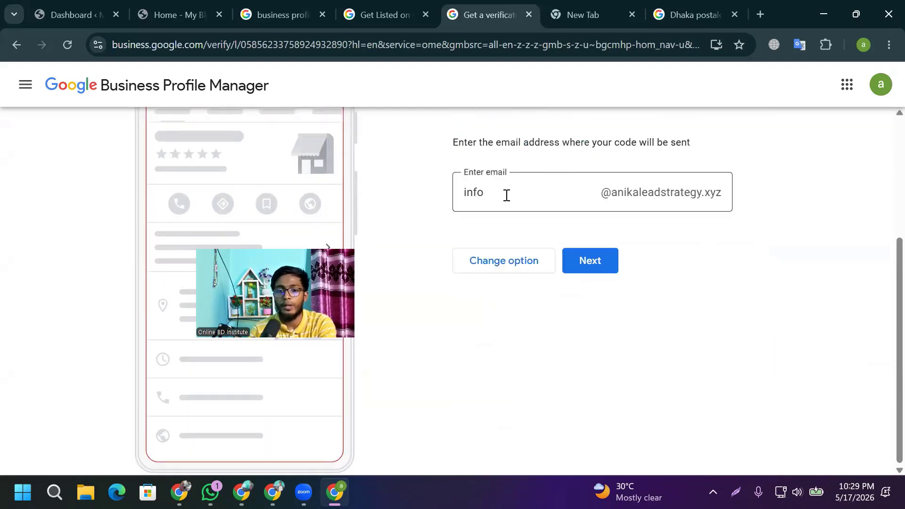
left_click_drag(513, 190, 456, 195)
left_click(639, 194)
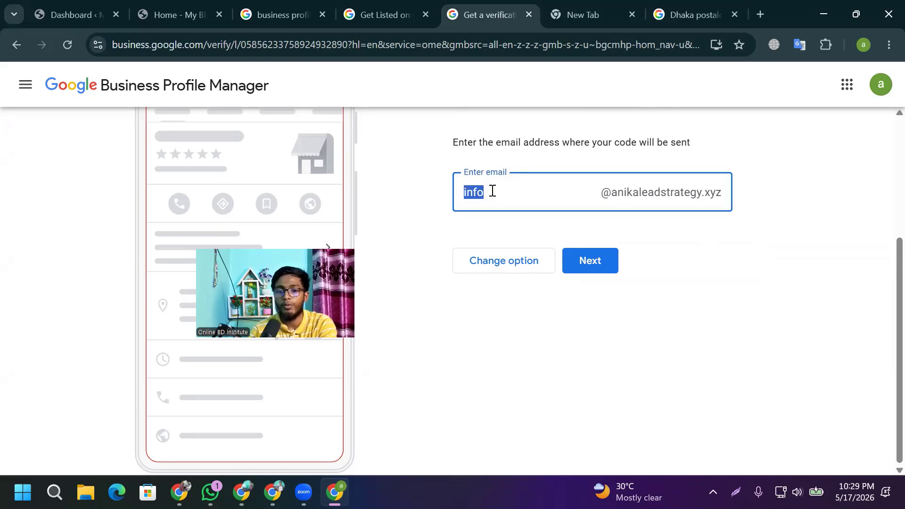
scroll(500, 198, "up", 2)
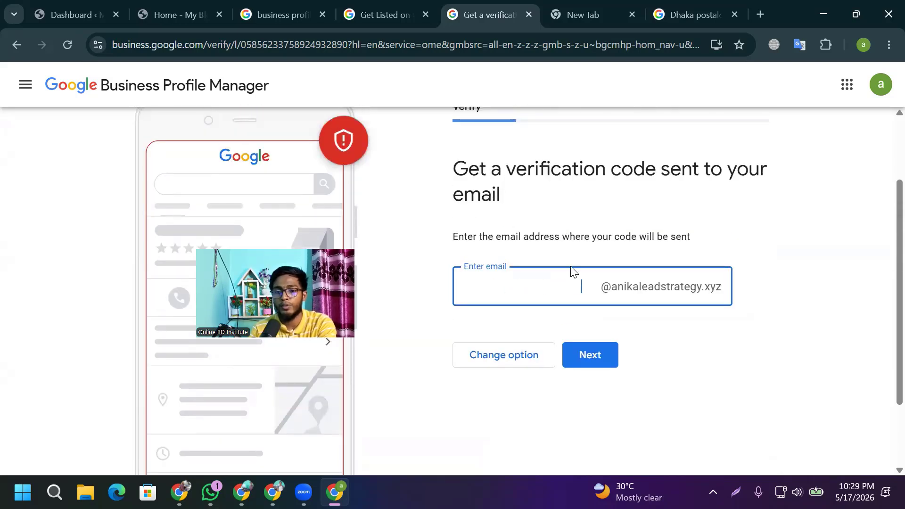
- Copy the signed-in Google account's email address from its account details in a new tab
key("ctrl+t")
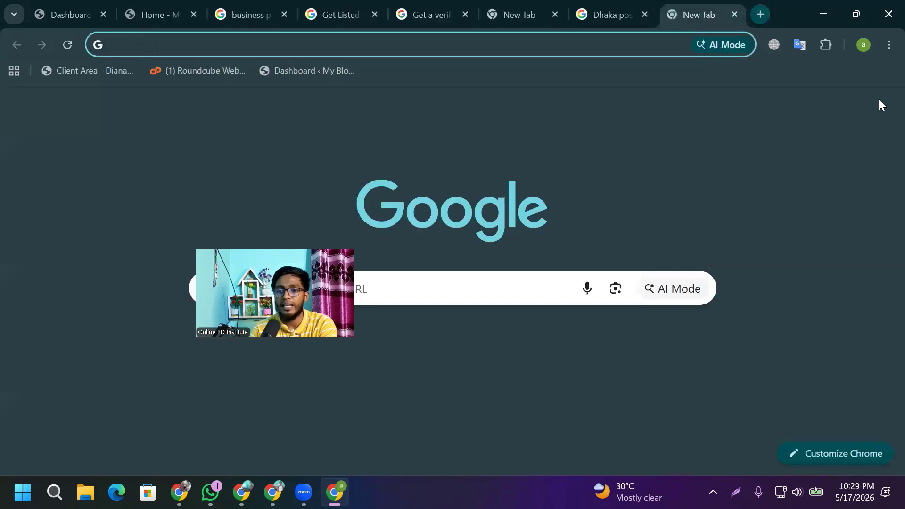
left_click(880, 110)
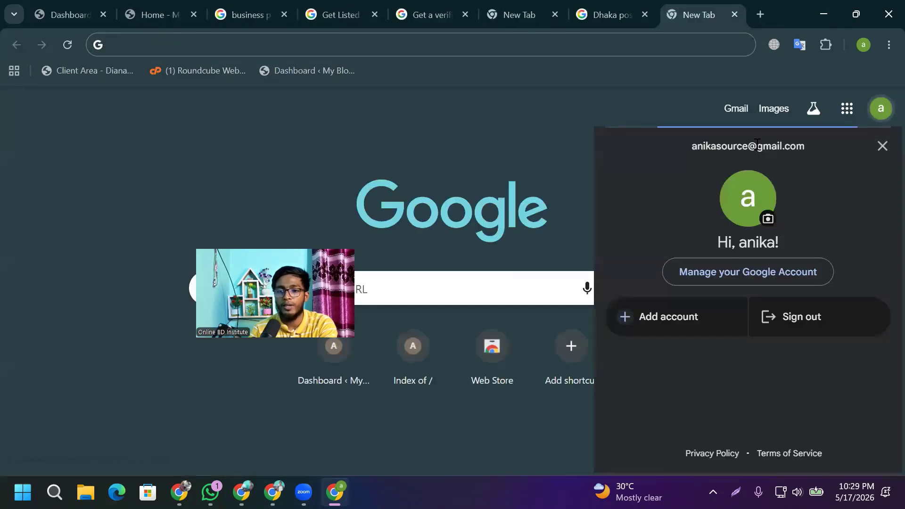
triple_click(758, 145)
right_click(753, 147)
left_click(657, 165)
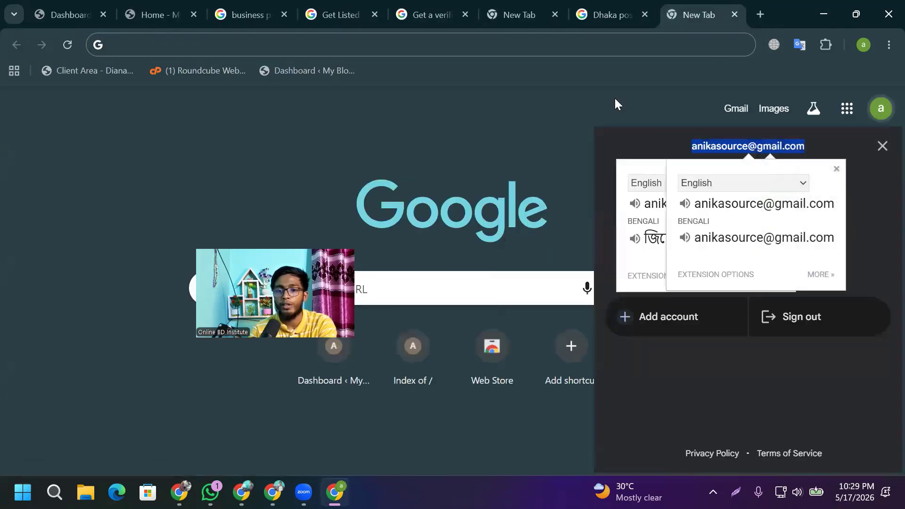
- Try to submit the copied email address as the recipient of the verification code
left_click(492, 11)
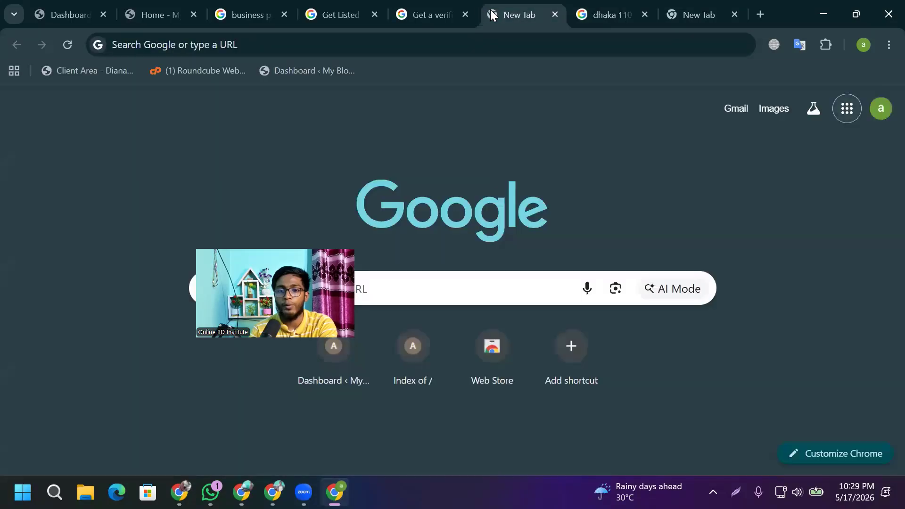
left_click(442, 13)
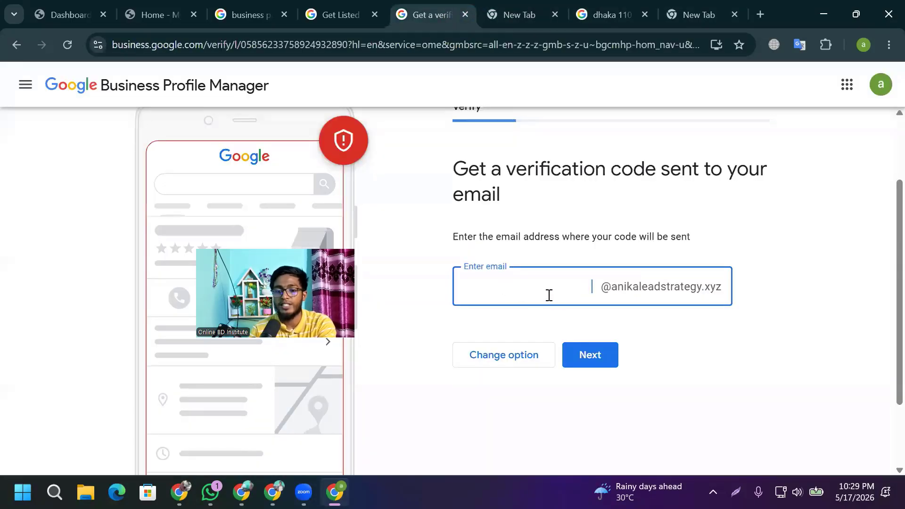
scroll(659, 284, "down", 2)
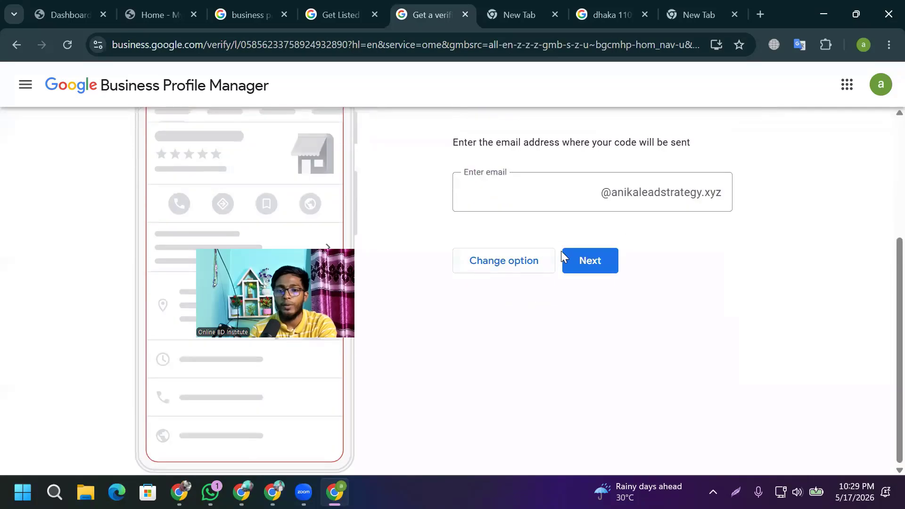
scroll(575, 239, "up", 2)
scroll(523, 163, "down", 2)
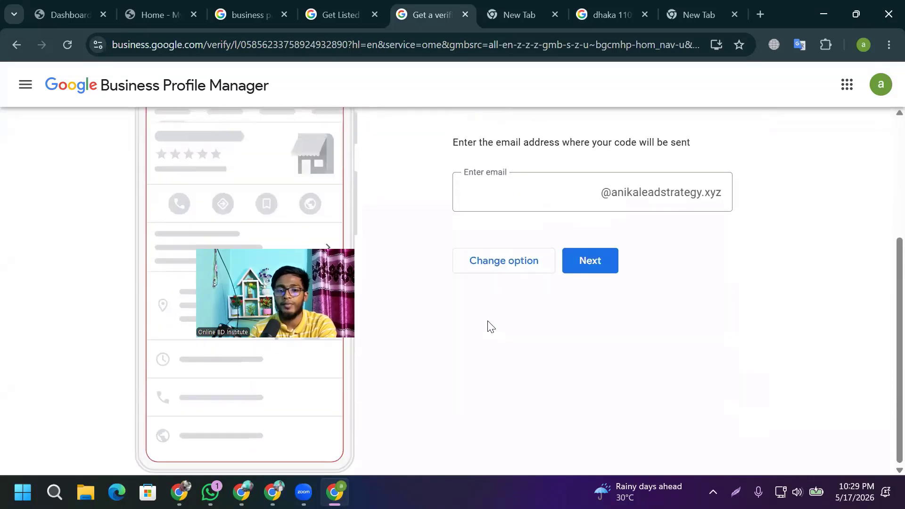
left_click(489, 198)
left_click_drag(507, 198, 827, 193)
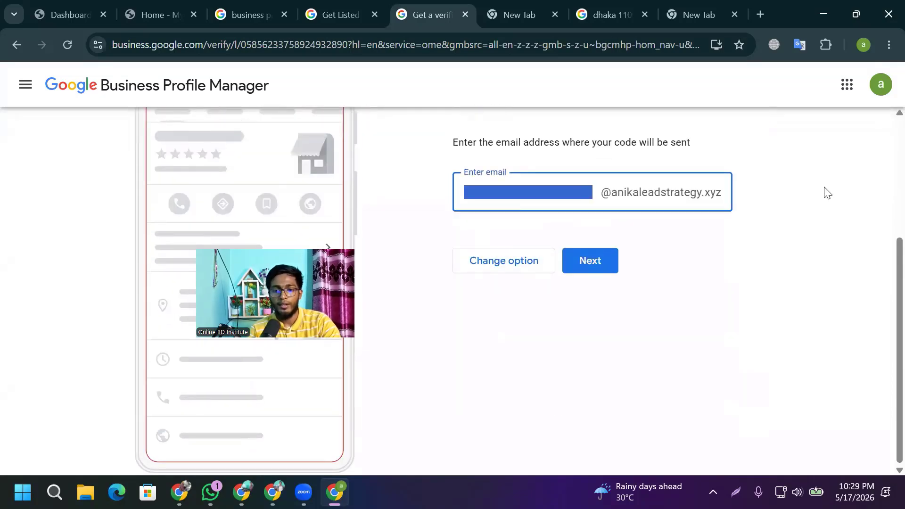
key("ctrl+v")
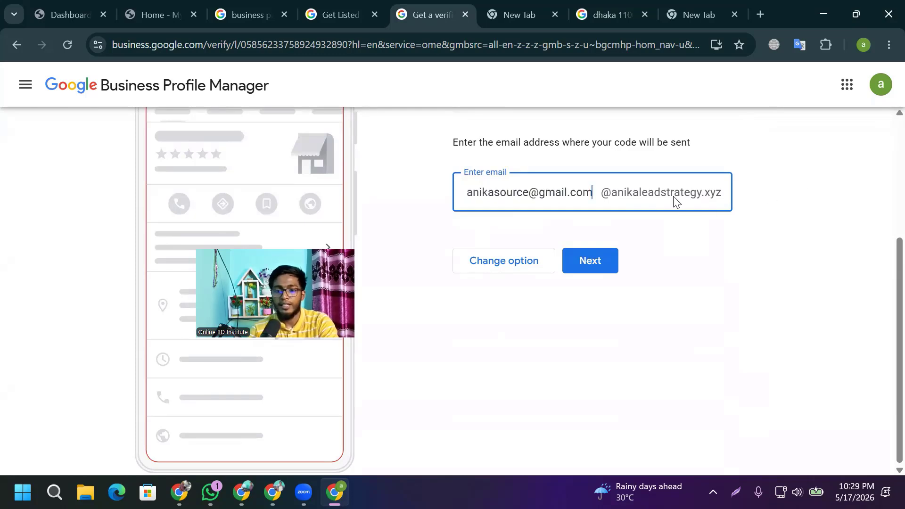
left_click(590, 261)
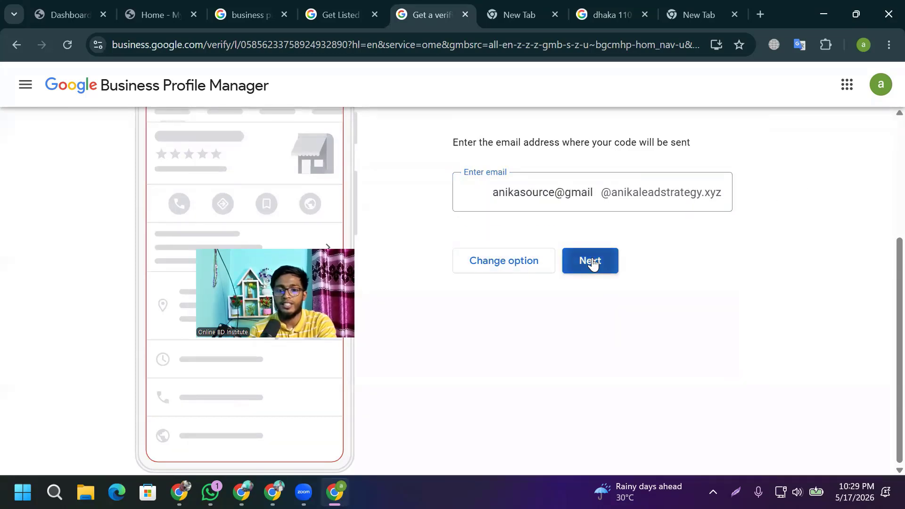
scroll(524, 210, "up", 2)
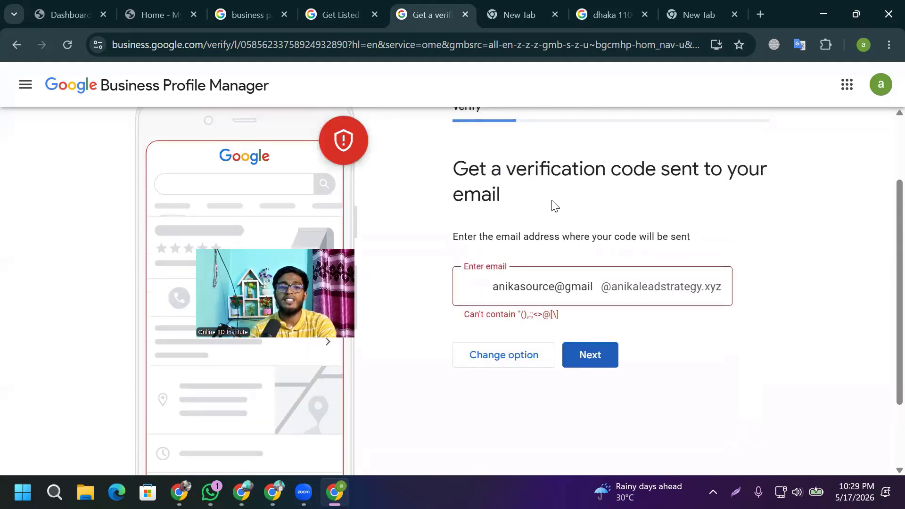
- Open the bookmarked Roundcube webmail login in a new tab and fill in the account's email address
left_click(758, 14)
left_click(196, 78)
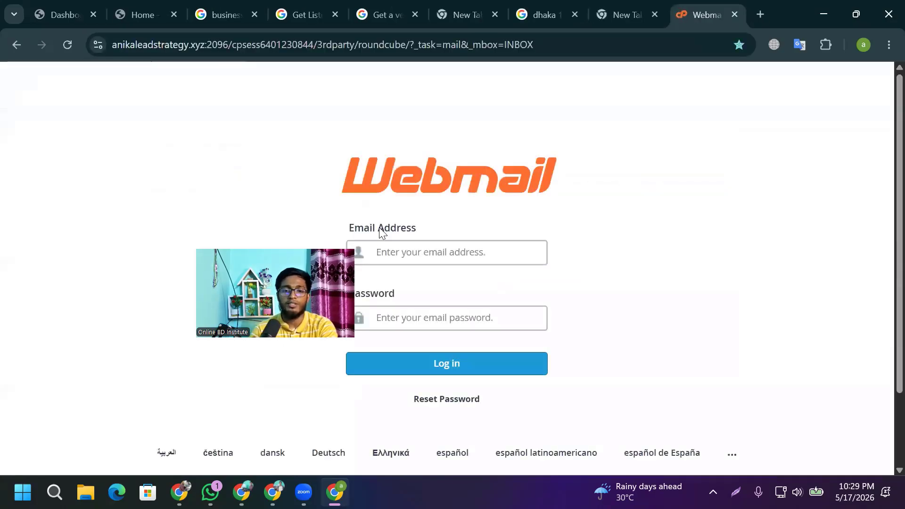
left_click(462, 250)
left_click(464, 283)
left_click(400, 317)
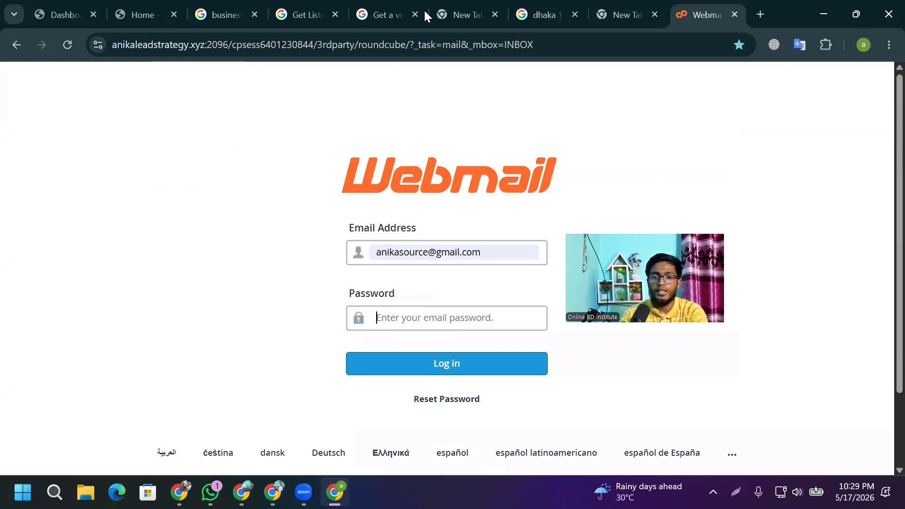
- Return to the Business Profile verification method selection and expand the additional options
left_click(385, 14)
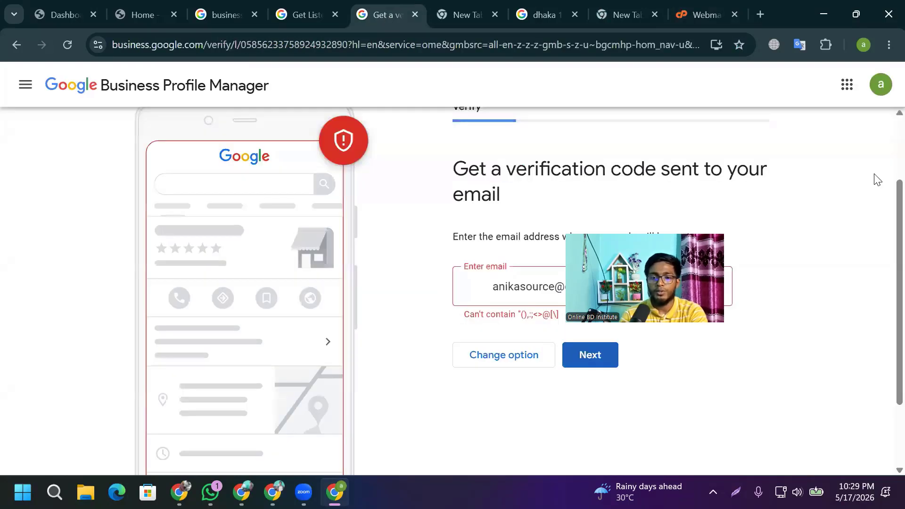
left_click(492, 356)
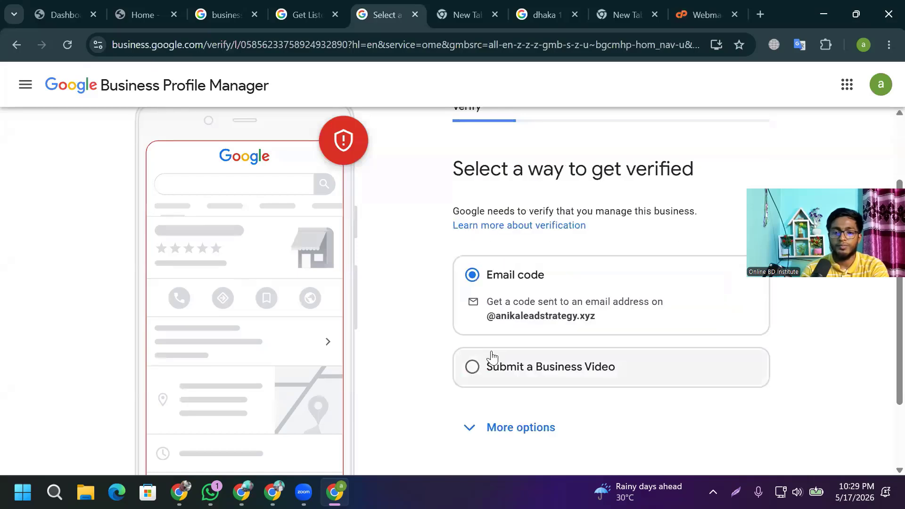
scroll(491, 356, "down", 3)
left_click(521, 333)
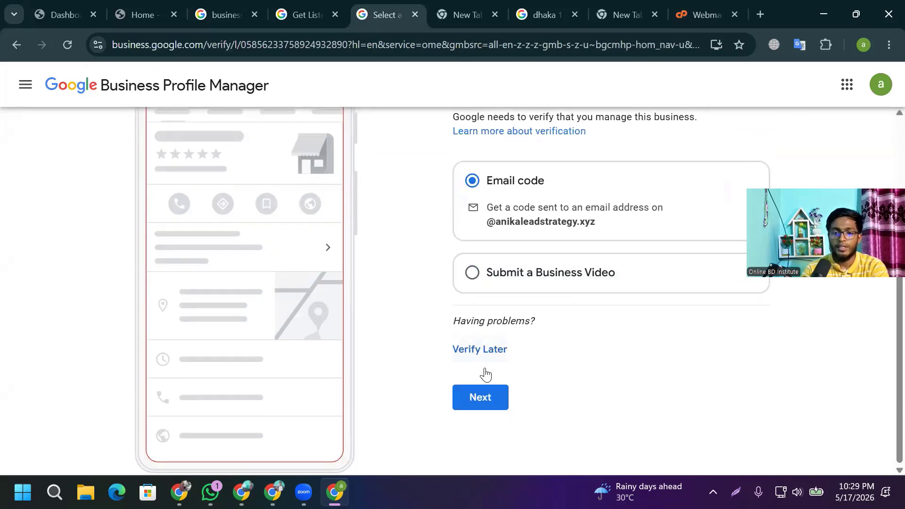
- Continue with Email code again, and go back to the verification method selection
scroll(525, 347, "up", 3)
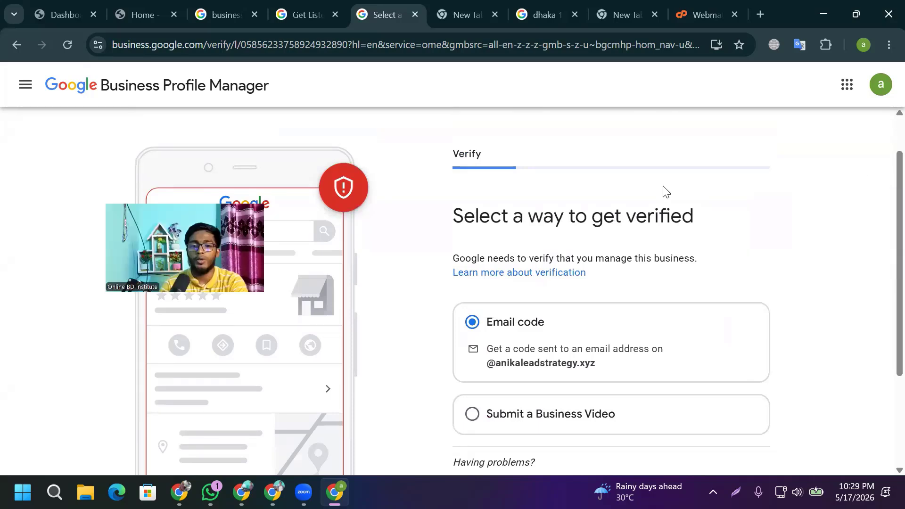
scroll(482, 402, "down", 3)
left_click(484, 393)
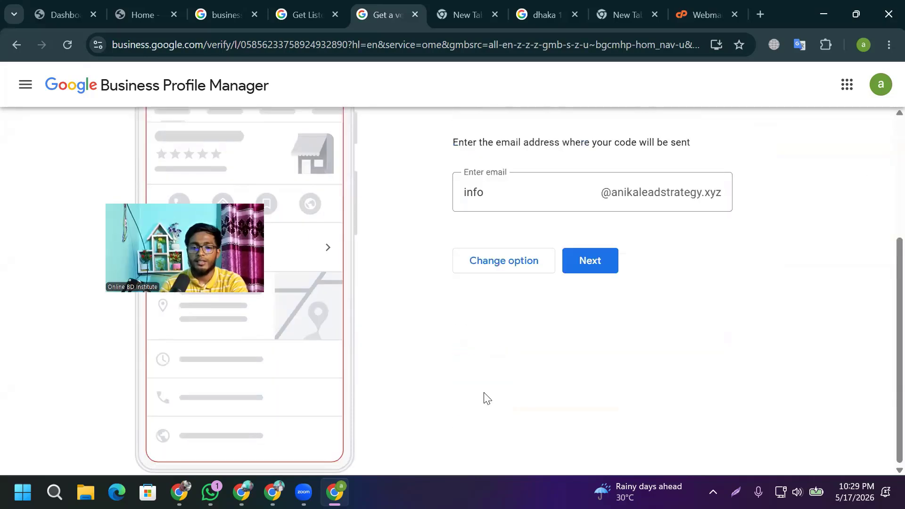
left_click(505, 262)
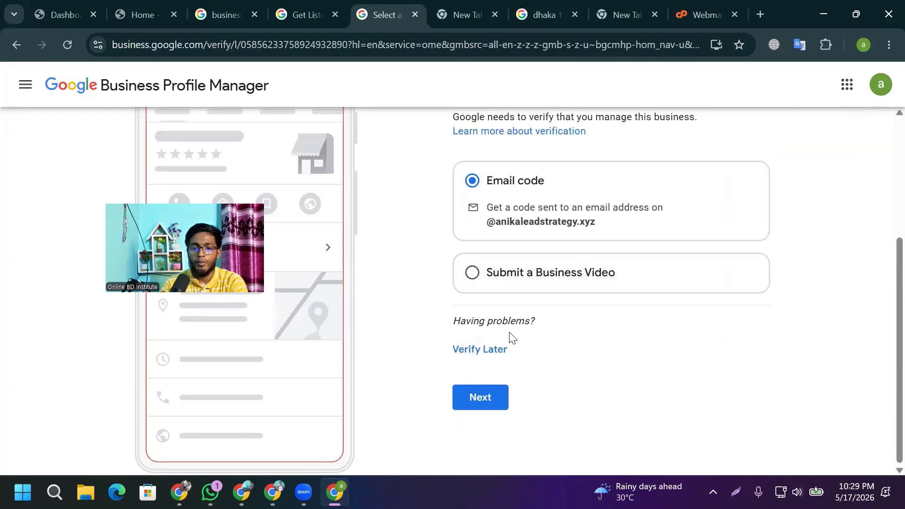
- Postpone the business verification with the Verify Later option and confirm it
left_click(471, 351)
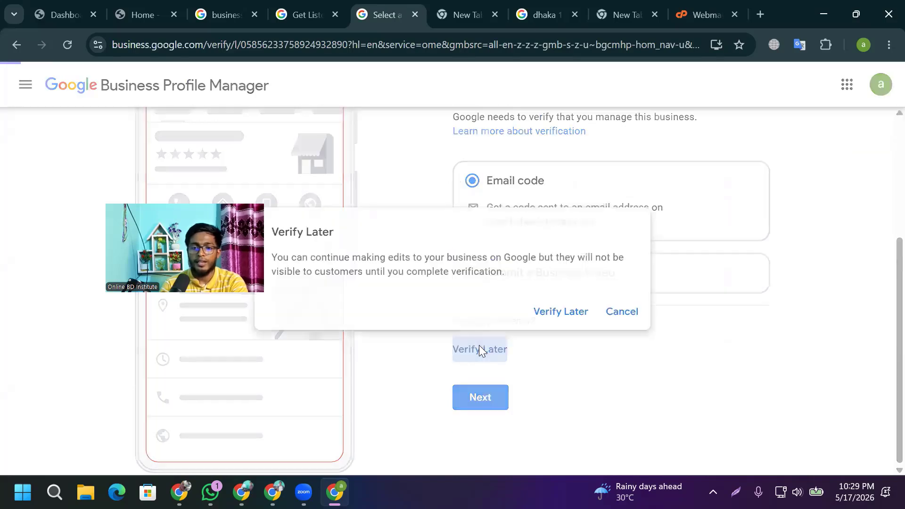
left_click(569, 321)
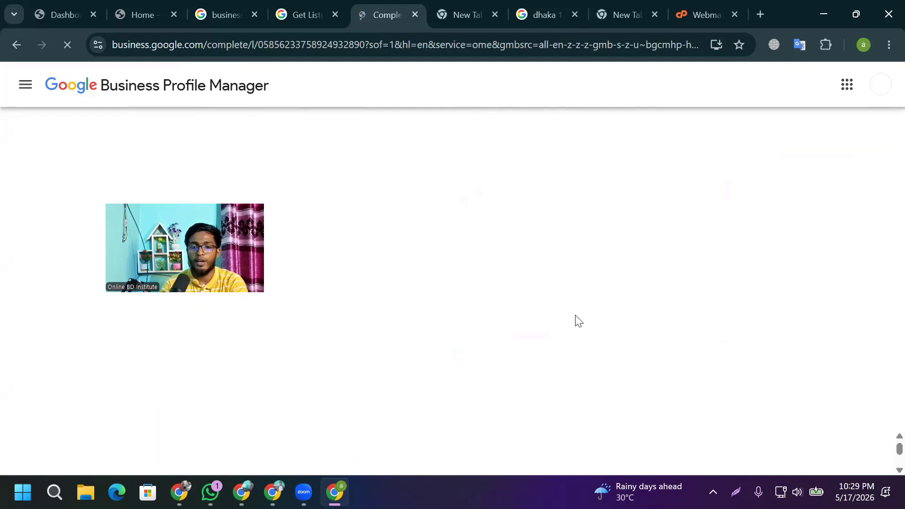
- Skip adding services for the Marketing agency category and continue to the business hours
scroll(530, 325, "down", 3)
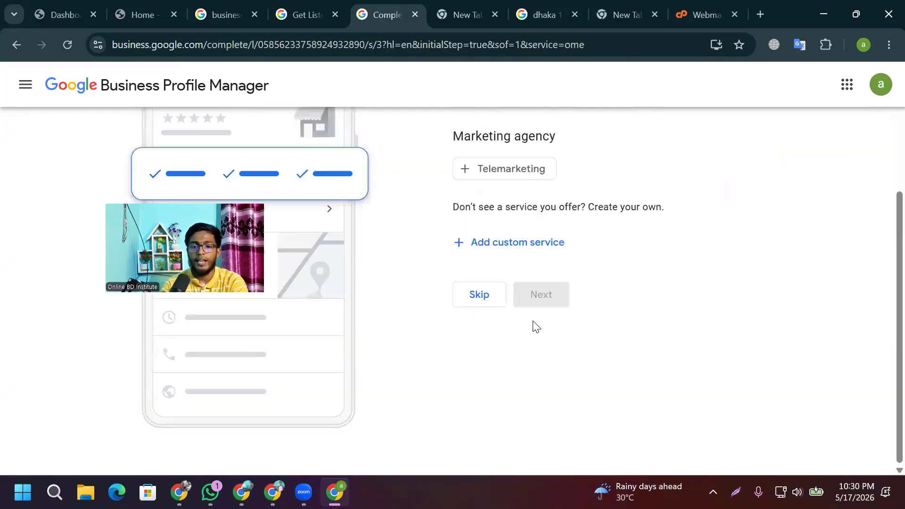
scroll(518, 316, "up", 3)
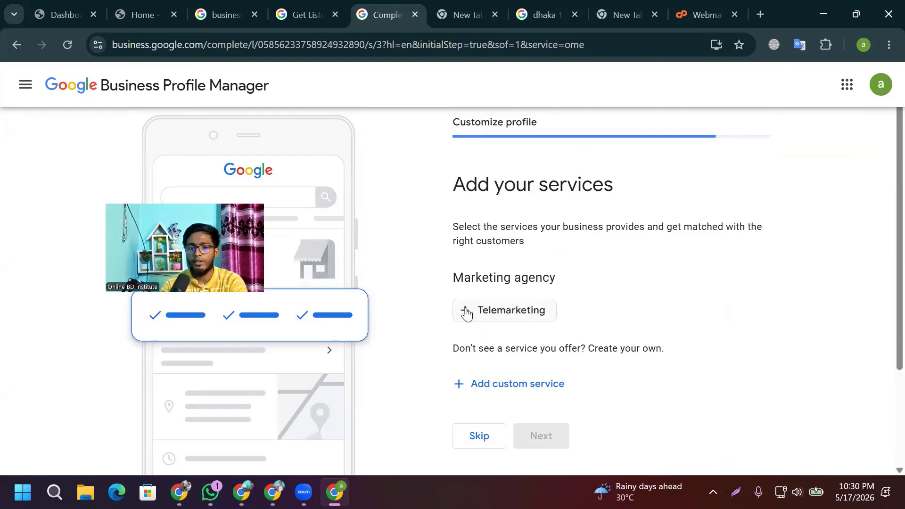
scroll(476, 393, "down", 2)
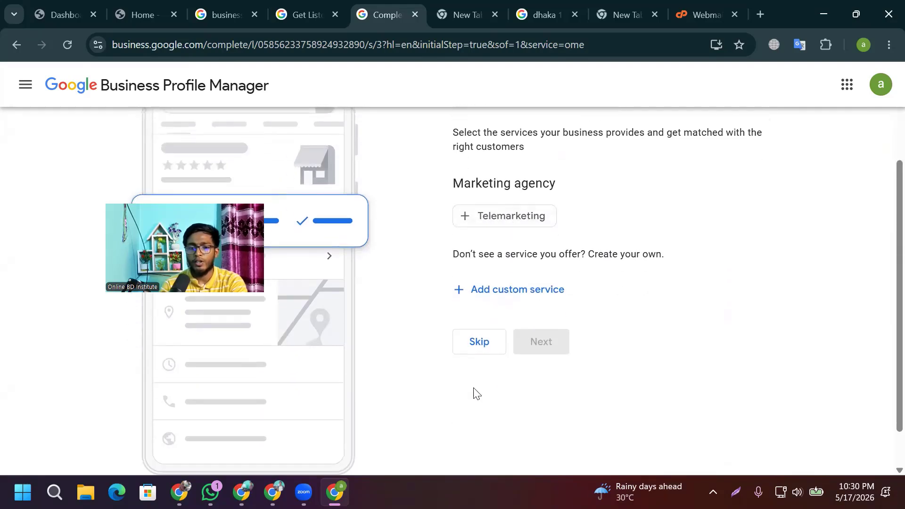
left_click(483, 343)
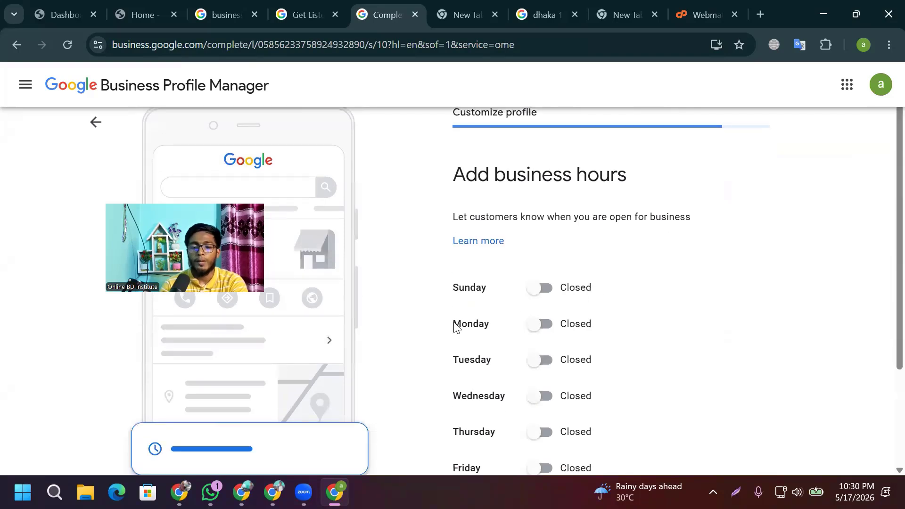
scroll(472, 322, "down", 2)
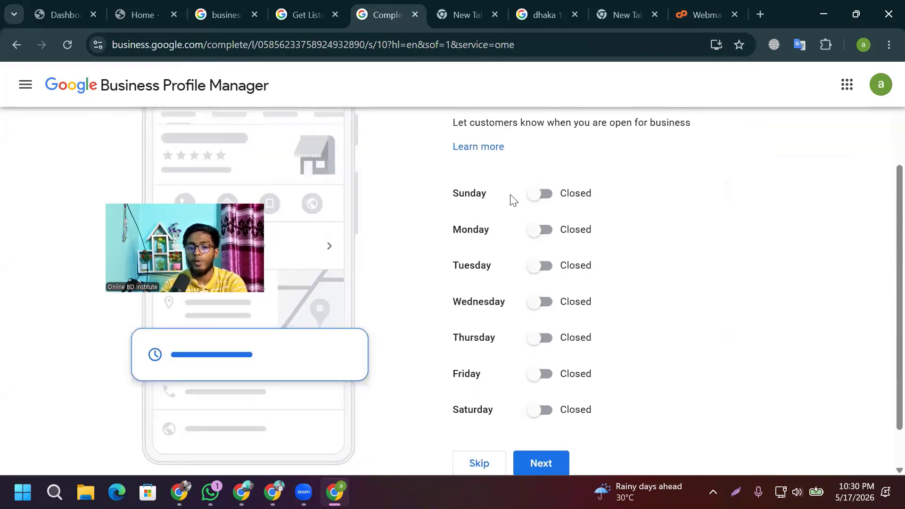
- Mark Sunday, Monday, Tuesday, Wednesday and Thursday as open in the business hours
left_click(539, 194)
left_click(540, 250)
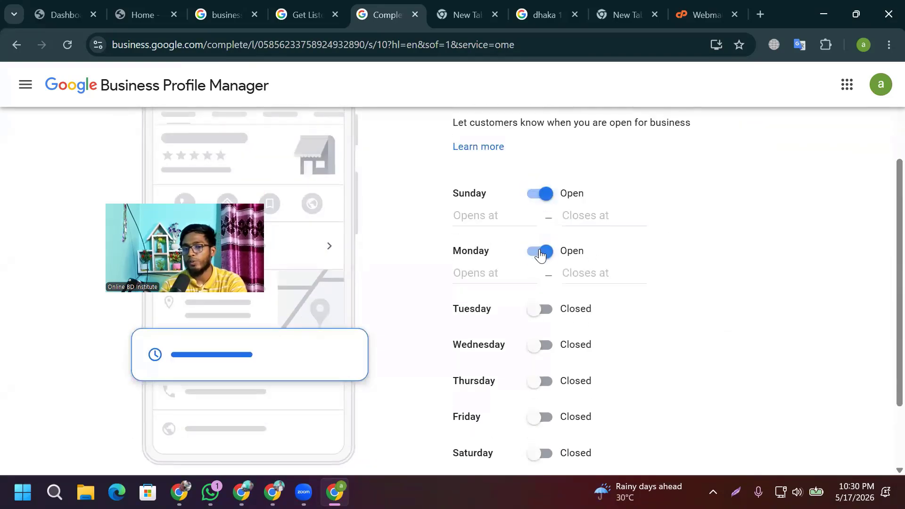
scroll(542, 264, "down", 1)
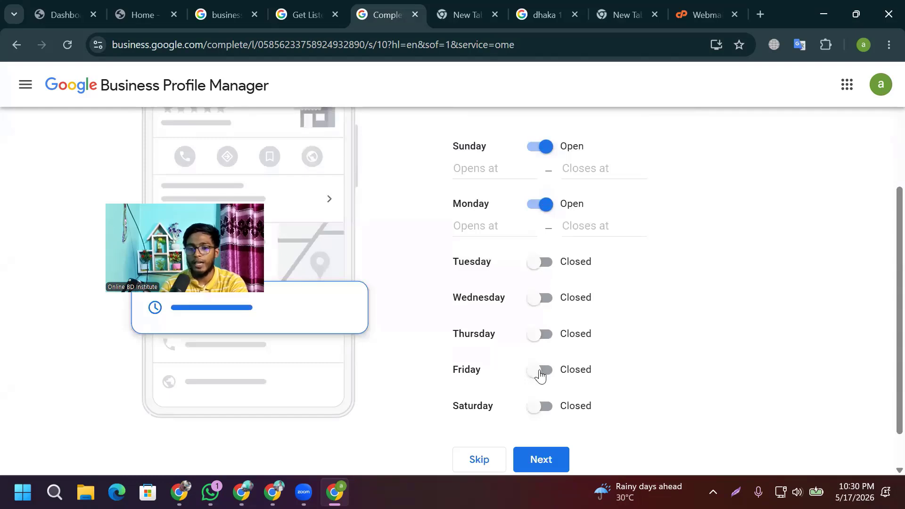
left_click(540, 298)
left_click(540, 262)
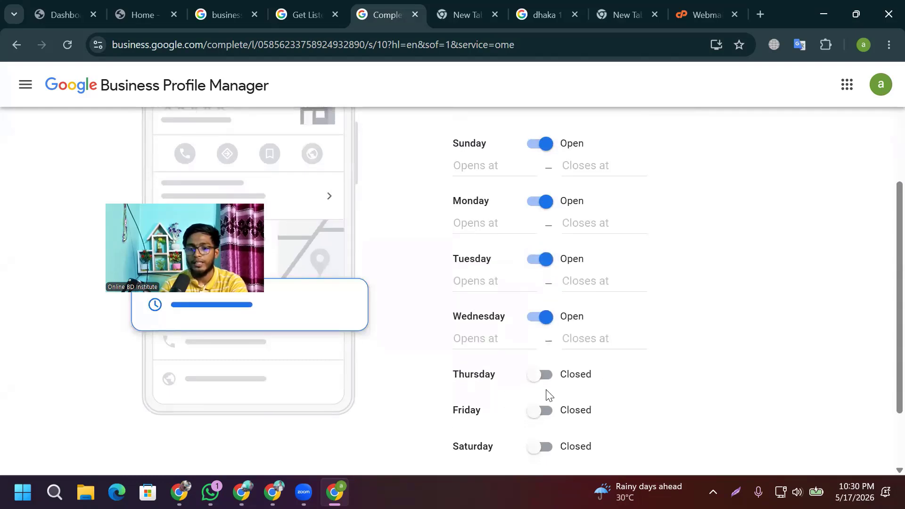
scroll(546, 395, "down", 2)
left_click(535, 289)
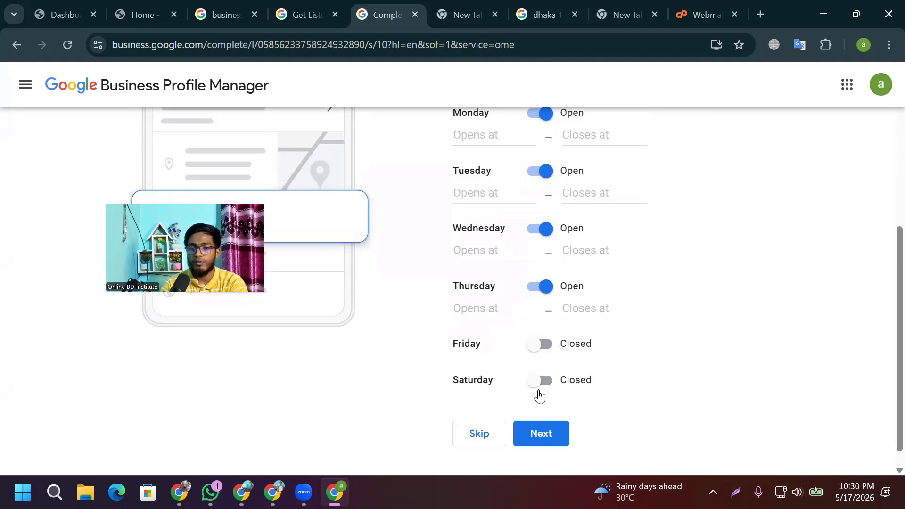
scroll(552, 390, "down", 1)
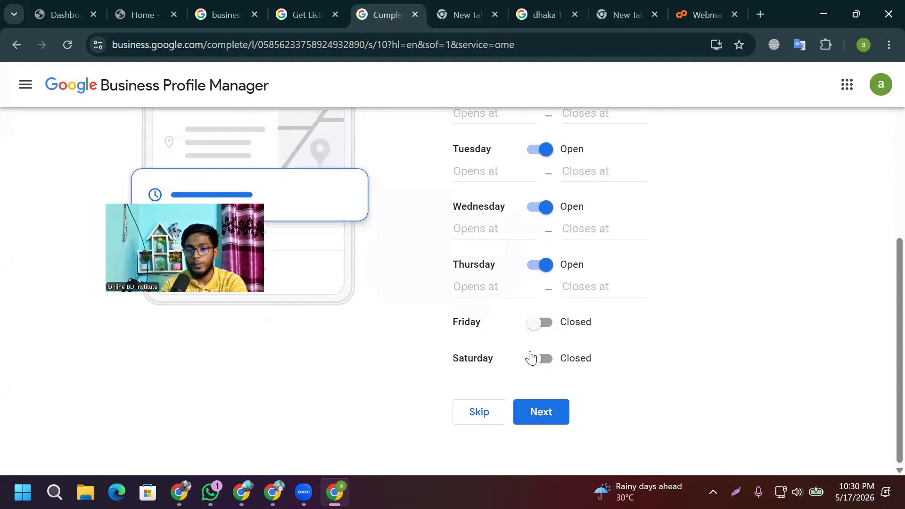
scroll(556, 293, "up", 3)
scroll(563, 281, "down", 3)
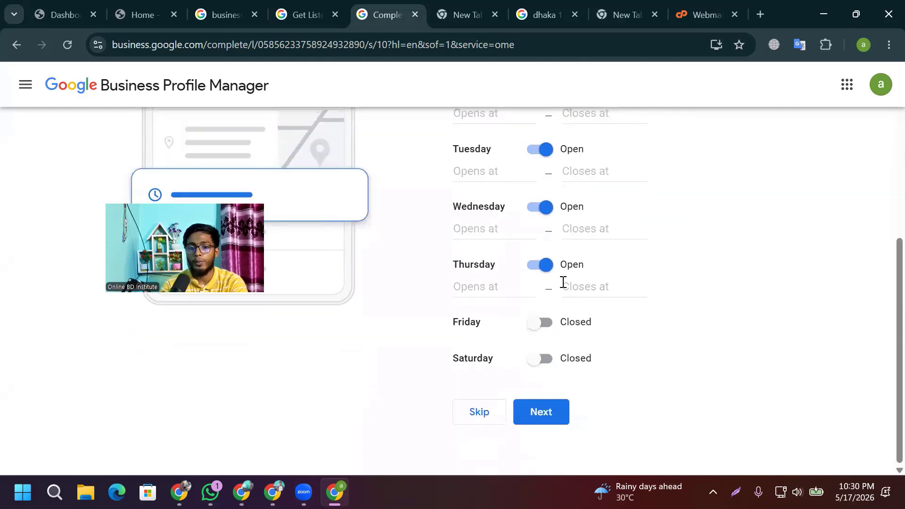
- Try to continue past the business hours without entering opening and closing times
left_click(542, 424)
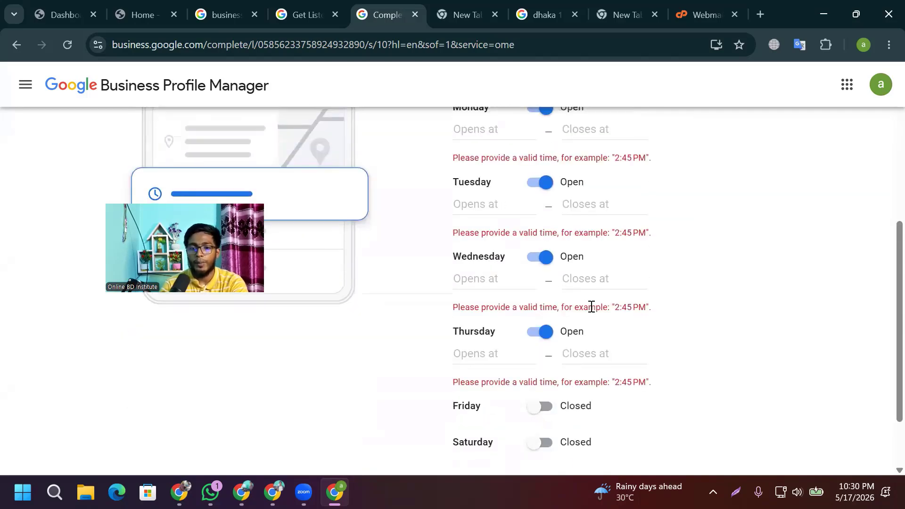
scroll(587, 306, "down", 2)
left_click(543, 414)
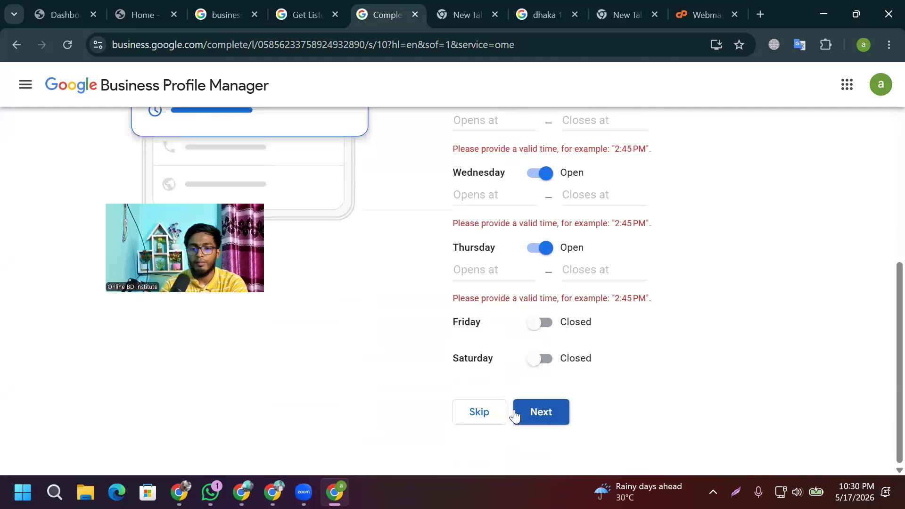
- Try marking Friday as open as well and display the closing time choices for Tuesday
left_click(536, 322)
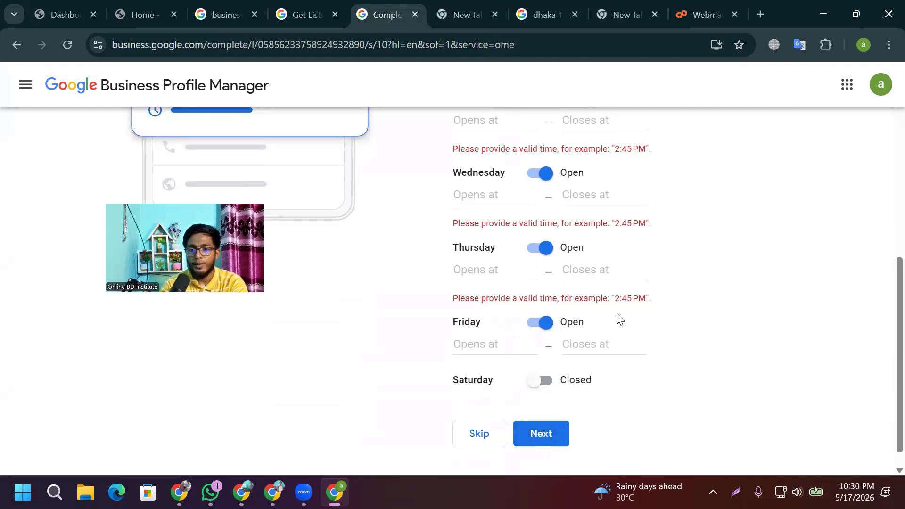
scroll(617, 316, "up", 5)
scroll(532, 387, "down", 4)
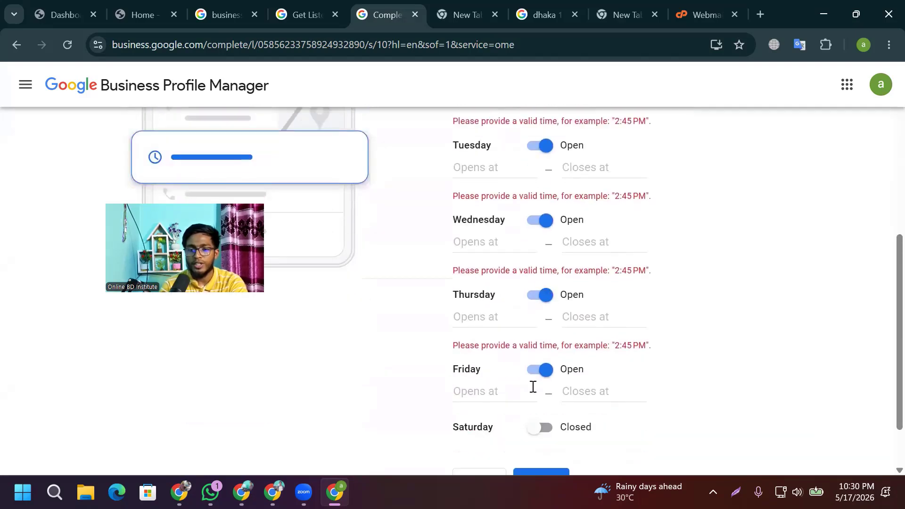
scroll(577, 307, "up", 3)
left_click(587, 309)
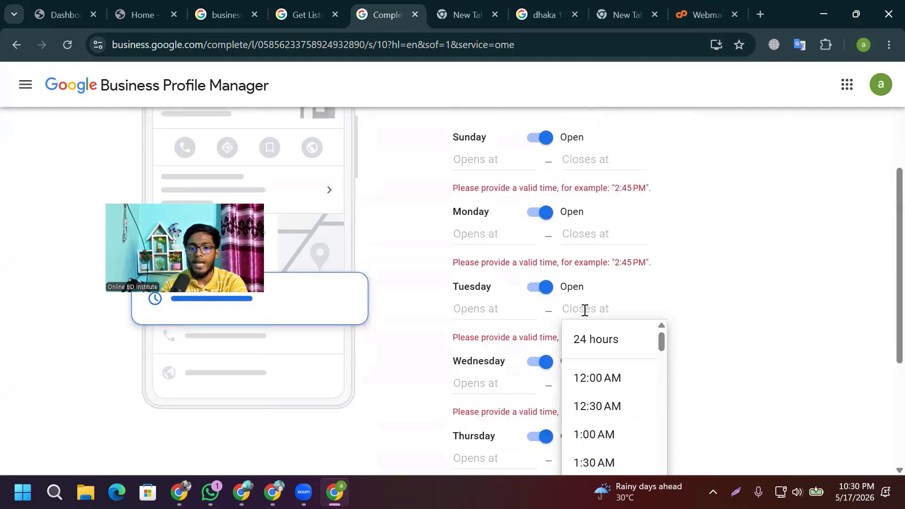
scroll(594, 295, "up", 2)
- Set both Sunday's opening time and closing time to 12:00 AM
left_click(487, 255)
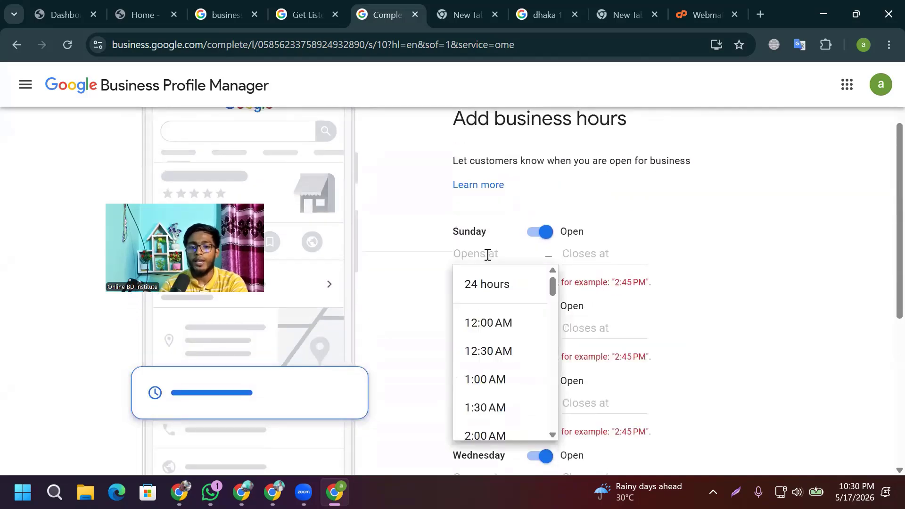
left_click(491, 323)
left_click(588, 254)
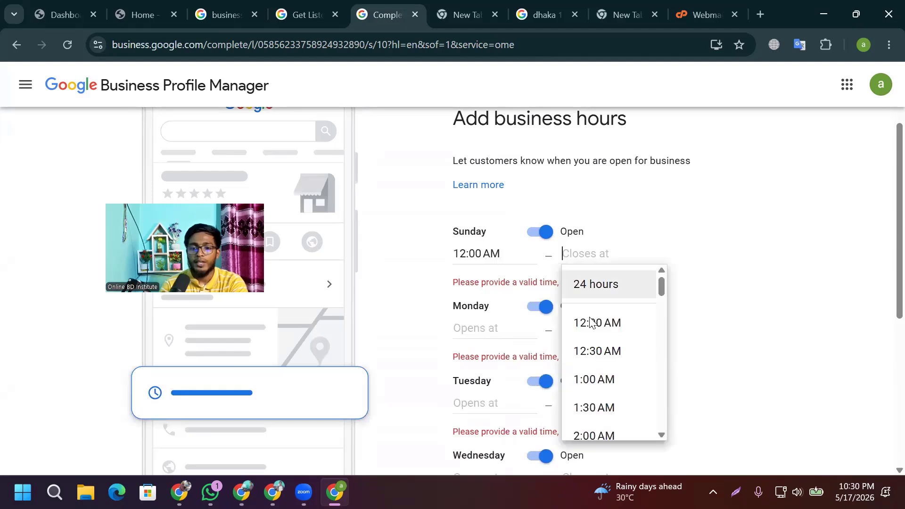
left_click(591, 322)
- Set the Monday, Tuesday, Wednesday and Thursday hours to 24 hours and mark Friday as closed
left_click(485, 328)
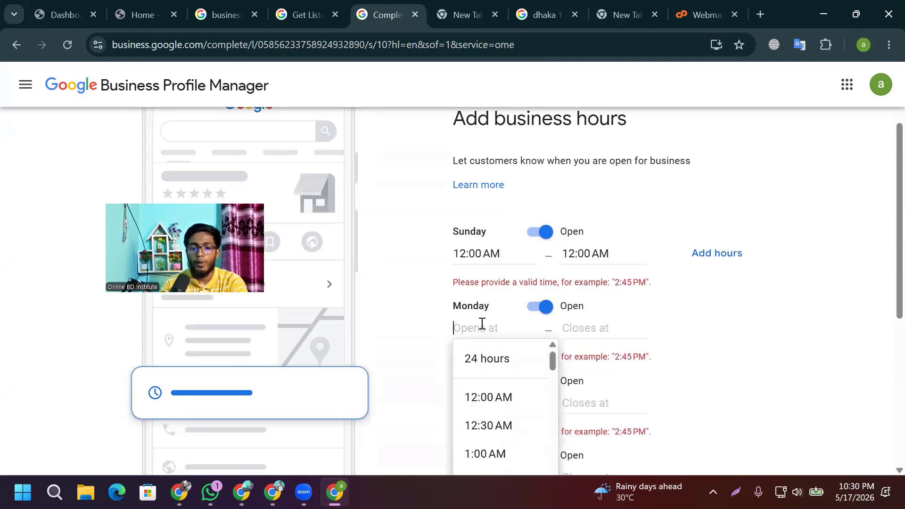
left_click(481, 359)
scroll(523, 332, "down", 1)
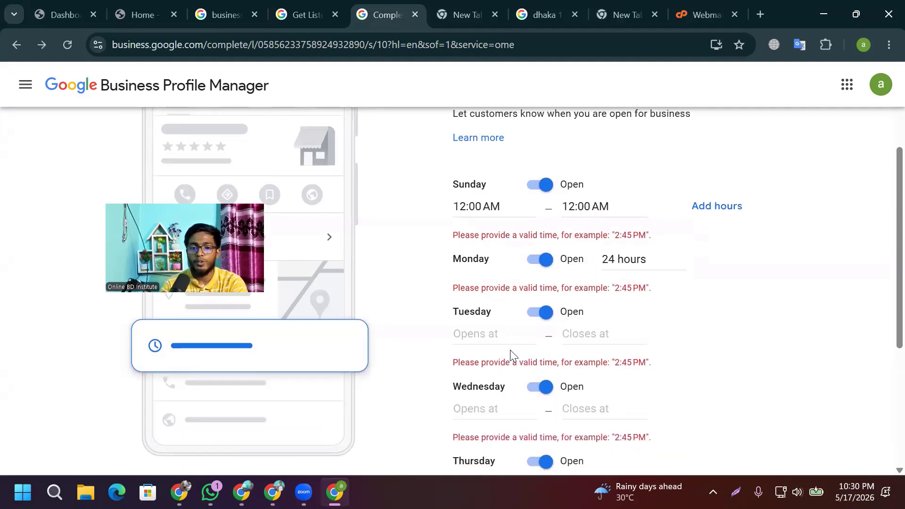
left_click(494, 333)
left_click(485, 364)
scroll(568, 319, "down", 1)
left_click(476, 340)
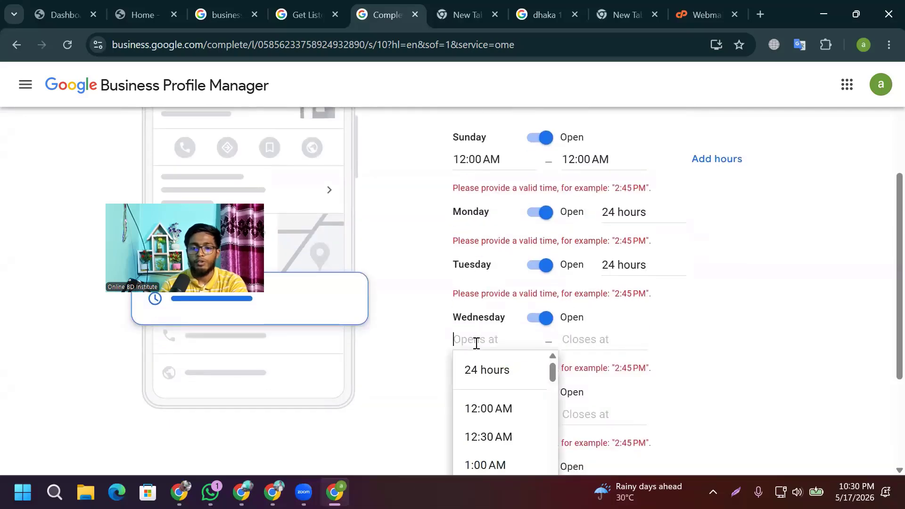
left_click(485, 365)
scroll(479, 297, "down", 3)
left_click(484, 251)
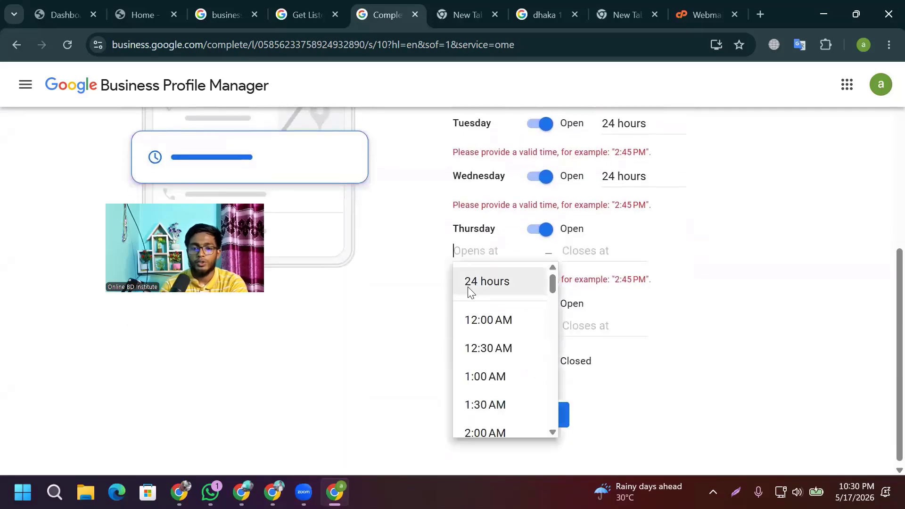
left_click(469, 286)
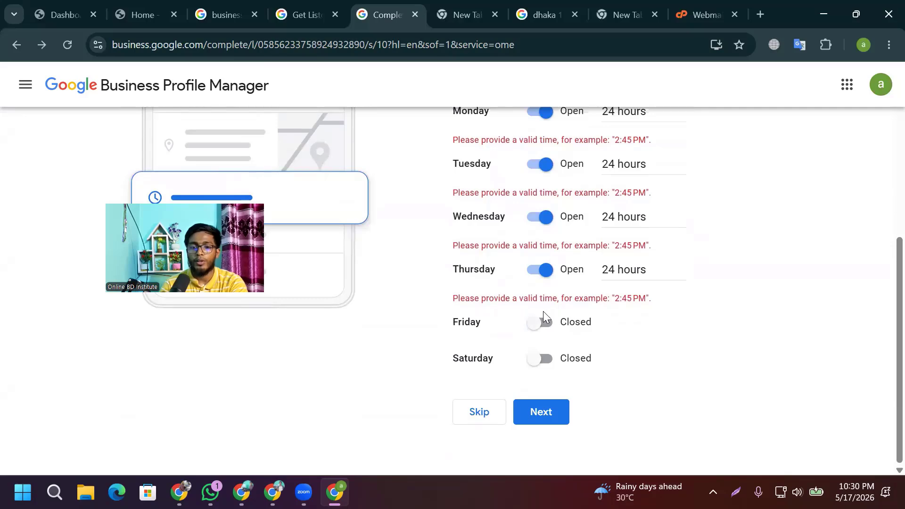
- Submit the business hours and start editing the empty business description
left_click(542, 410)
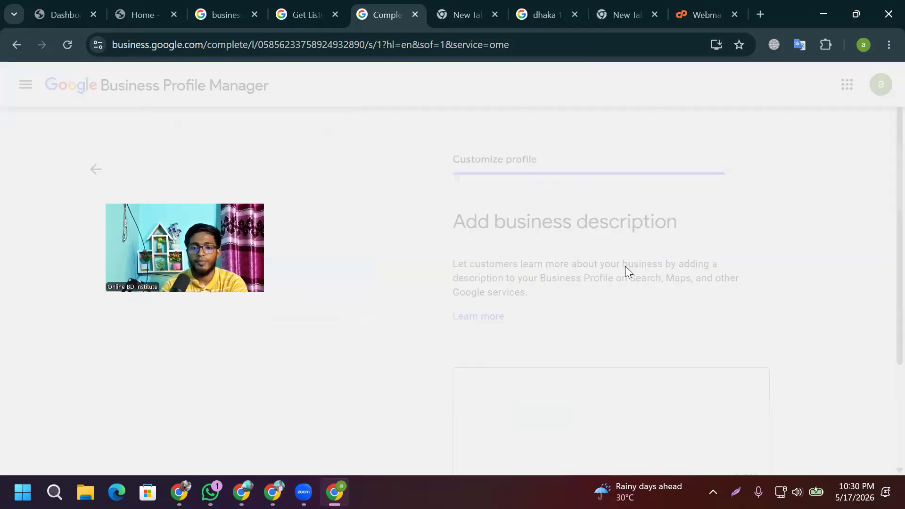
scroll(636, 260, "down", 2)
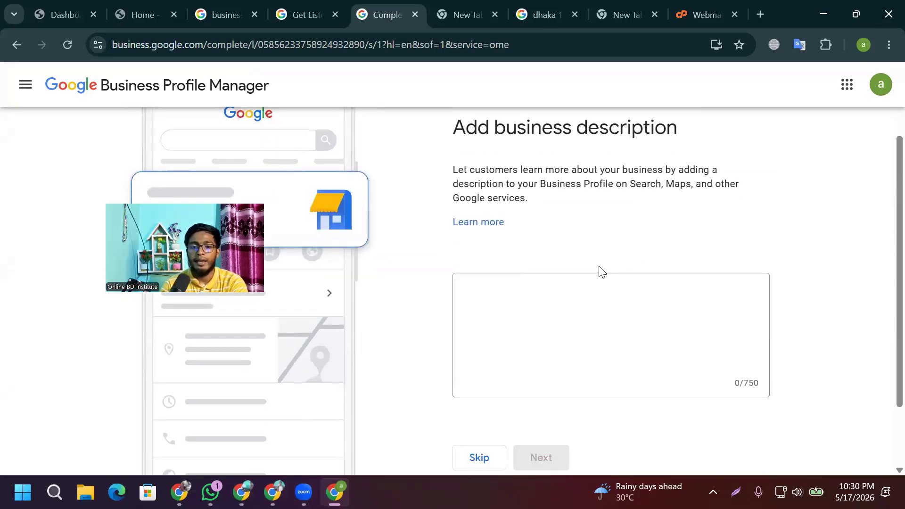
left_click(502, 298)
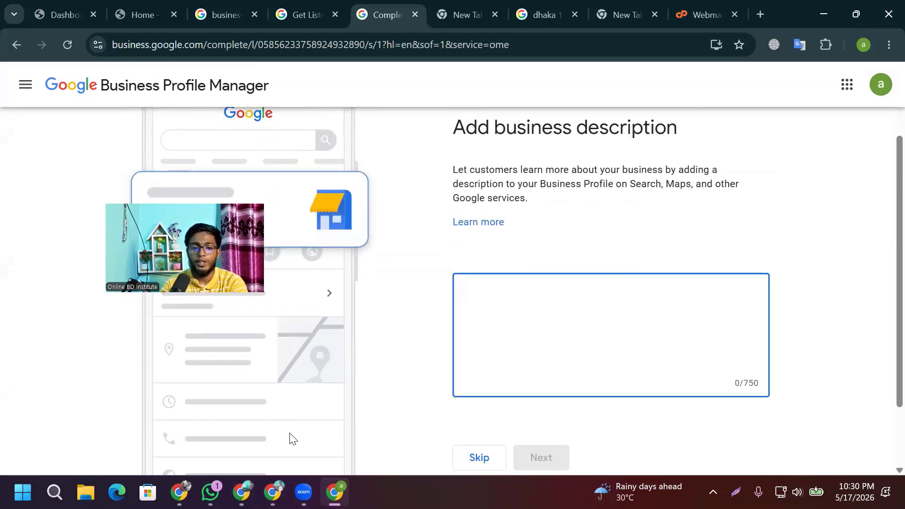
- Switch to the other Chrome window, view the Online BD Institute business profile and expand its full description
left_click(241, 492)
scroll(307, 295, "down", 3)
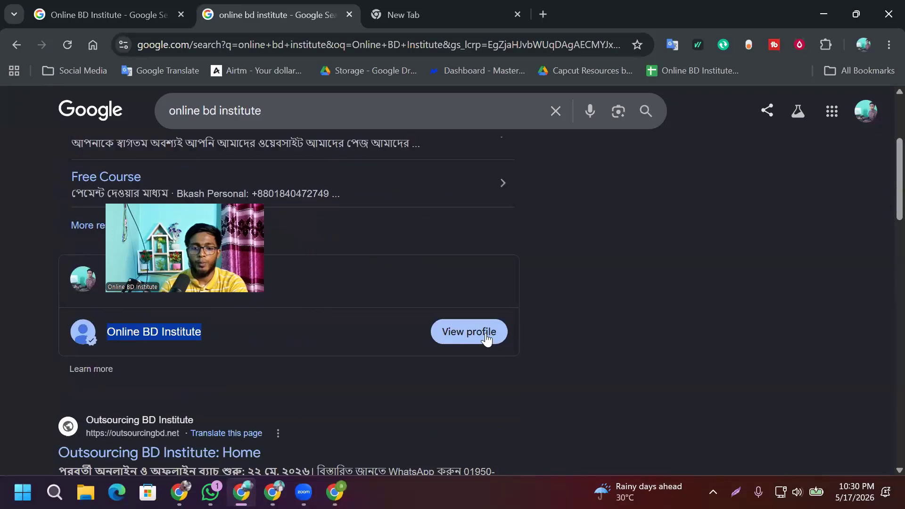
left_click(484, 333)
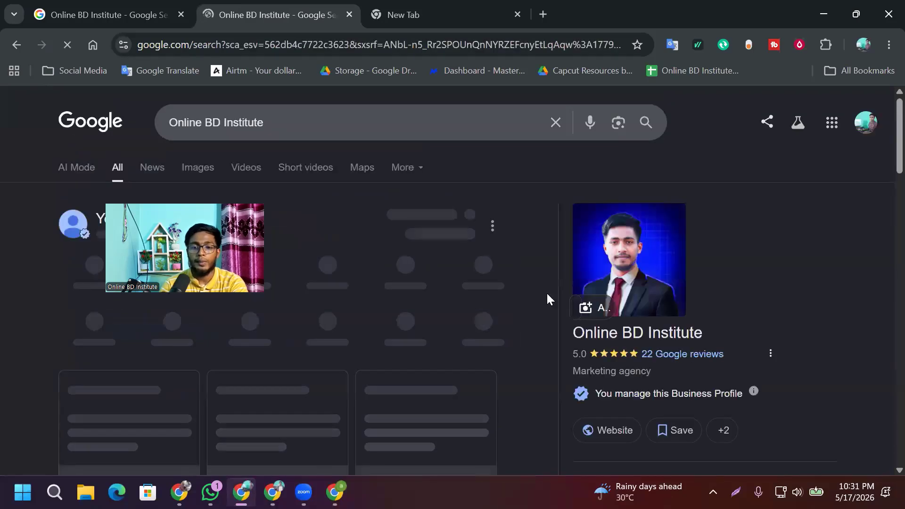
scroll(698, 268, "down", 15)
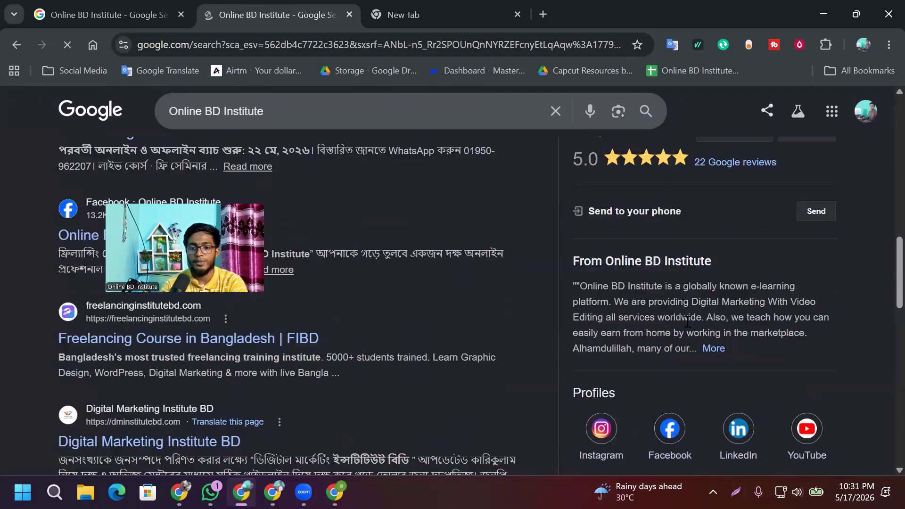
scroll(707, 315, "down", 1)
left_click(713, 323)
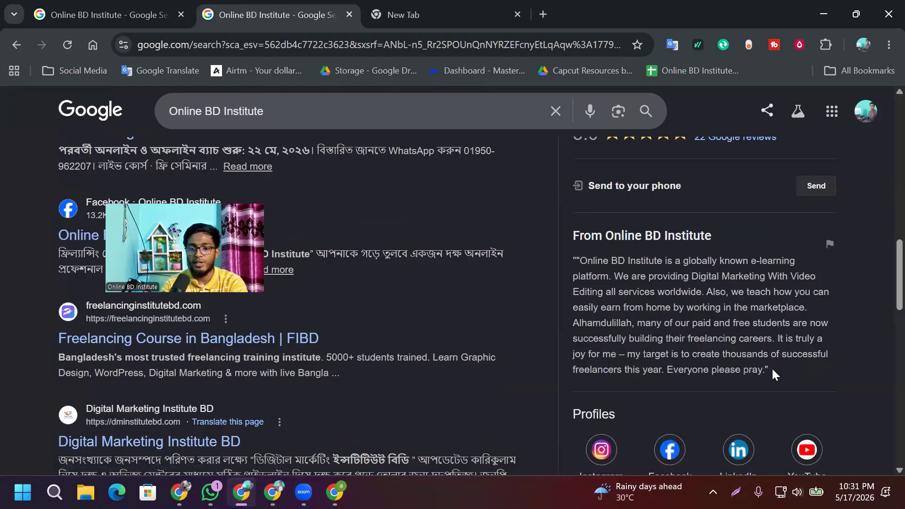
- Copy the full description text under From Online BD Institute
left_click_drag(771, 368, 565, 258)
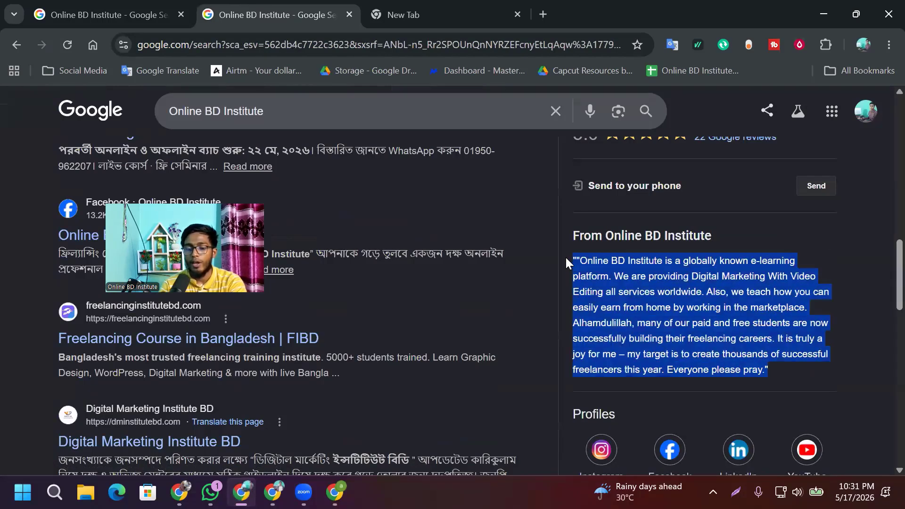
left_click(674, 263)
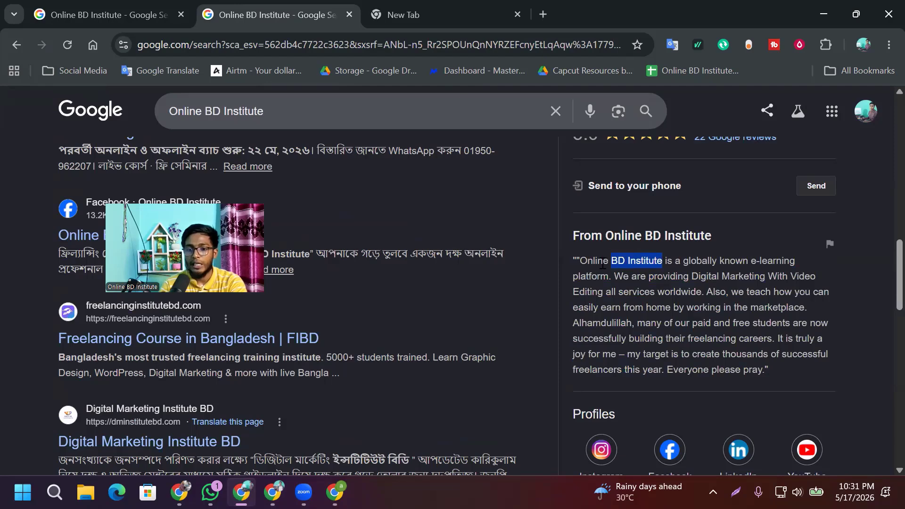
left_click_drag(770, 370, 565, 258)
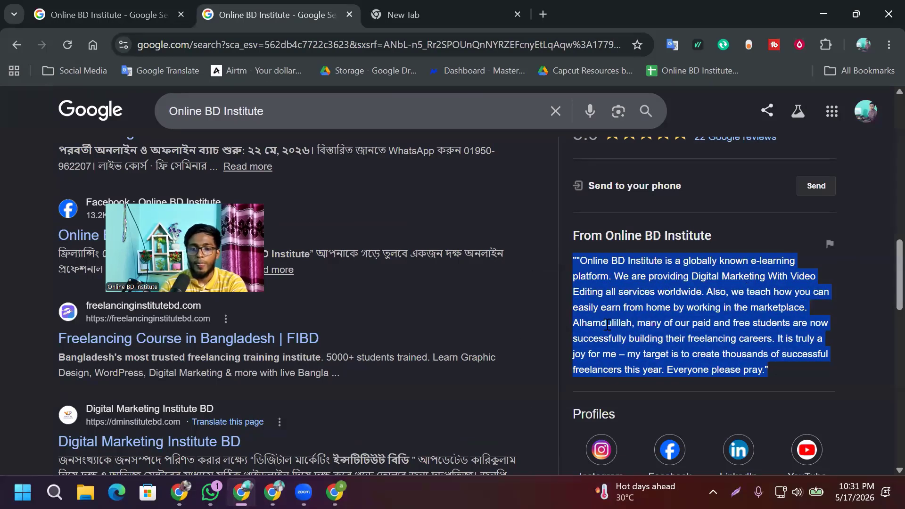
right_click(651, 312)
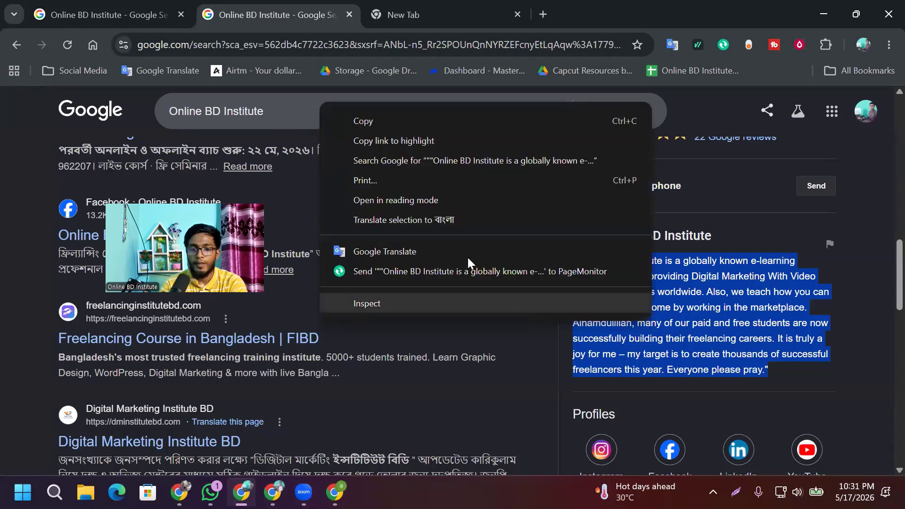
left_click(412, 131)
- Return to the Business Profile Manager window, paste the copied text as the business description and continue
left_click(335, 491)
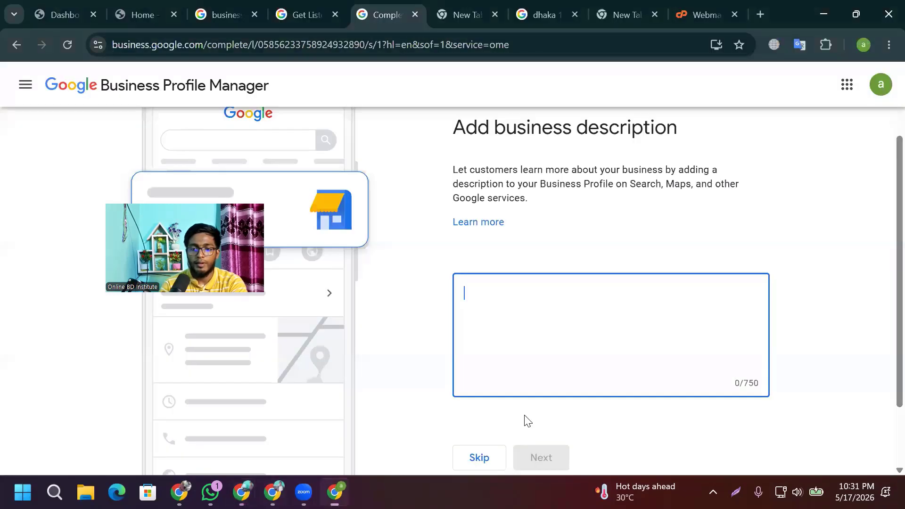
right_click(492, 316)
left_click(514, 314)
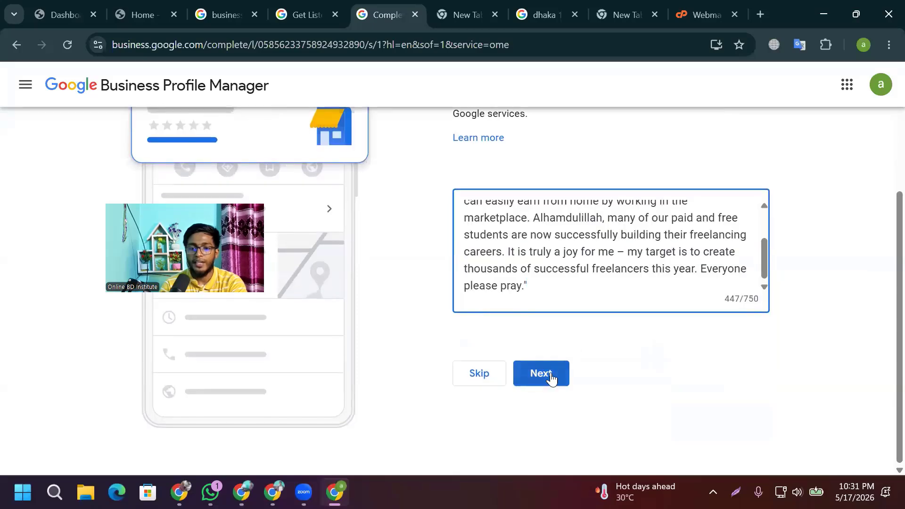
left_click(547, 376)
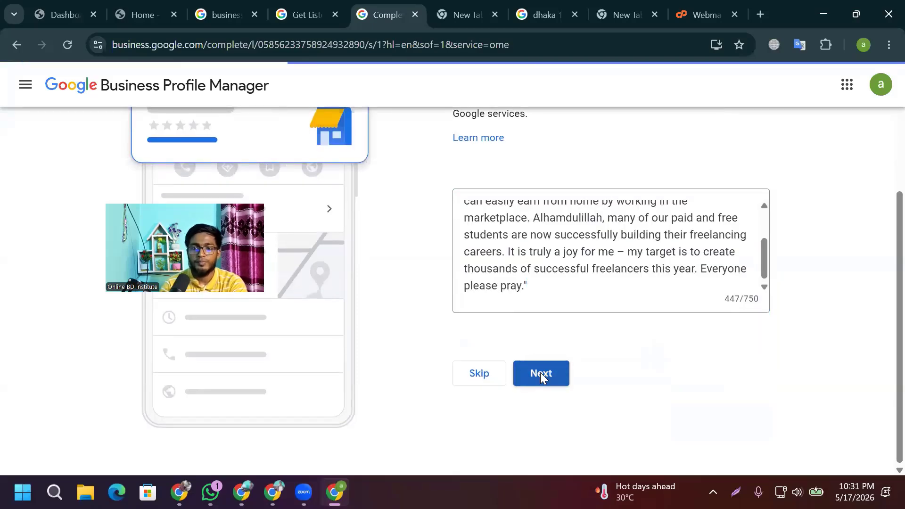
- Upload the Online BD Institute profile image from Downloads as the storefront photo and continue
scroll(643, 309, "down", 3)
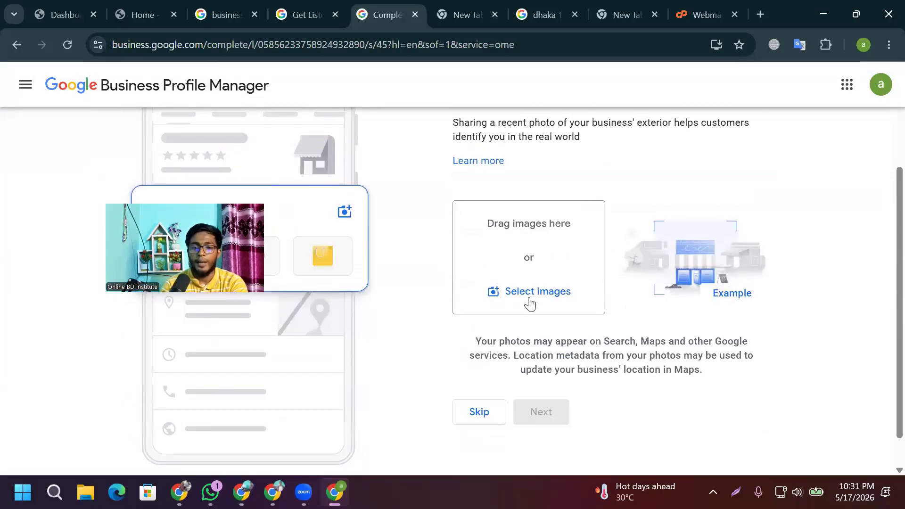
scroll(527, 297, "up", 2)
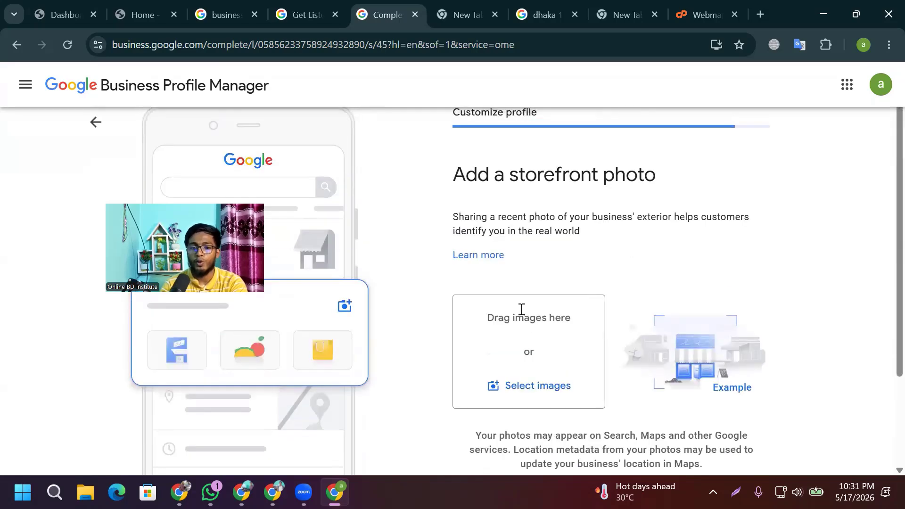
scroll(521, 309, "down", 1)
left_click(518, 335)
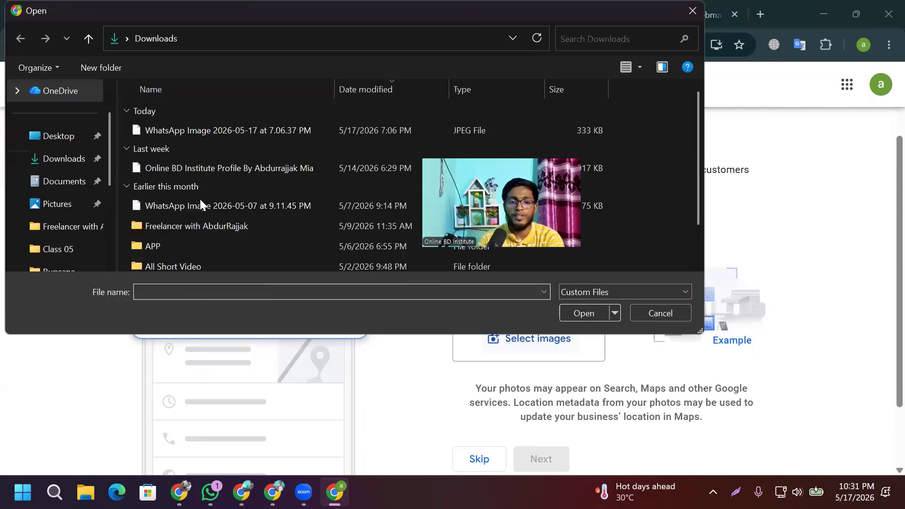
left_click(217, 168)
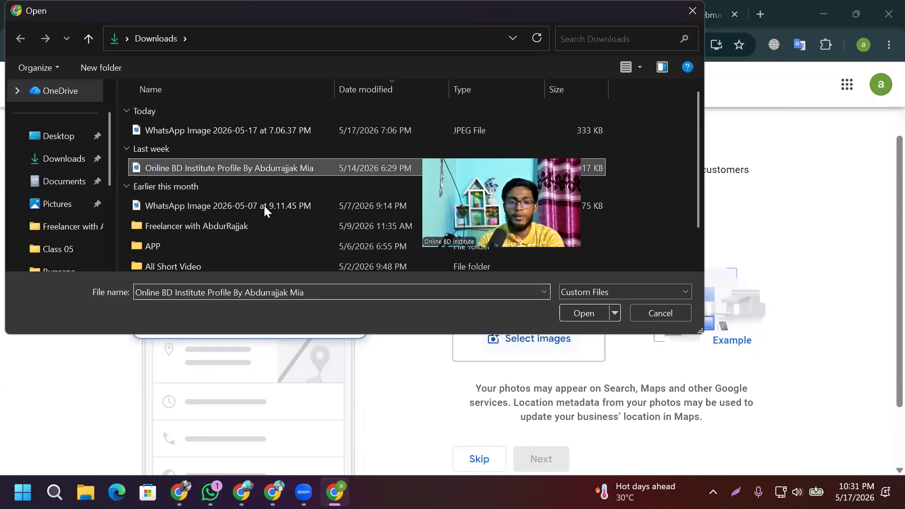
left_click(583, 313)
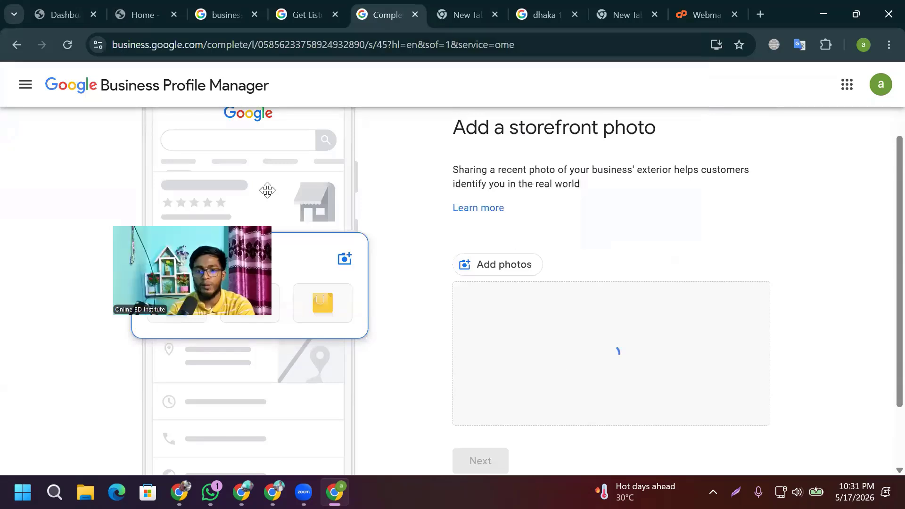
scroll(512, 231, "down", 1)
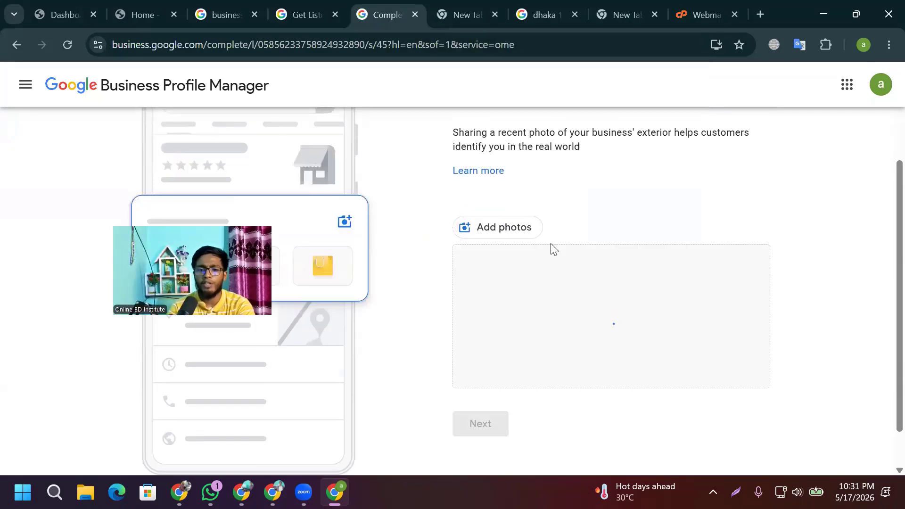
scroll(714, 292, "down", 1)
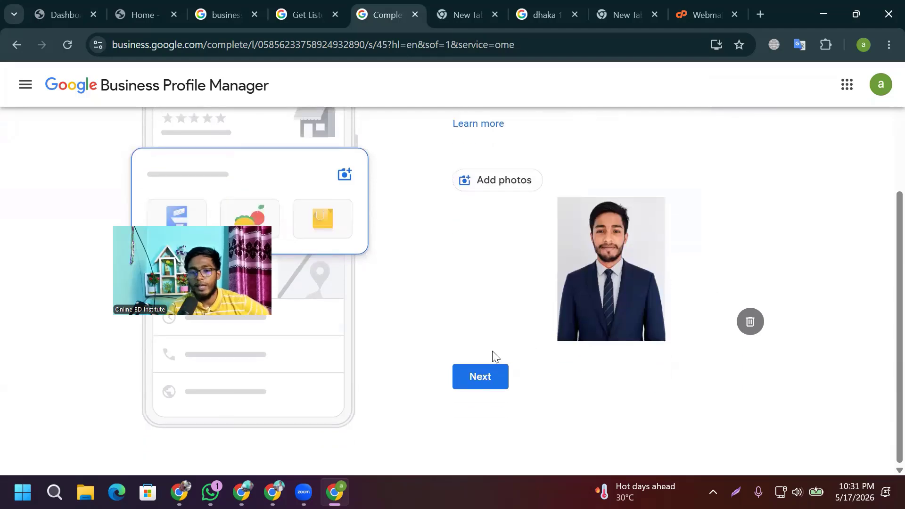
left_click(486, 377)
- Upload the Online BD Institute logo from Downloads as a photo of the business and continue
scroll(638, 333, "down", 2)
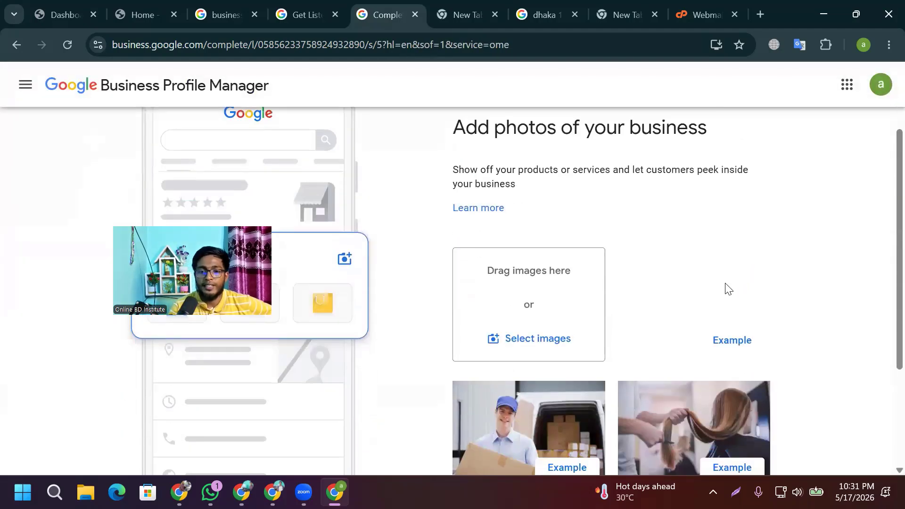
scroll(542, 301, "down", 2)
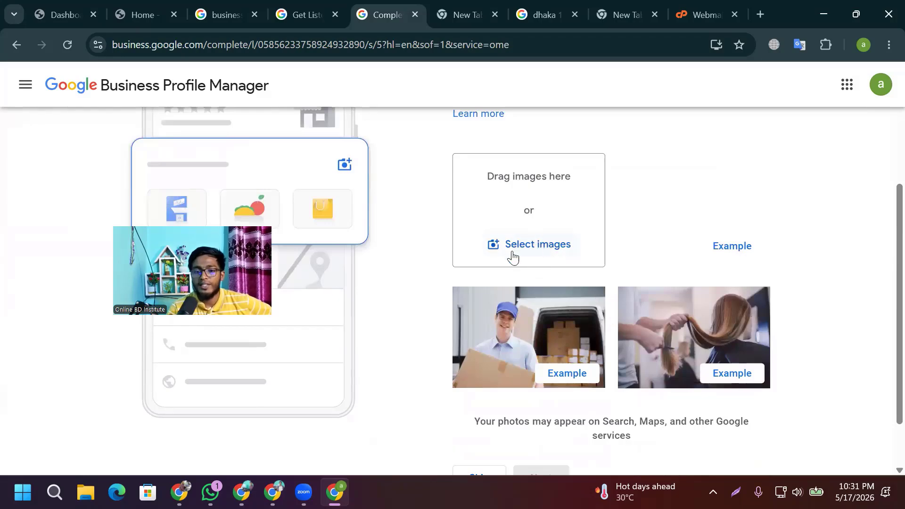
scroll(562, 285, "down", 1)
scroll(519, 323, "up", 2)
left_click(525, 274)
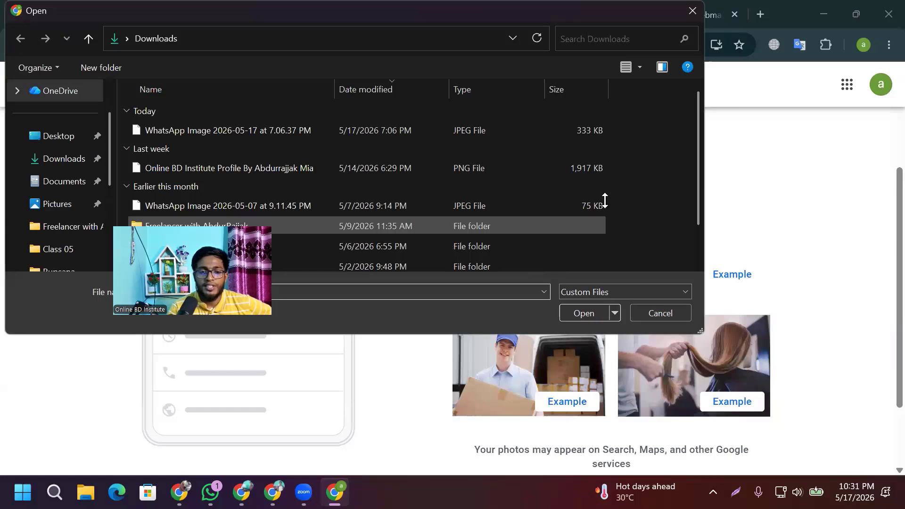
scroll(191, 235, "down", 3)
double_click(187, 253)
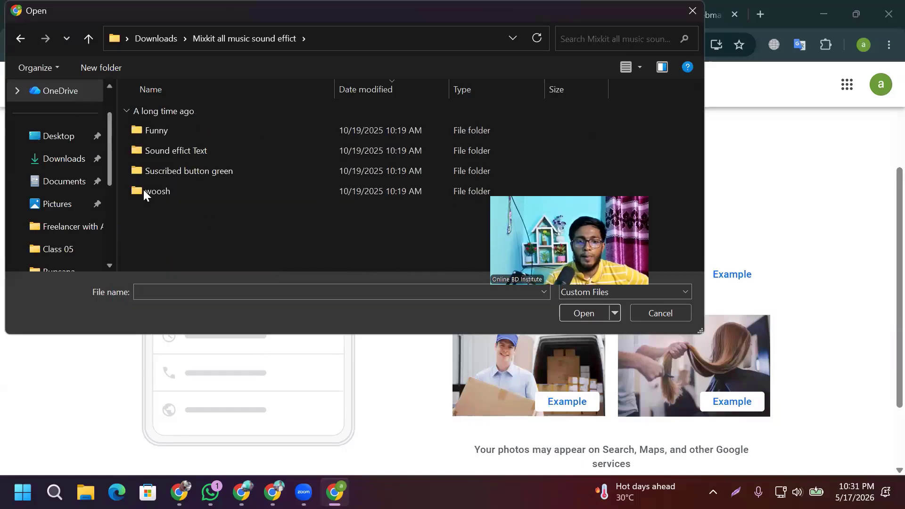
left_click(20, 38)
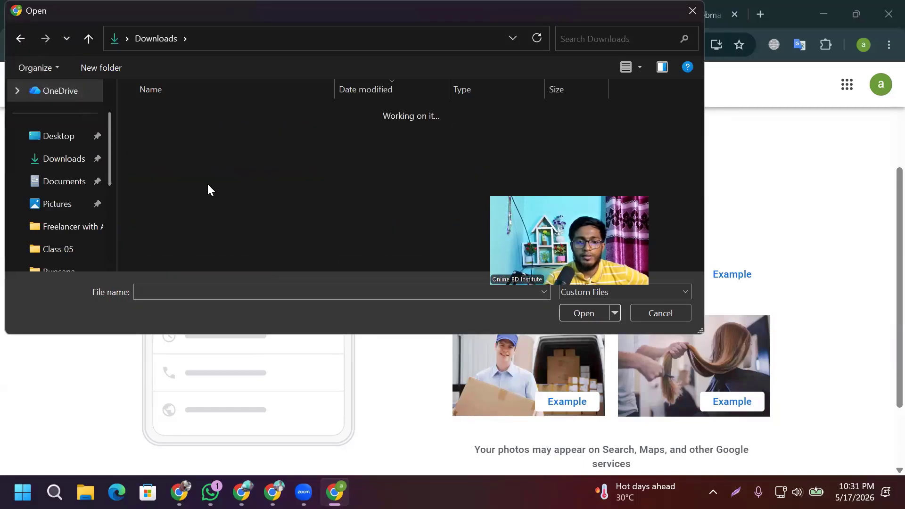
double_click(207, 184)
left_click(221, 188)
left_click(588, 316)
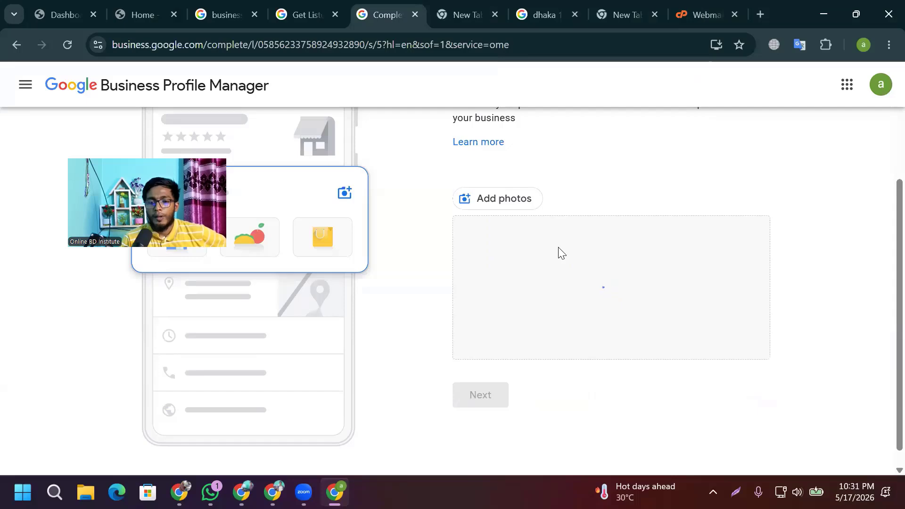
scroll(814, 262, "down", 1)
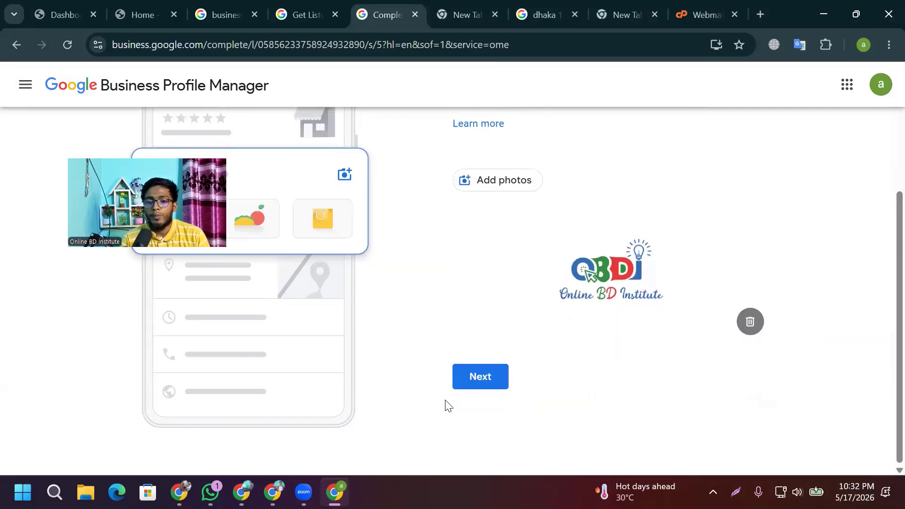
left_click(473, 381)
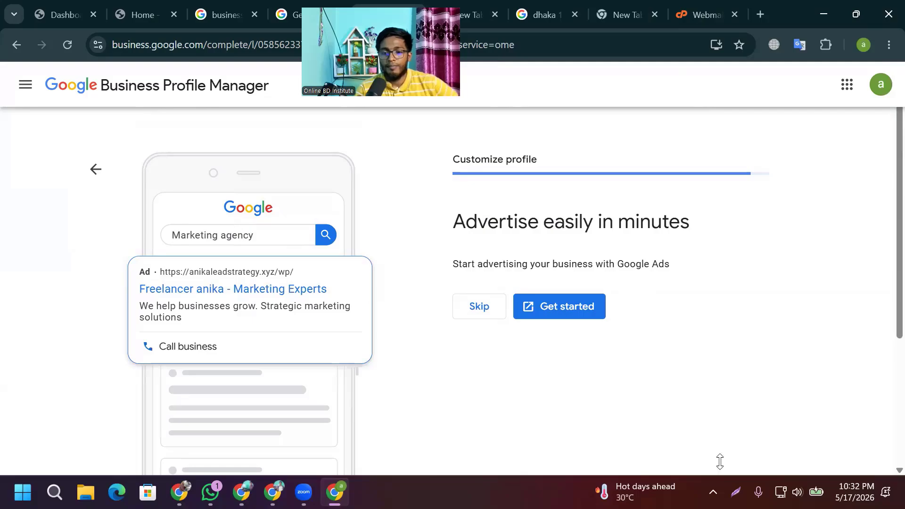
- Capture the advertising page, outline the ad preview's details and the Customize profile section with red rectangles, and discard the capture
left_click(735, 492)
left_click_drag(8, 109, 778, 497)
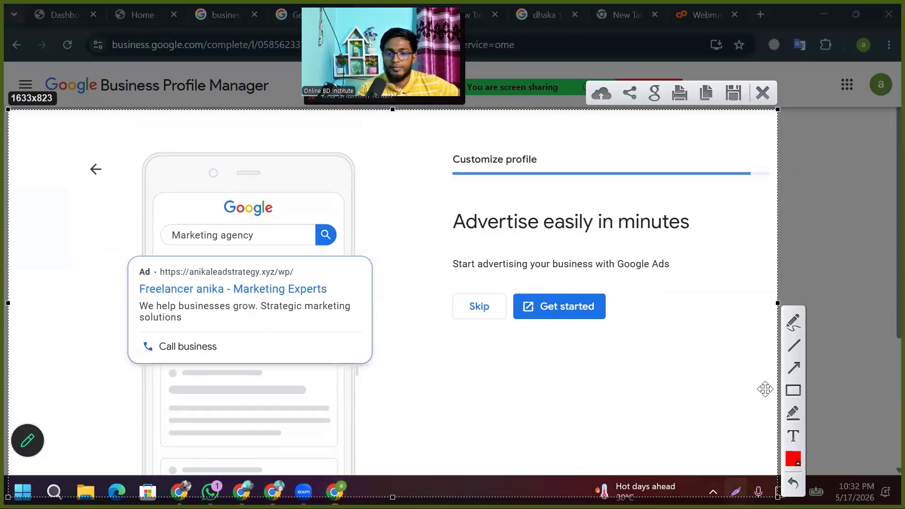
left_click_drag(163, 223, 183, 241)
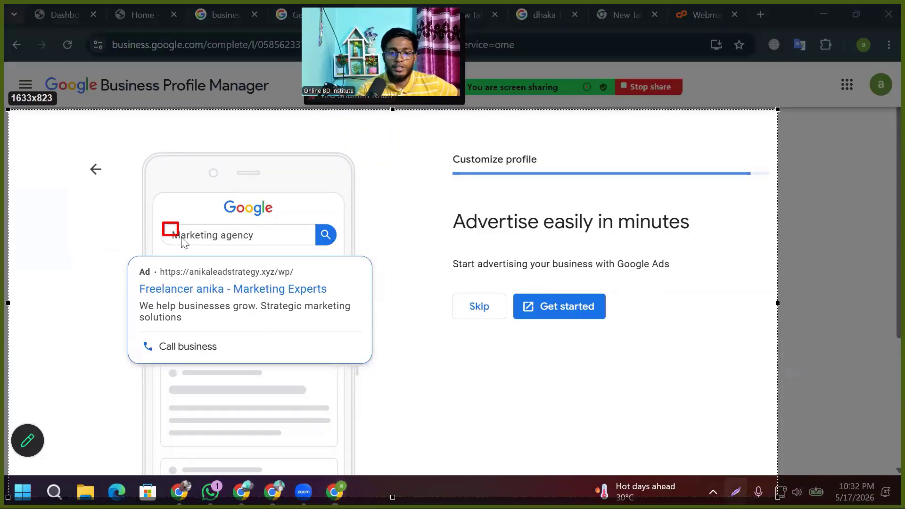
left_click_drag(264, 241, 269, 241)
left_click_drag(156, 269, 192, 280)
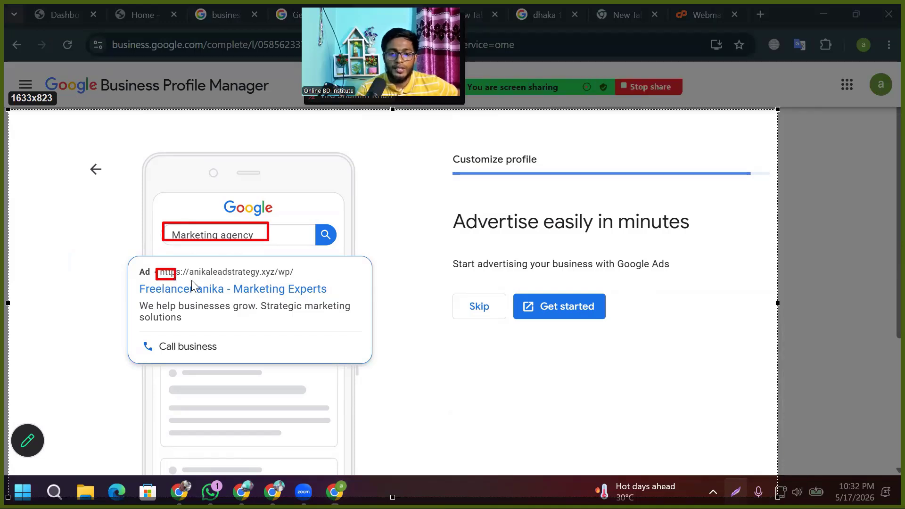
left_click_drag(301, 281, 301, 281)
left_click_drag(139, 283, 186, 295)
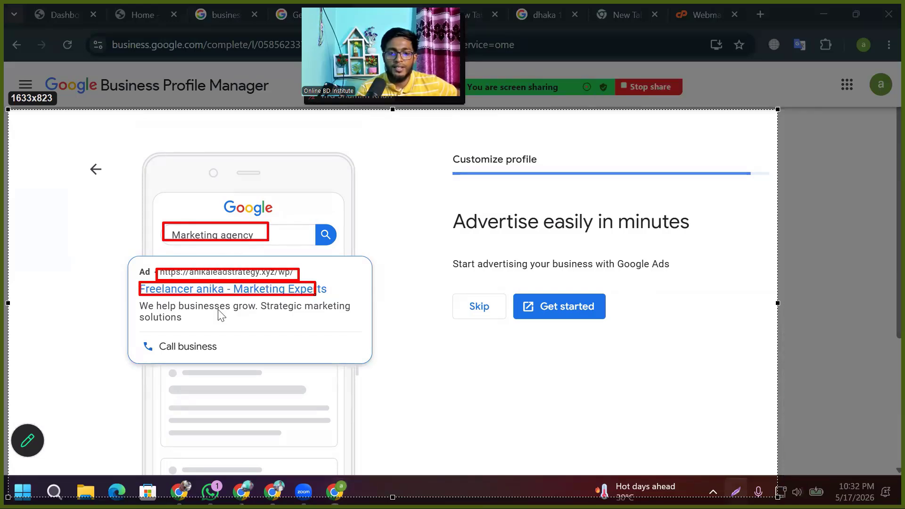
left_click_drag(314, 295, 302, 295)
left_click_drag(135, 301, 335, 320)
left_click_drag(142, 334, 208, 356)
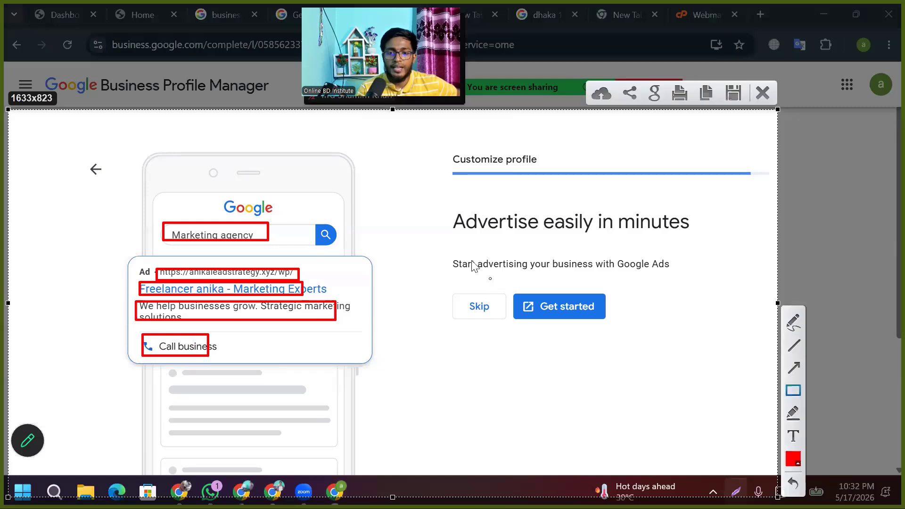
mouse_move(413, 146)
left_mouse_down()
mouse_move(454, 197)
mouse_move(648, 380)
mouse_move(753, 442)
left_mouse_up()
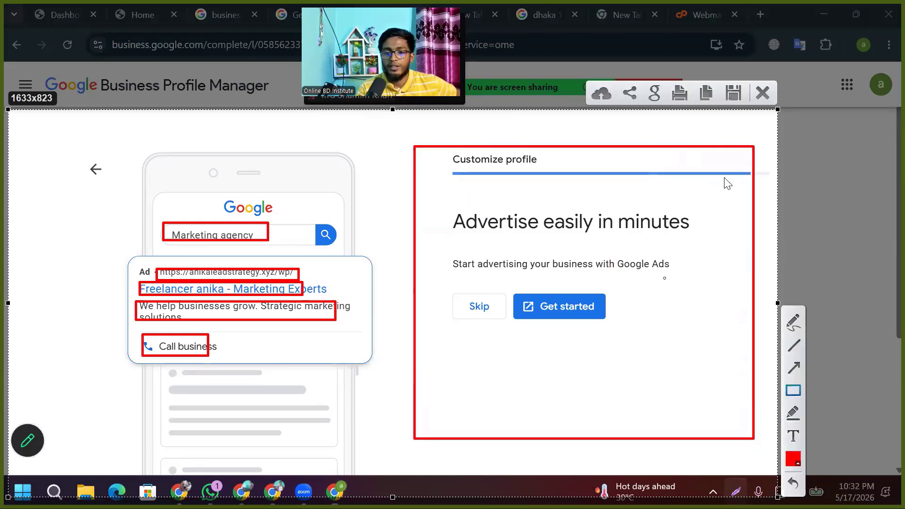
left_click(762, 94)
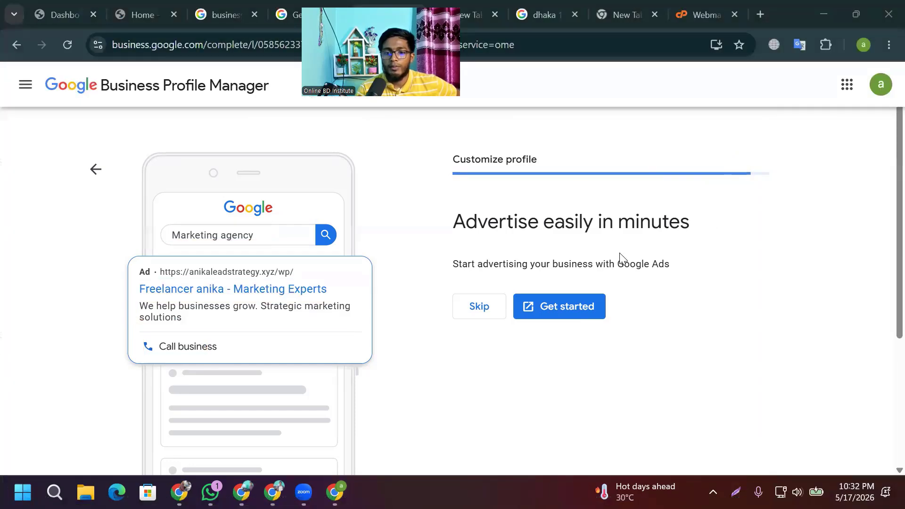
- Skip the Google Ads and Google Workspace offers and finish customizing the profile
left_click(485, 308)
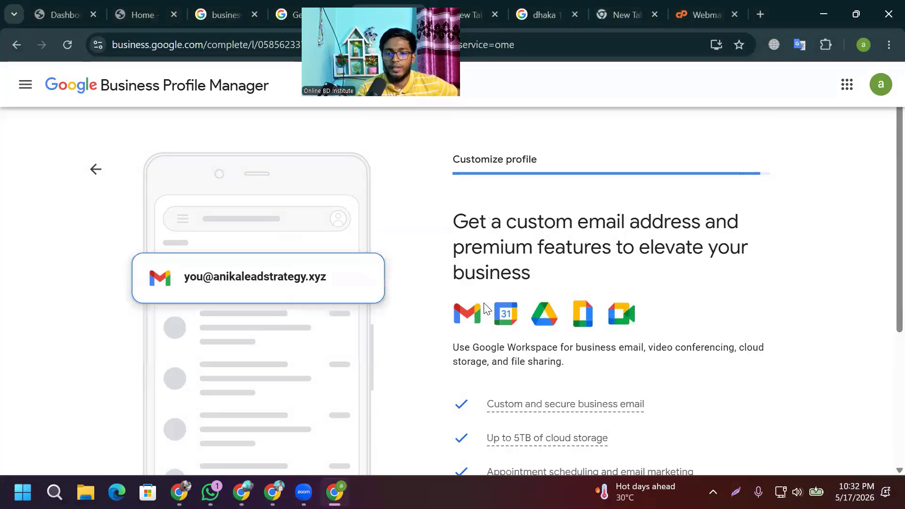
scroll(486, 308, "down", 4)
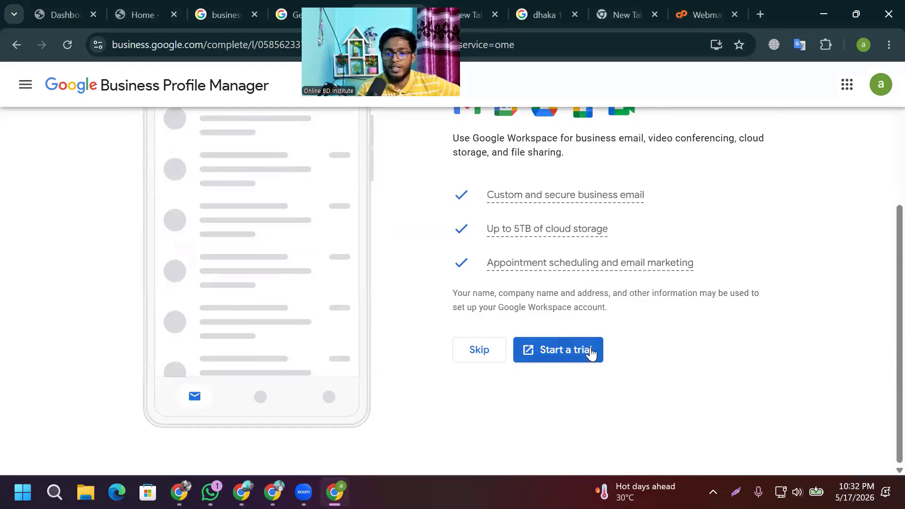
left_click(482, 351)
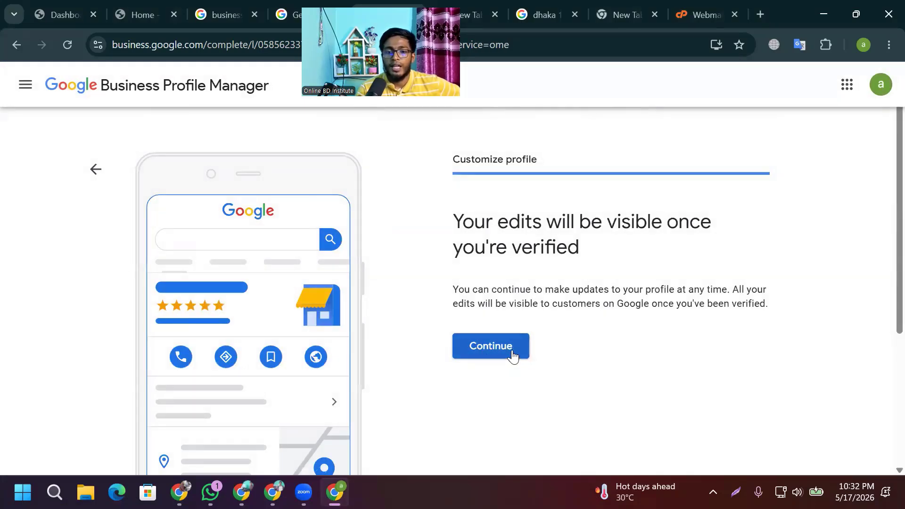
left_click(512, 343)
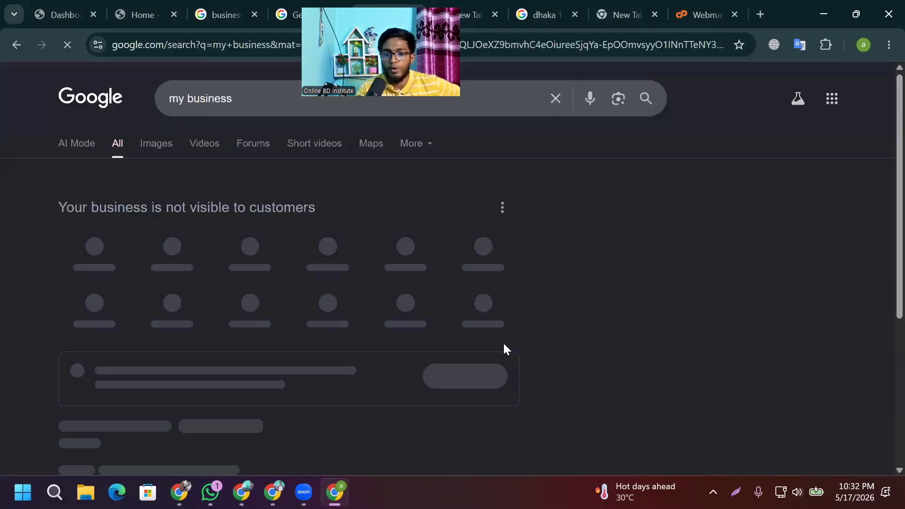
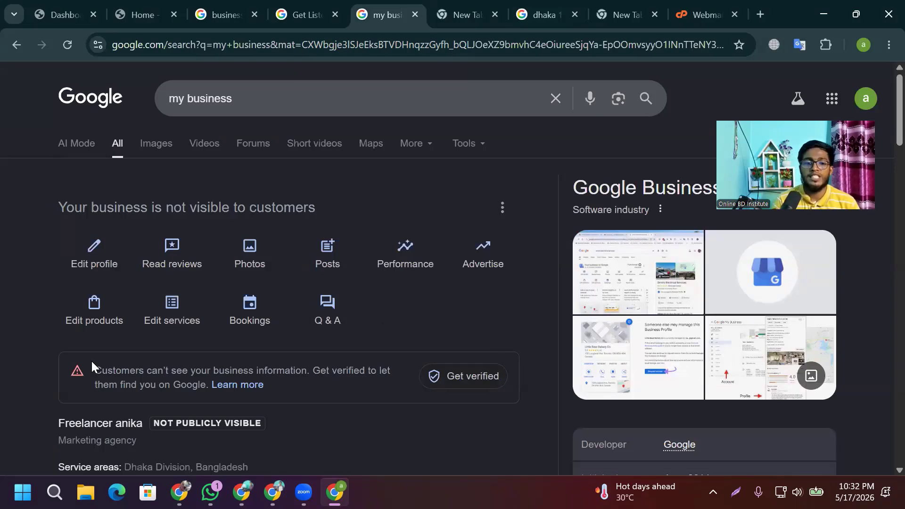
- Examine the new business profile's management options, verification notice, service areas, hours and website on the search page
scroll(302, 380, "down", 4)
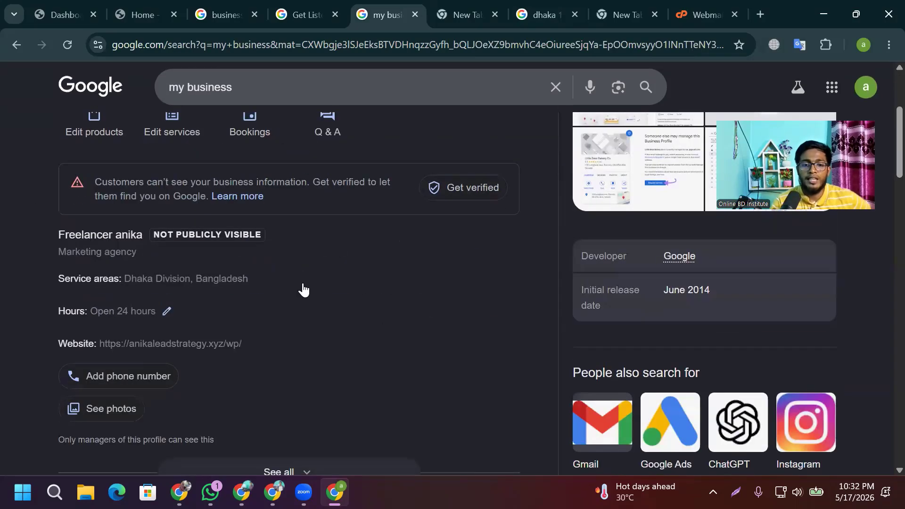
scroll(283, 278, "down", 4)
scroll(584, 259, "up", 6)
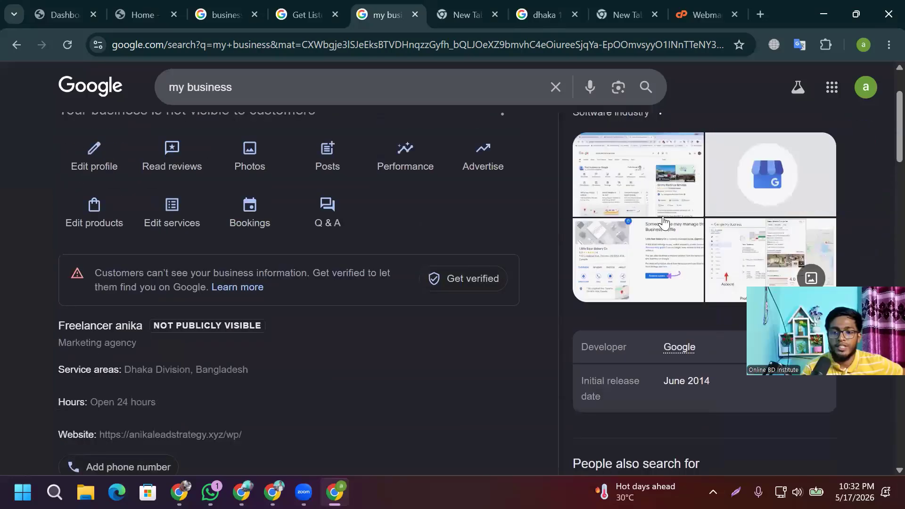
scroll(713, 185, "up", 2)
scroll(252, 304, "down", 5)
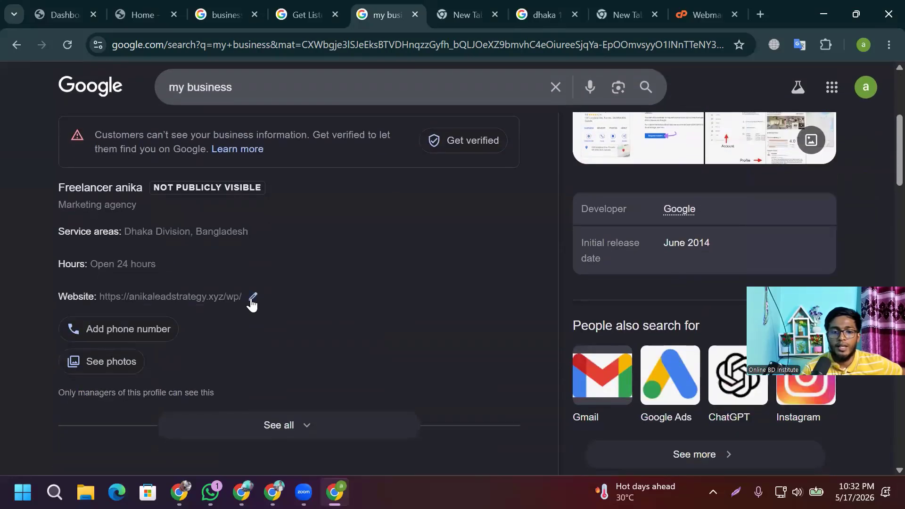
scroll(248, 301, "up", 2)
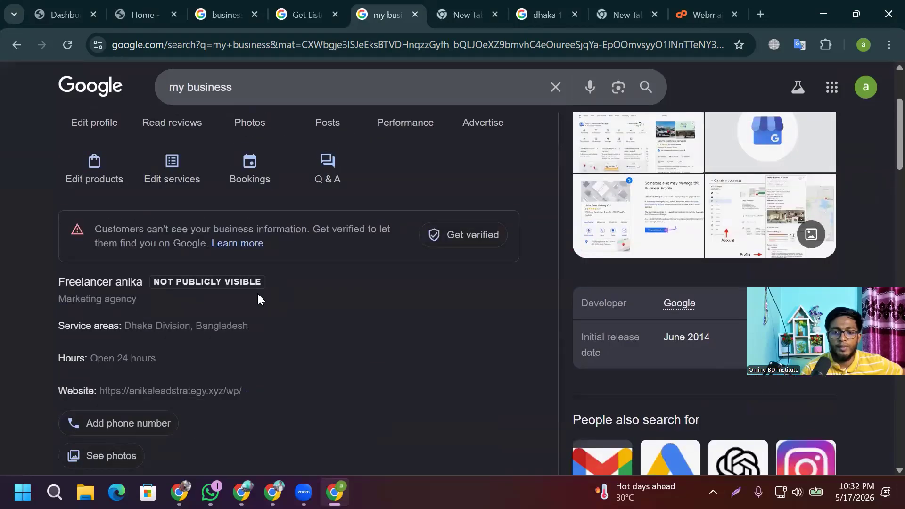
scroll(259, 299, "down", 1)
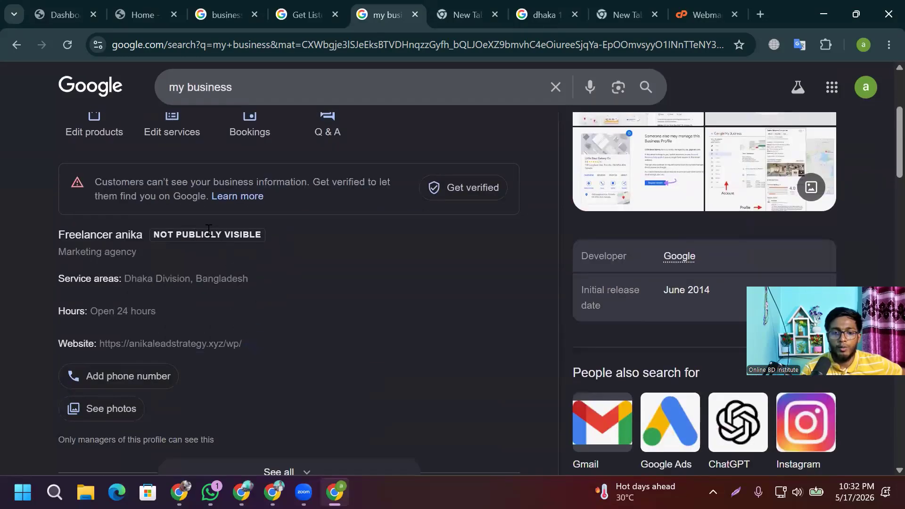
scroll(397, 247, "up", 2)
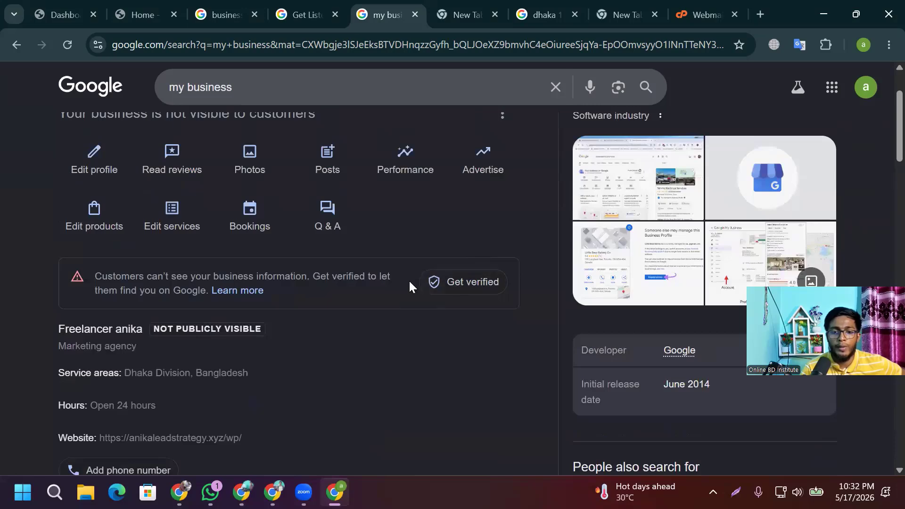
scroll(406, 278, "down", 2)
scroll(404, 283, "up", 3)
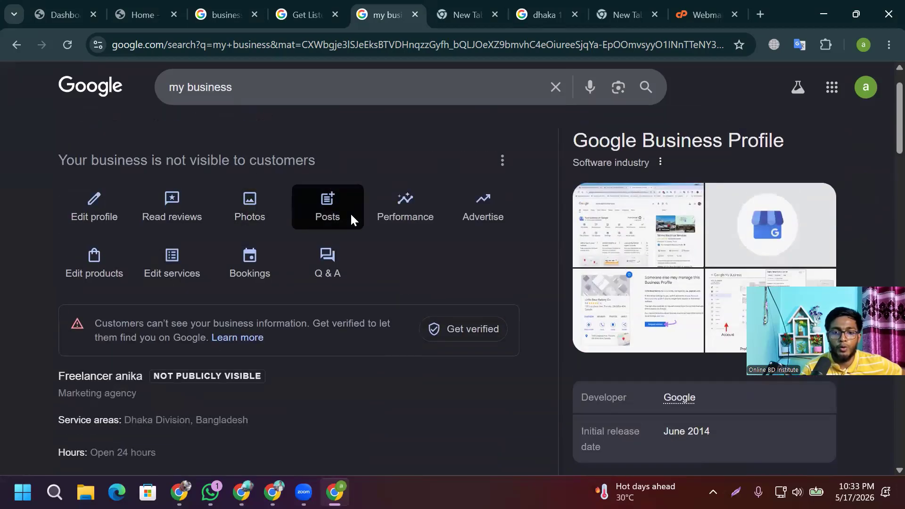
- Open the new profile's business information and examine its name, category, description, contact, location, opening hours and additional attributes
left_click(98, 214)
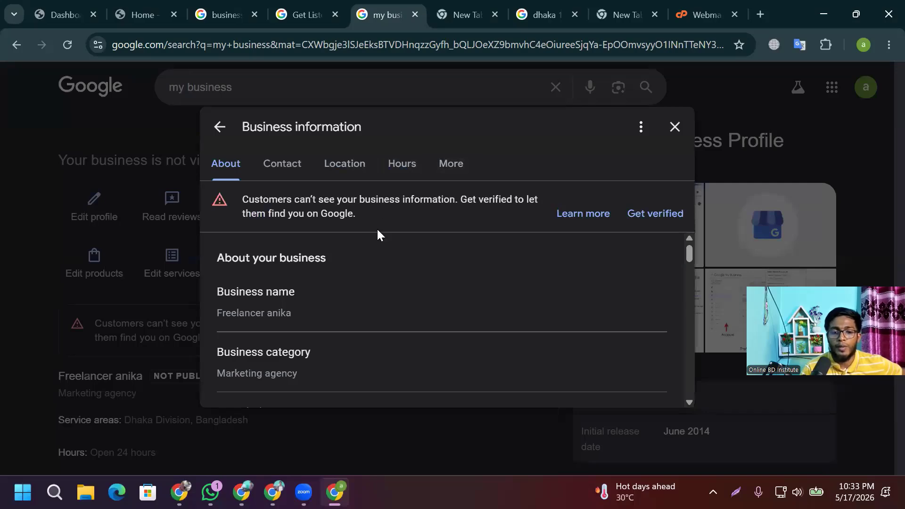
scroll(327, 283, "down", 1)
scroll(309, 252, "up", 1)
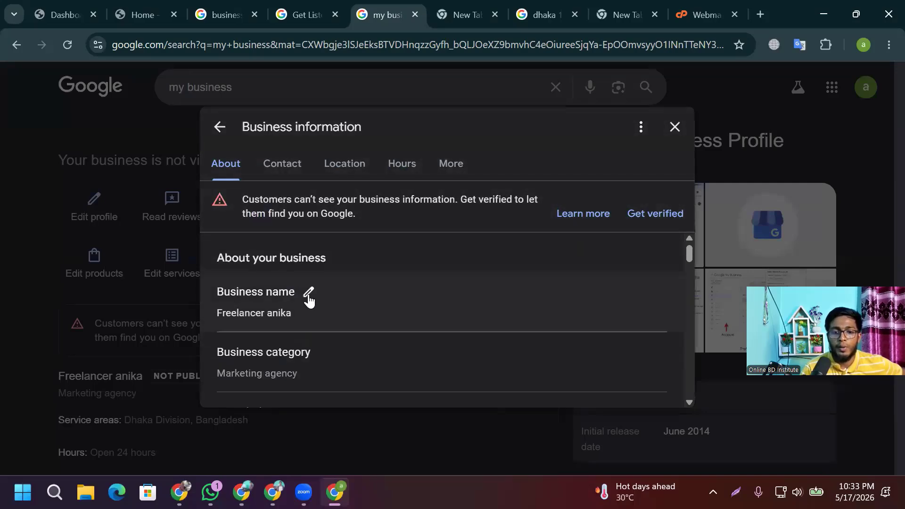
scroll(309, 300, "down", 3)
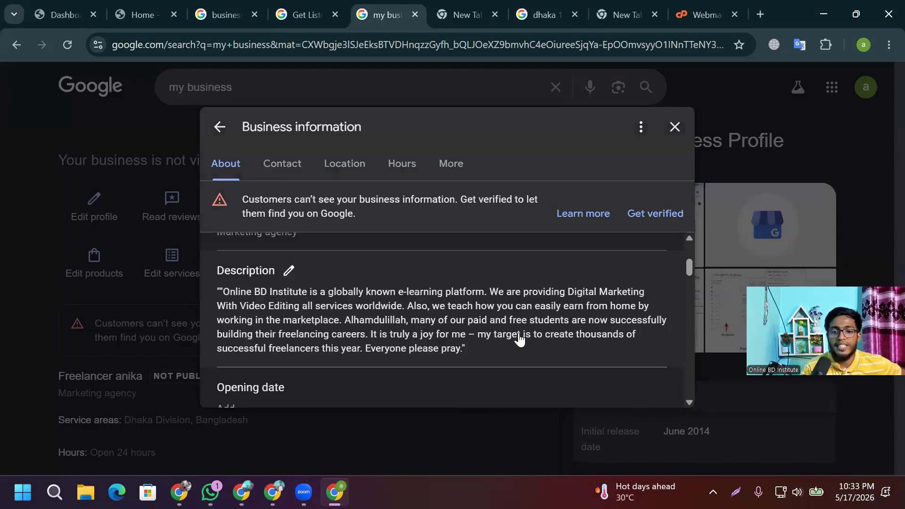
scroll(485, 347, "down", 3)
scroll(303, 349, "down", 1)
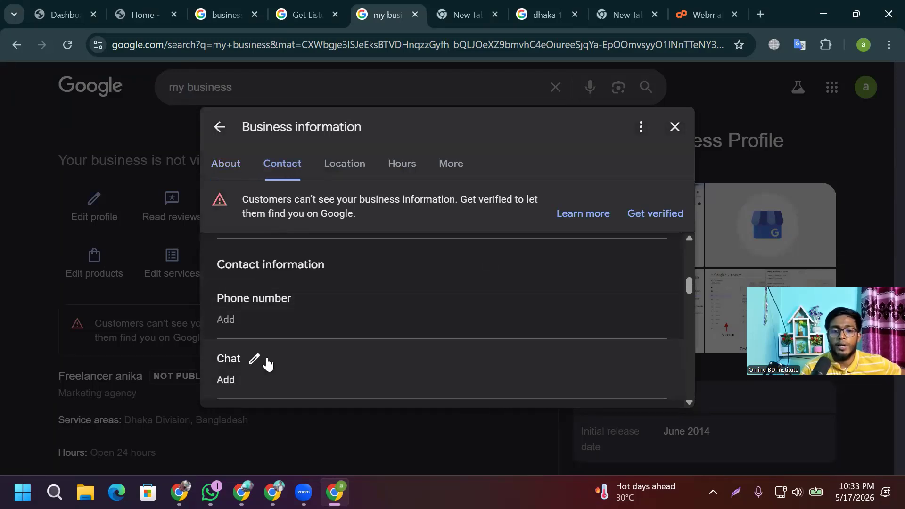
scroll(313, 344, "up", 5)
left_click(335, 168)
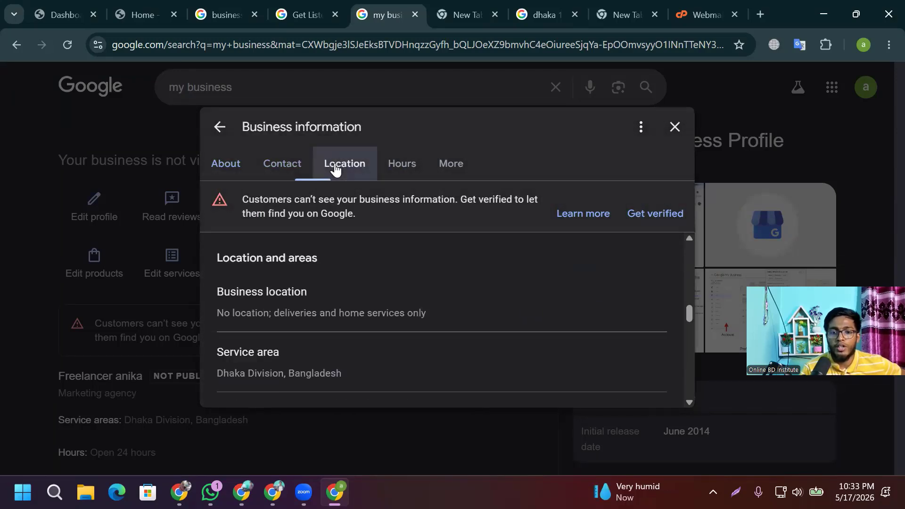
scroll(359, 251, "down", 8)
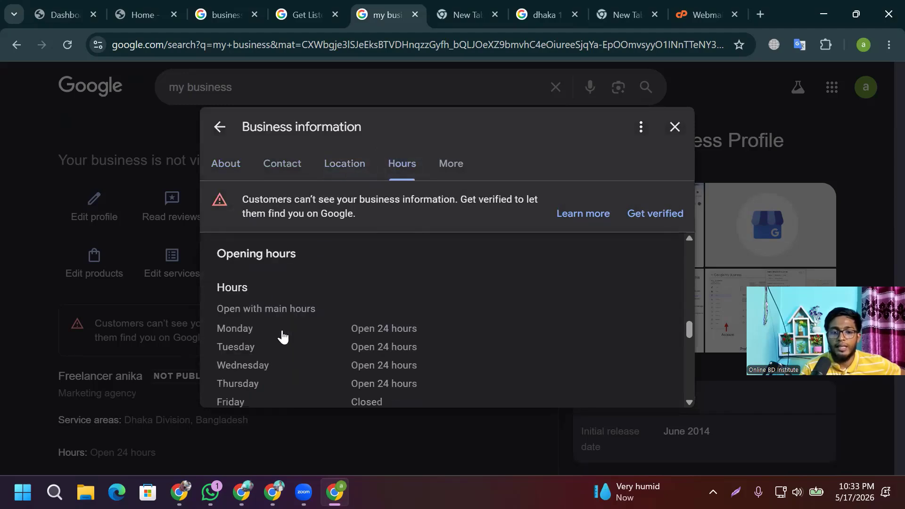
scroll(380, 325, "down", 10)
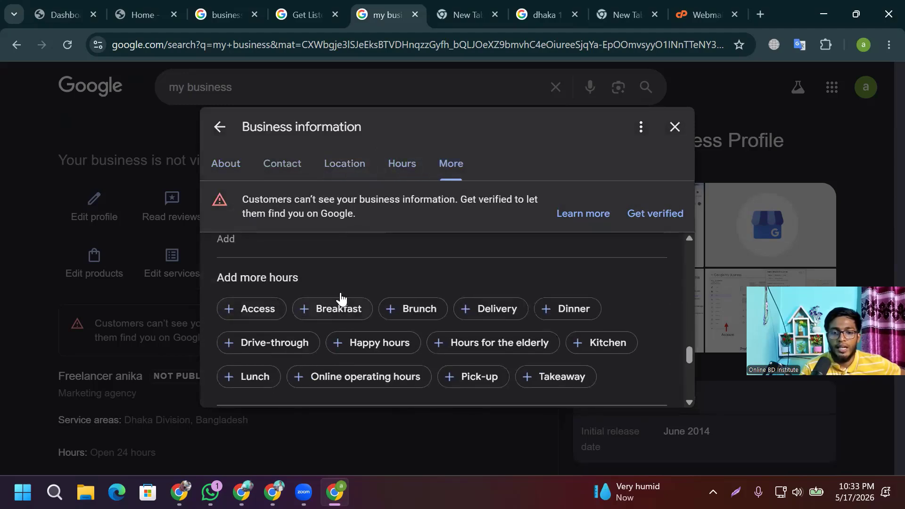
scroll(353, 335, "down", 3)
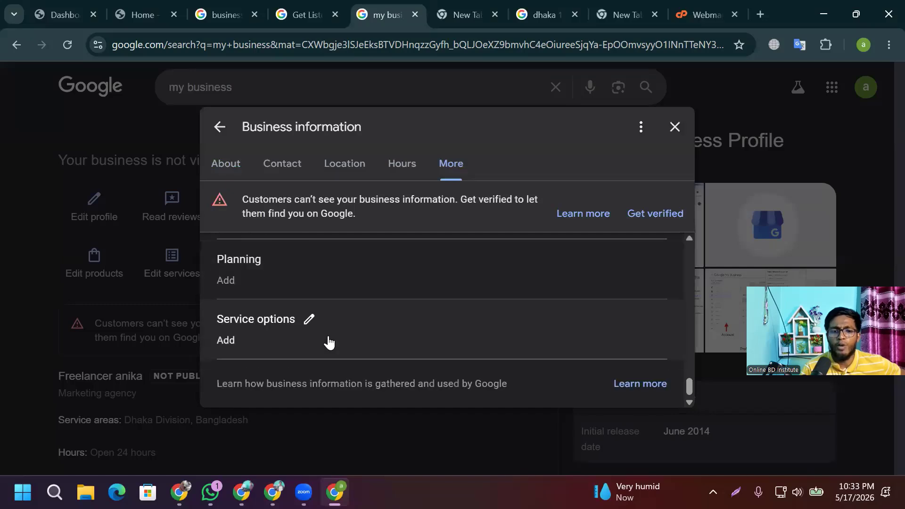
- Review the Location, Hours and More sections of the business information again, and return to the profile overview
scroll(258, 348, "up", 10)
left_click(345, 168)
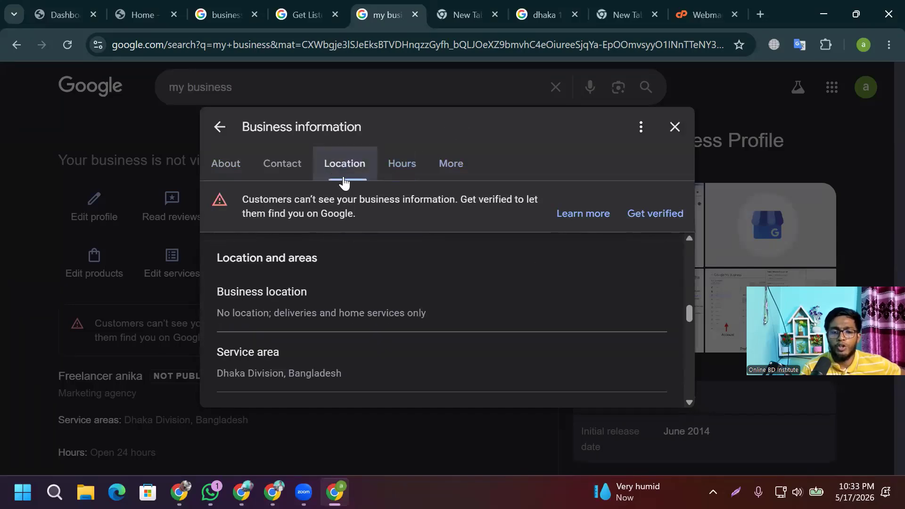
scroll(292, 316, "down", 1)
scroll(270, 319, "down", 2)
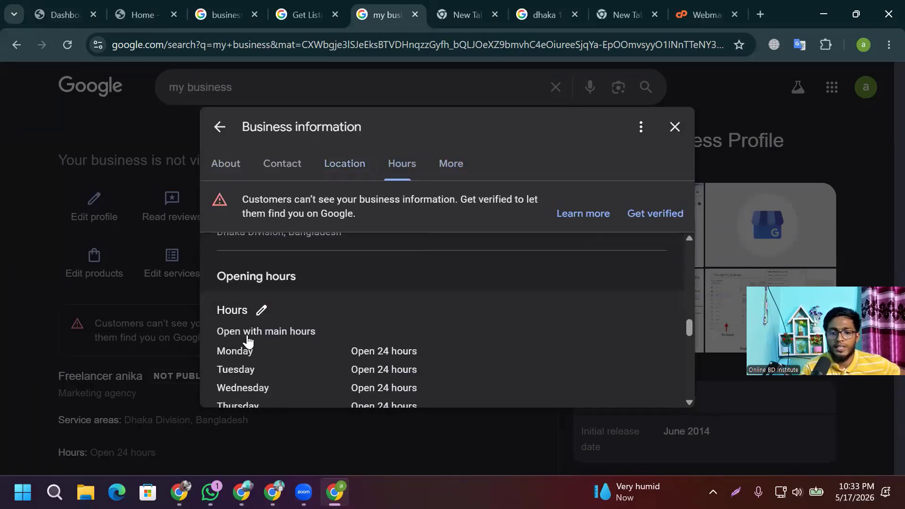
scroll(348, 331, "up", 3)
left_click(452, 168)
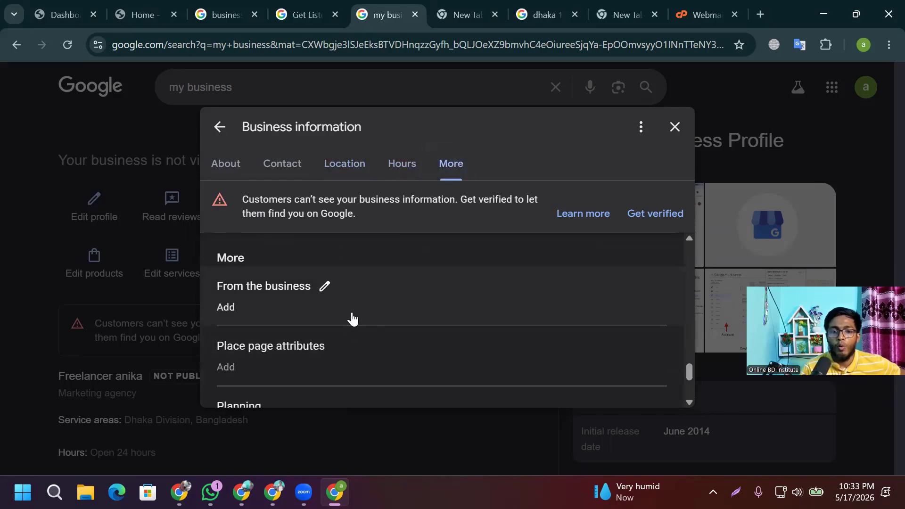
left_click(222, 128)
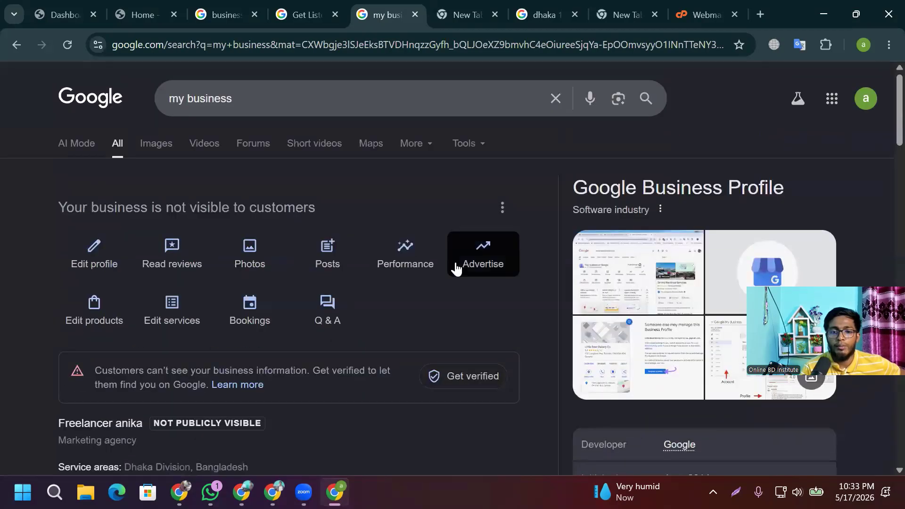
- Go from the new profile's reviews to verification, examine the address form's required fields, and leave it without entering an address
left_click(179, 255)
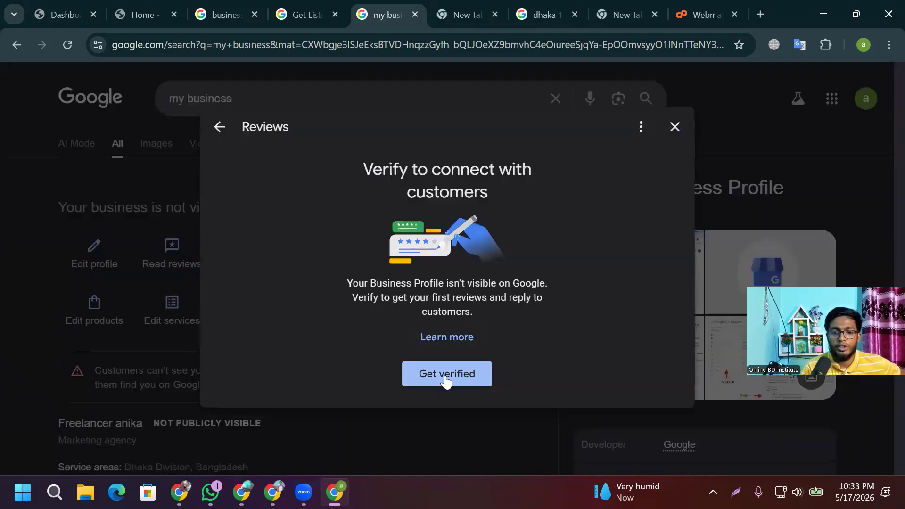
left_click(446, 377)
scroll(537, 281, "down", 4)
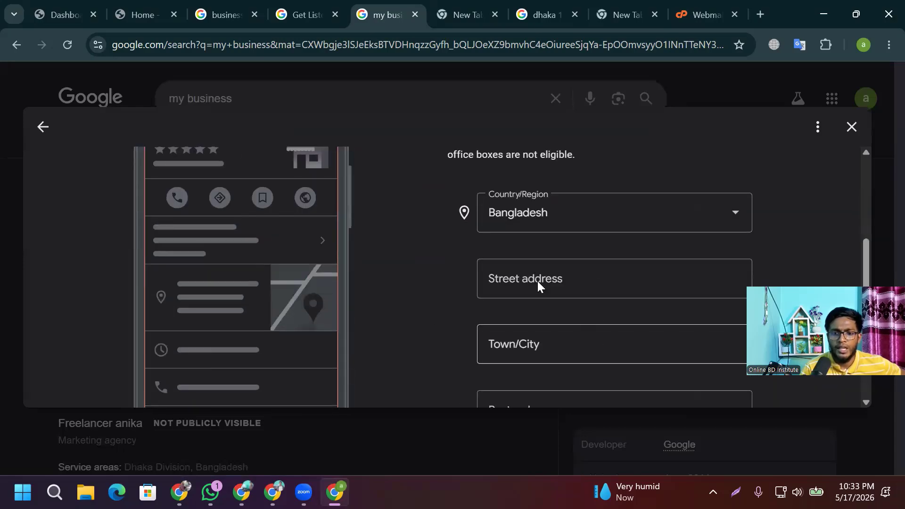
scroll(537, 281, "down", 3)
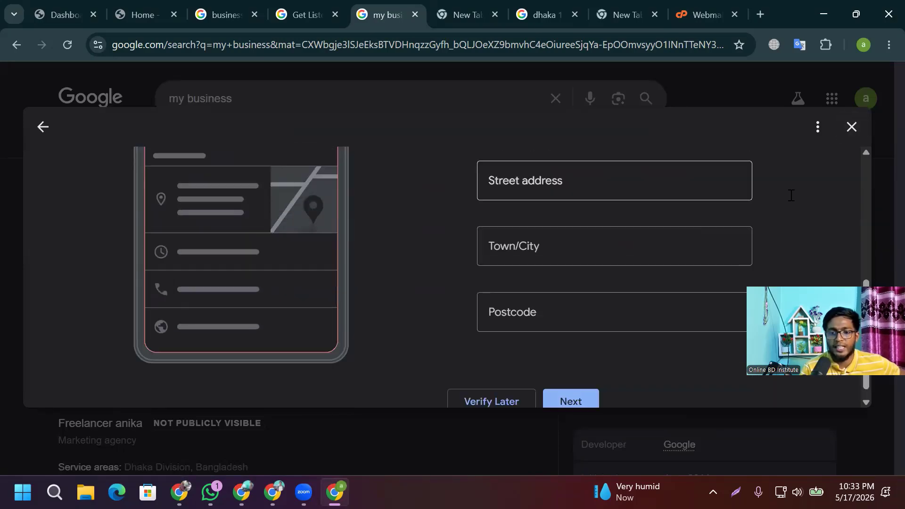
scroll(864, 177, "up", 3)
left_click(852, 128)
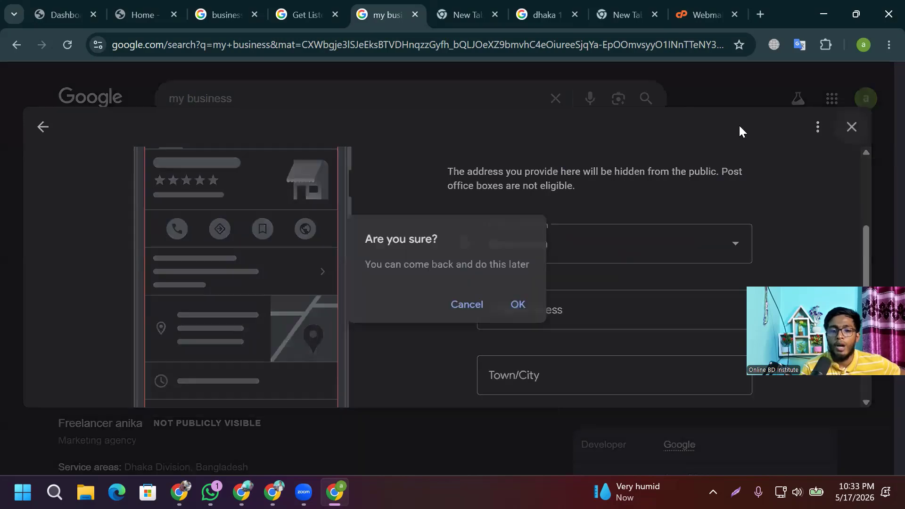
left_click(518, 304)
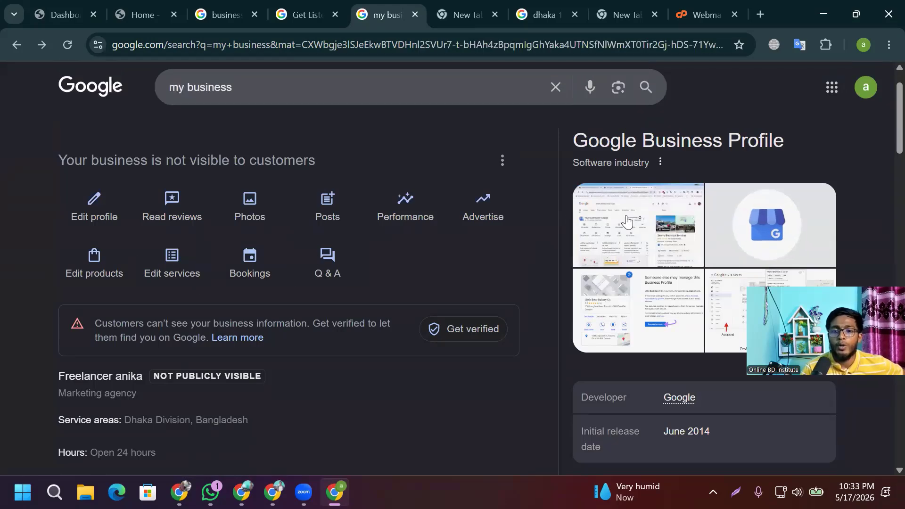
key("ctrl+l")
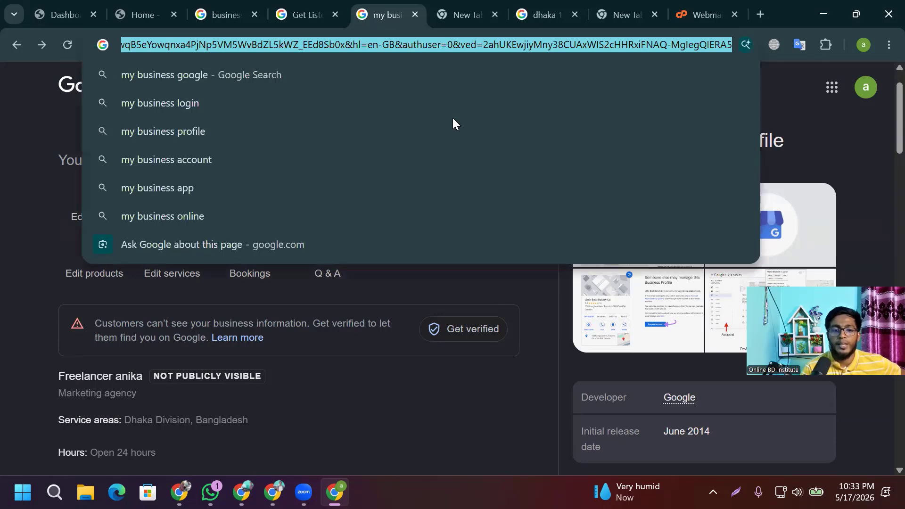
key("Escape")
scroll(278, 200, "down", 4)
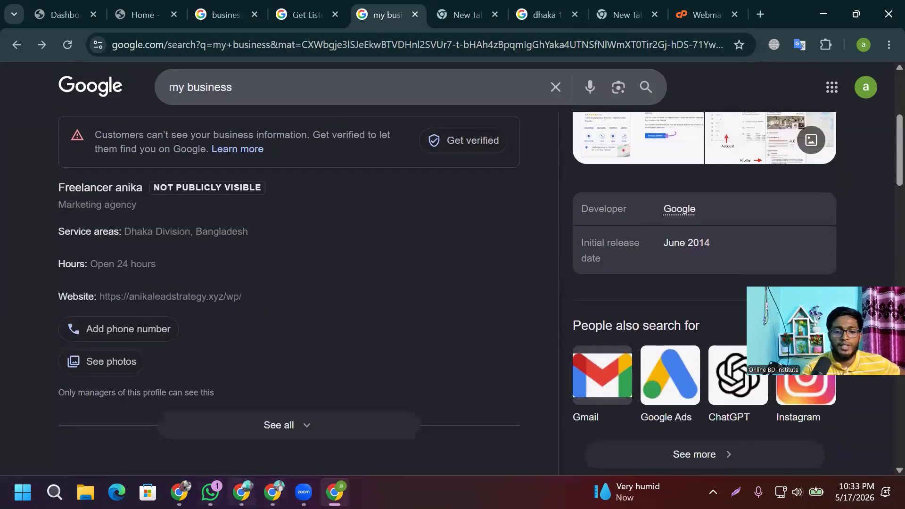
- Switch to the browser window with the managed Online BD Institute profile and open its reviews
key("alt+Tab")
scroll(674, 275, "up", 10)
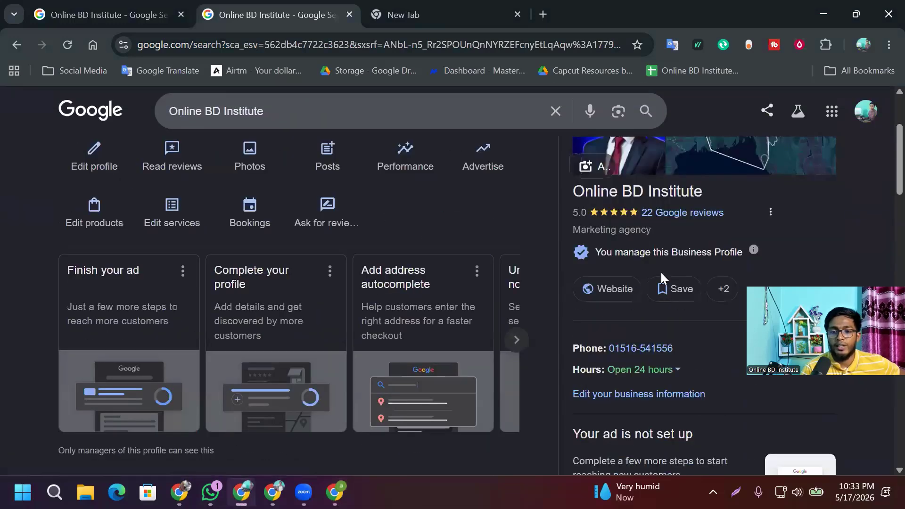
scroll(658, 273, "up", 2)
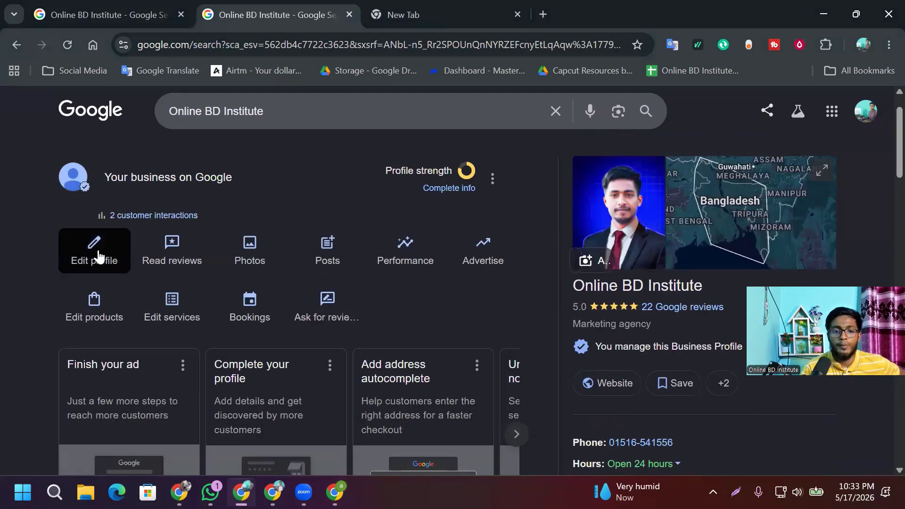
left_click(180, 249)
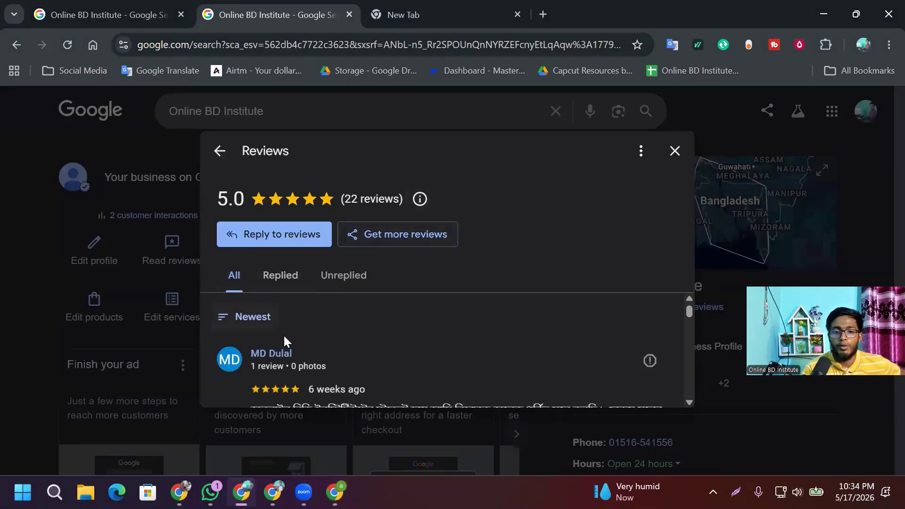
- Read through the Online BD Institute customer reviews and owner replies, and close the reviews
scroll(285, 339, "down", 1)
scroll(278, 351, "down", 5)
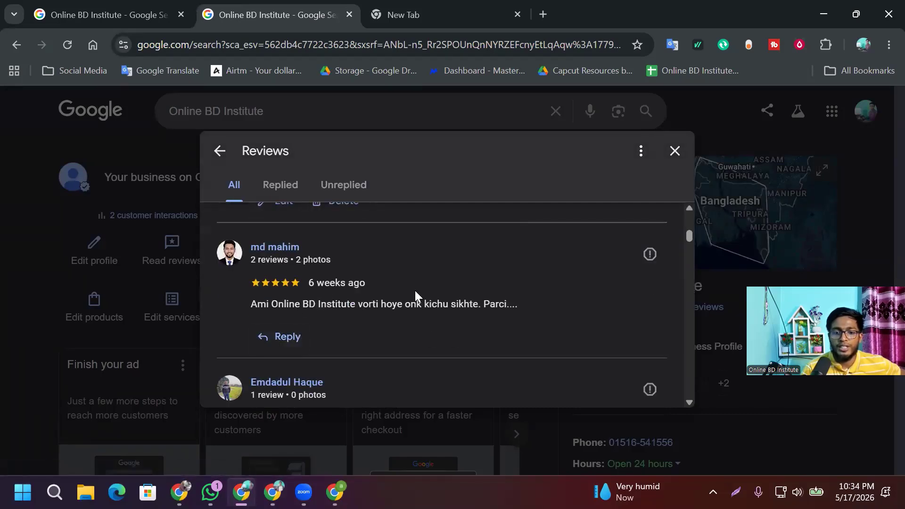
scroll(415, 296, "down", 7)
scroll(298, 320, "down", 15)
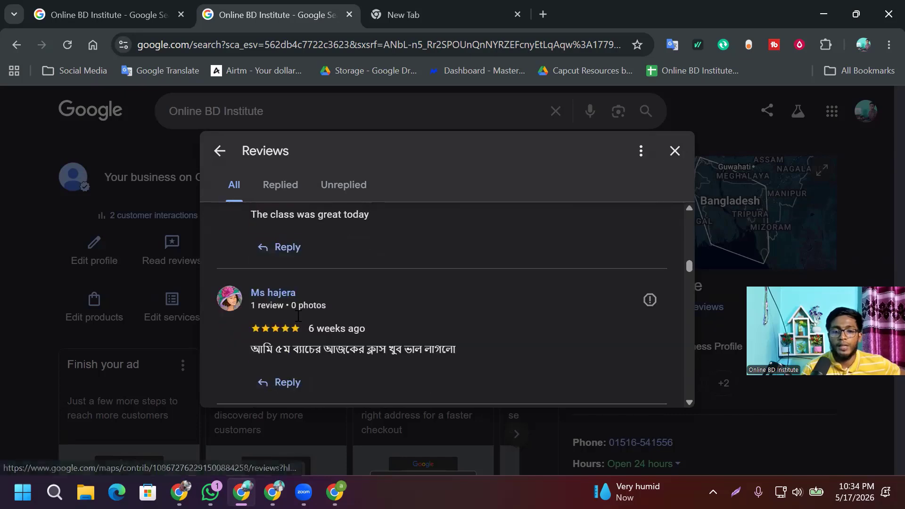
scroll(292, 323, "down", 4)
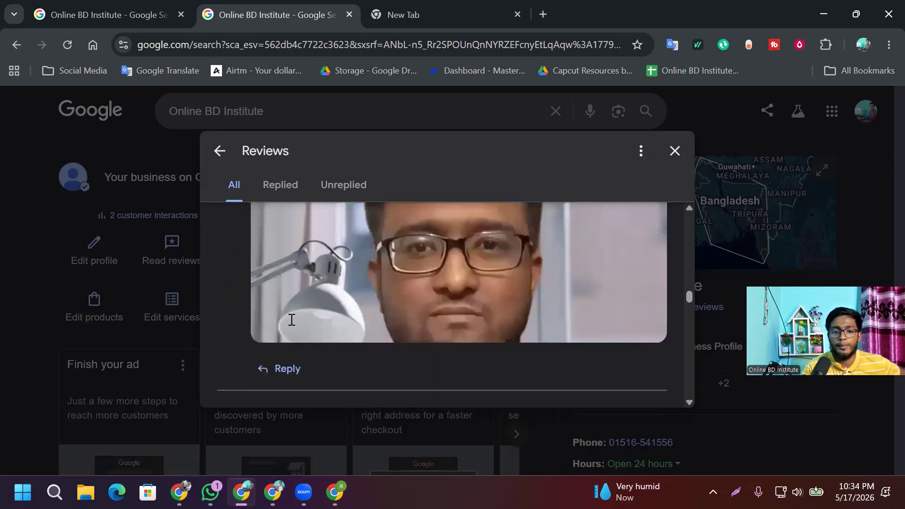
scroll(437, 288, "up", 2)
scroll(434, 292, "down", 5)
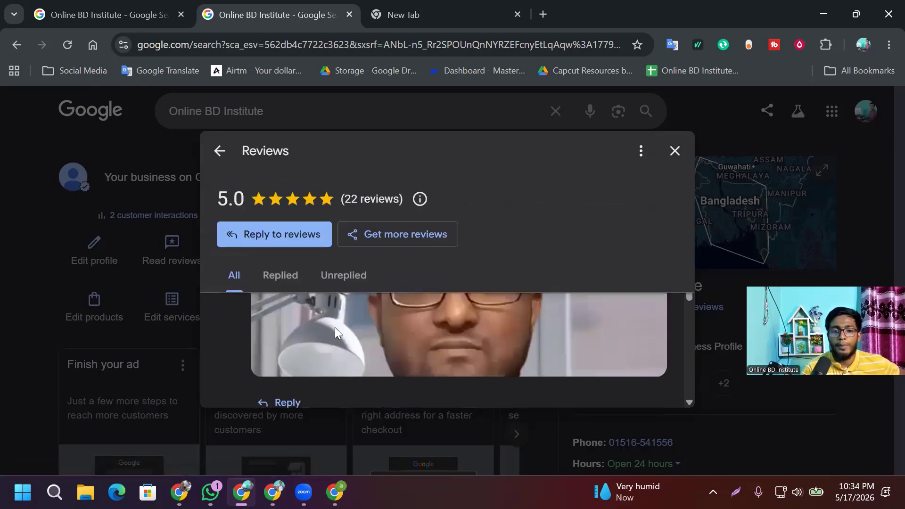
scroll(292, 370, "down", 2)
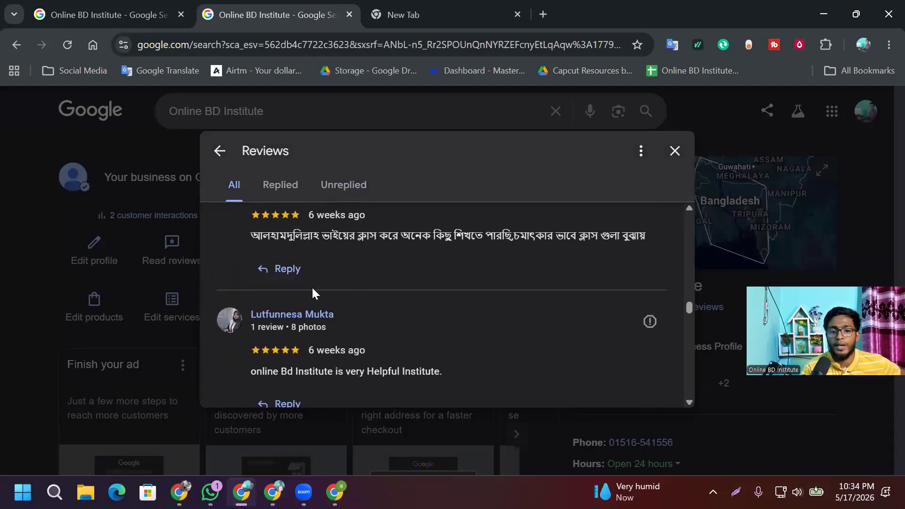
scroll(313, 302, "down", 10)
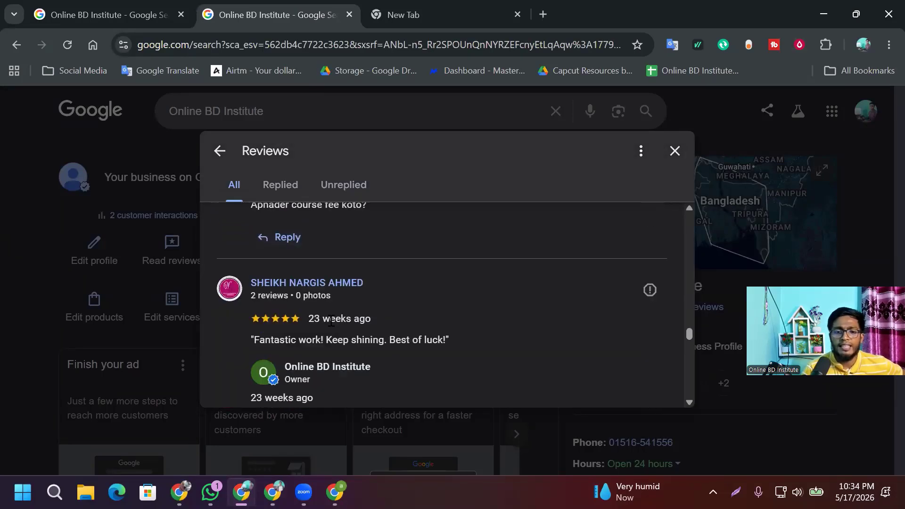
scroll(331, 321, "up", 15)
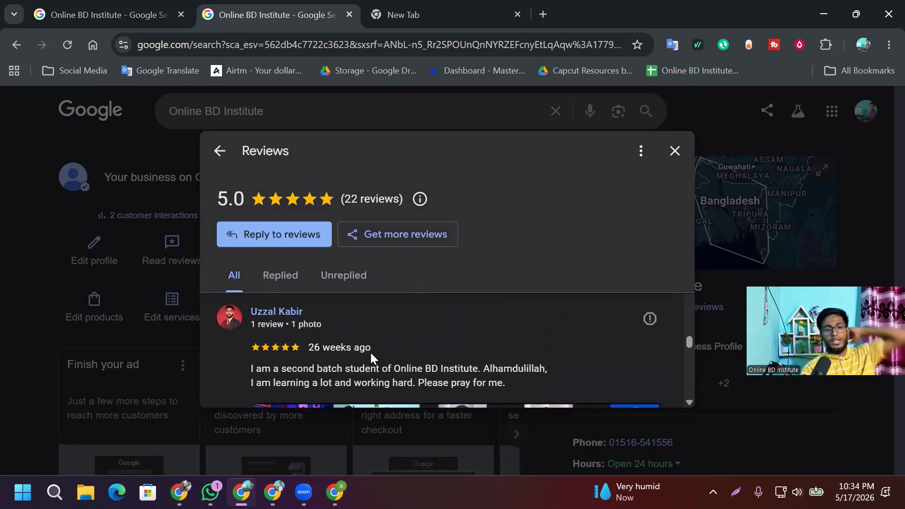
scroll(372, 358, "down", 10)
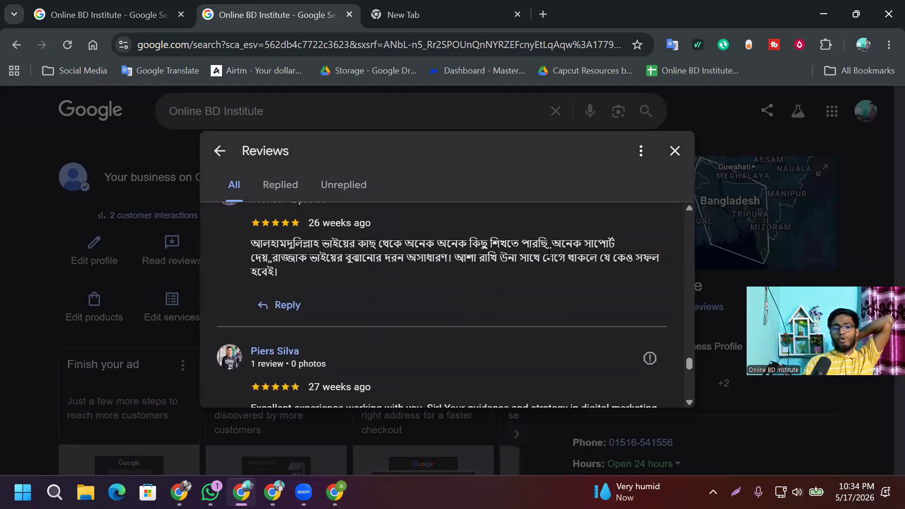
left_click(674, 151)
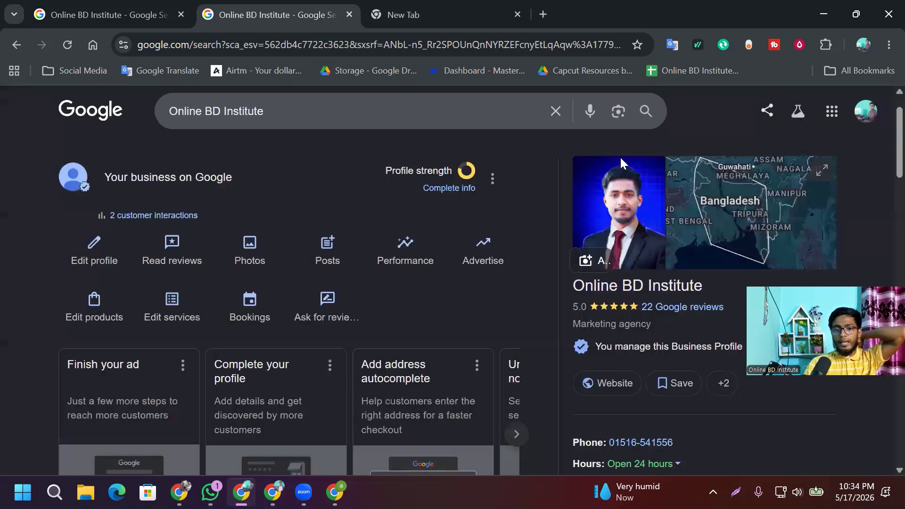
- Reopen the Online BD Institute reviews, check the additional review management options, and return to the profile overview
left_click(171, 250)
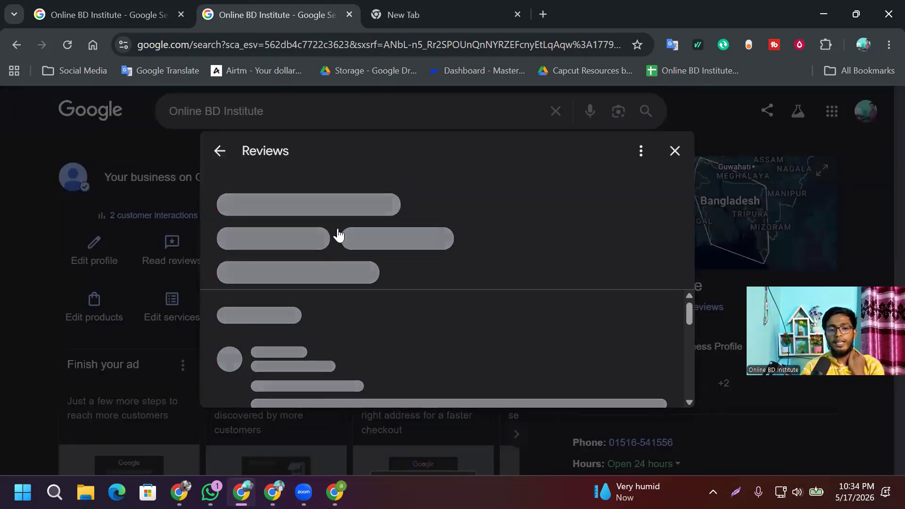
left_click(639, 150)
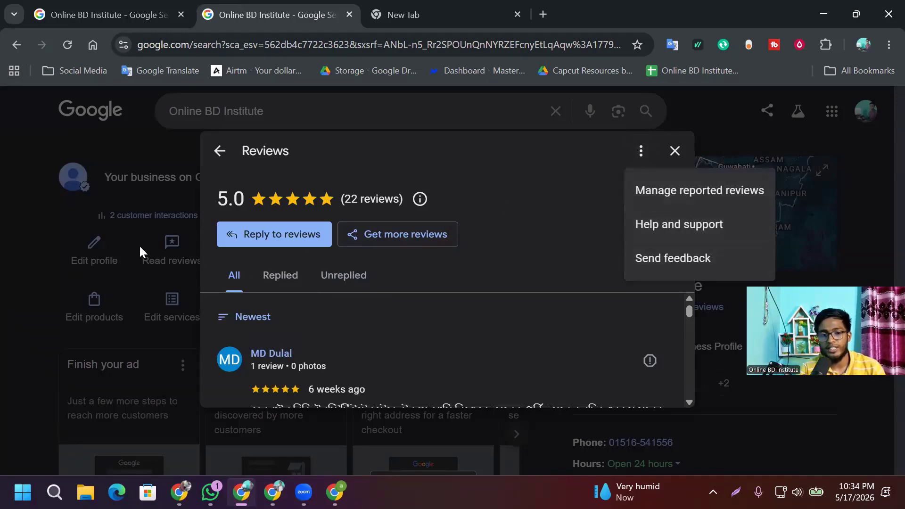
left_click(129, 287)
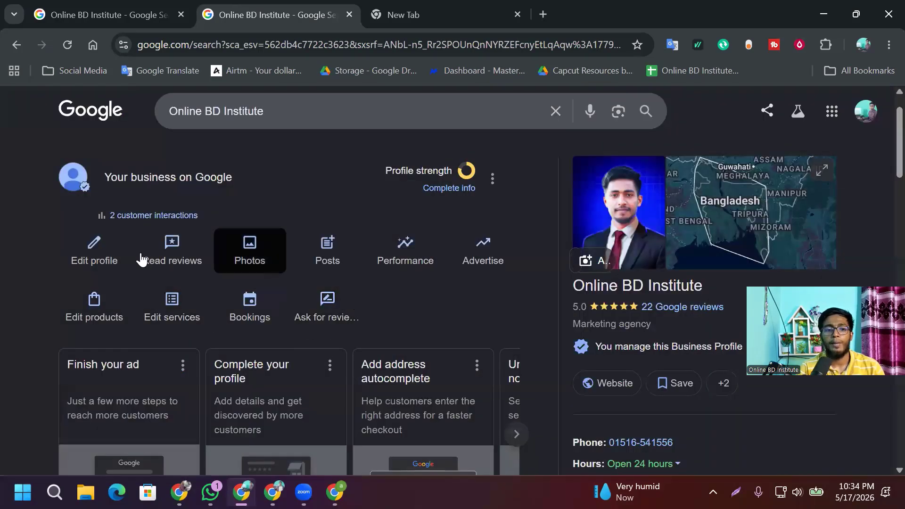
- Open the Online BD Institute business information and examine its description, messaging link, website, social profiles and location details
left_click(94, 252)
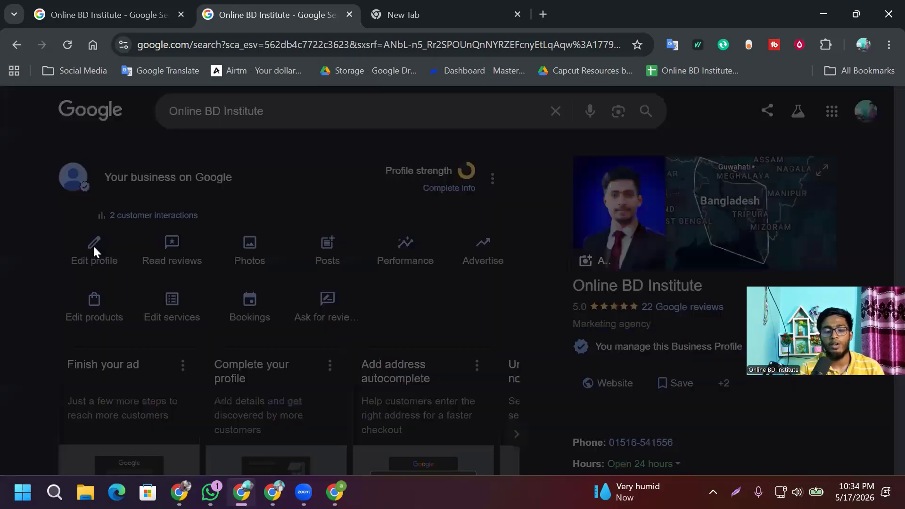
scroll(264, 275, "down", 3)
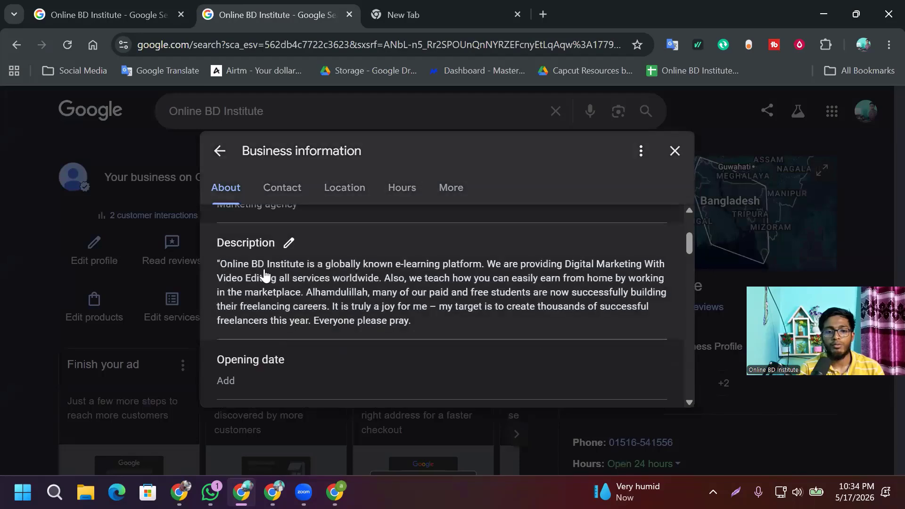
scroll(382, 296, "down", 2)
scroll(379, 298, "up", 4)
scroll(377, 297, "down", 7)
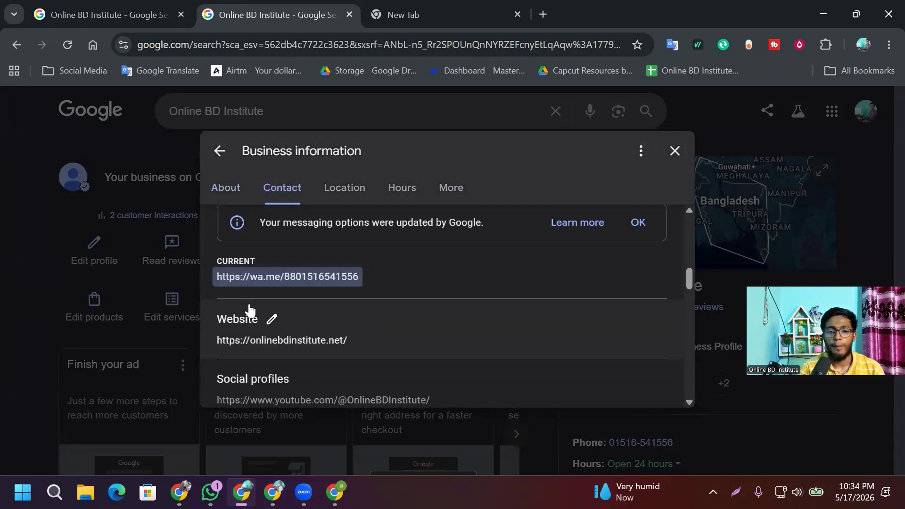
scroll(250, 284, "up", 1)
scroll(250, 285, "up", 2)
scroll(313, 268, "down", 4)
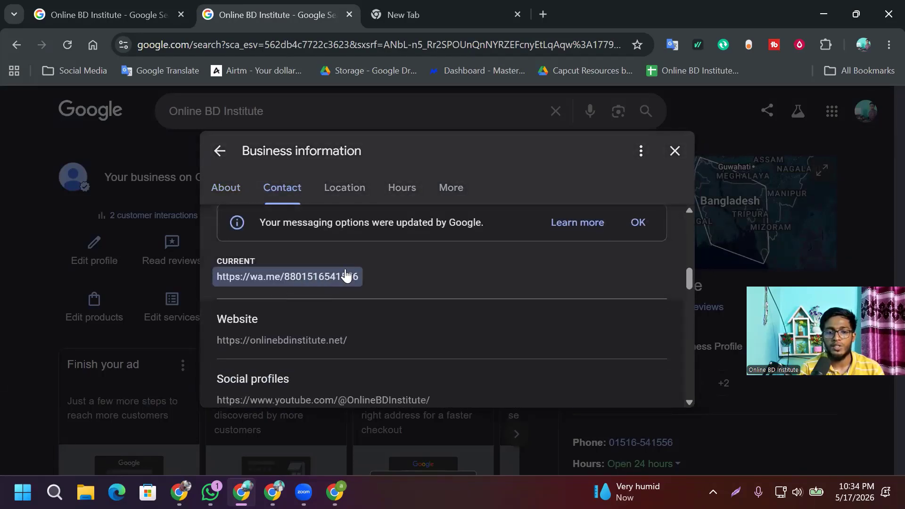
scroll(341, 283, "down", 2)
scroll(280, 285, "up", 1)
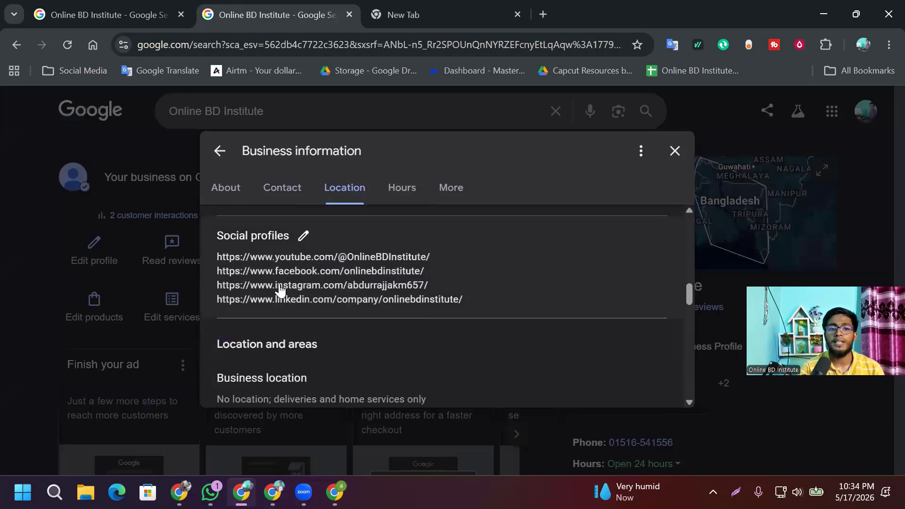
scroll(288, 300, "down", 5)
scroll(309, 301, "up", 8)
scroll(302, 283, "up", 5)
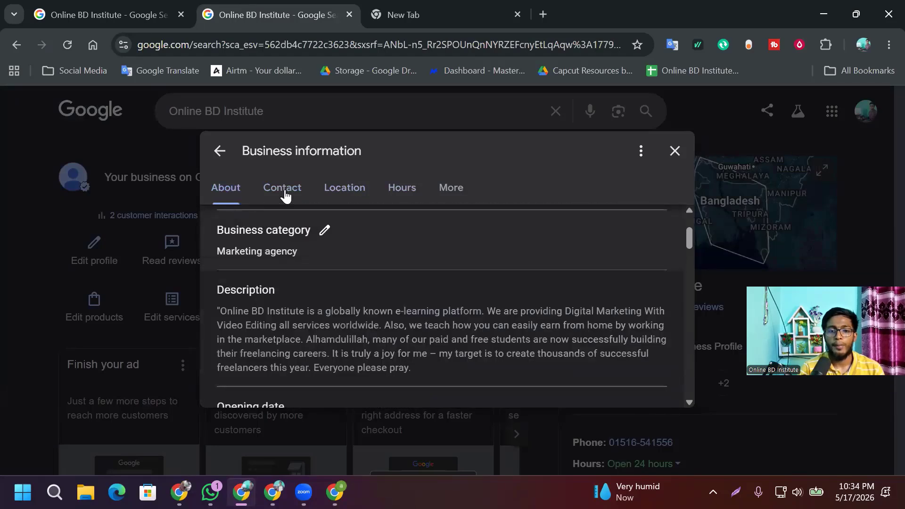
- View the Contact, Location, Hours and More sections of the business information in turn, and close it
left_click(283, 194)
left_click(346, 191)
left_click(418, 187)
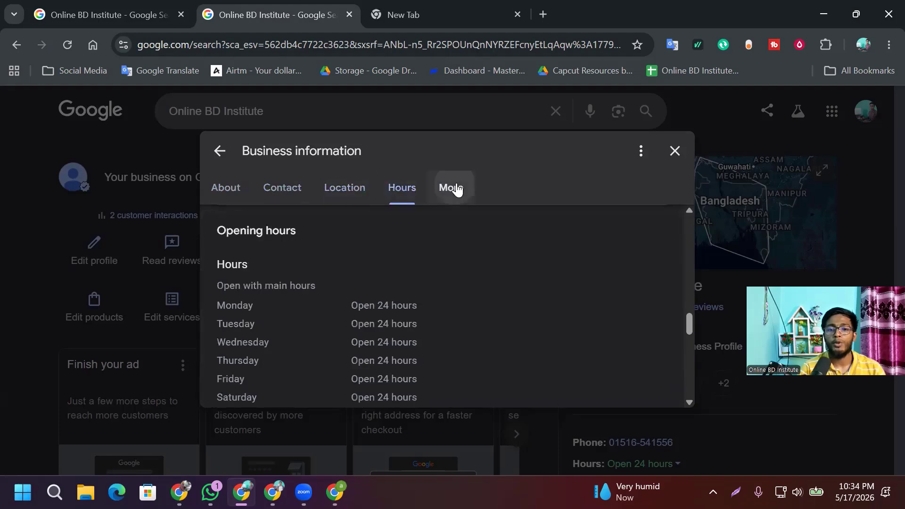
left_click(453, 188)
left_click(675, 151)
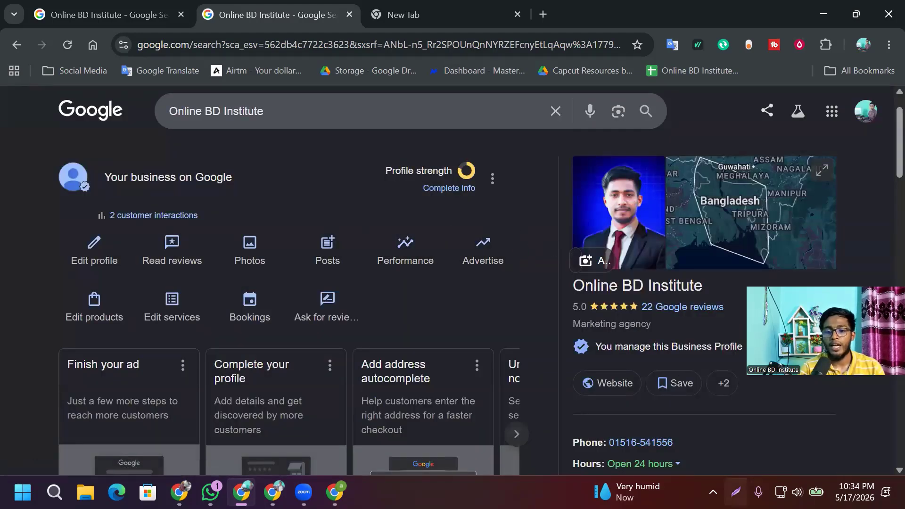
- Capture the profile overview as a screenshot region and outline the Profile strength indicator and Complete info link with red rectangles
left_click(736, 492)
left_click_drag(38, 100, 804, 415)
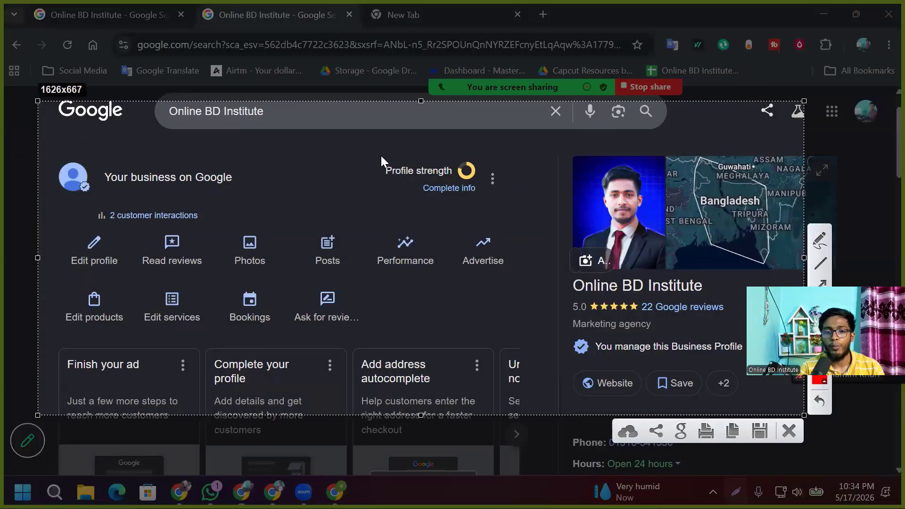
left_click_drag(381, 155, 397, 174)
left_click_drag(466, 176, 487, 180)
mouse_move(417, 156)
left_mouse_down()
mouse_move(458, 179)
mouse_move(434, 190)
left_mouse_up()
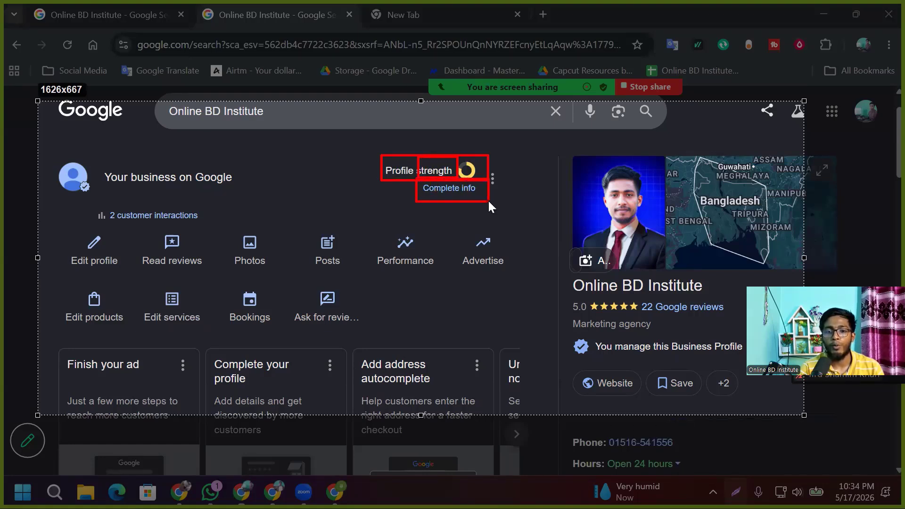
left_click_drag(488, 199, 488, 201)
left_click_drag(363, 148, 524, 211)
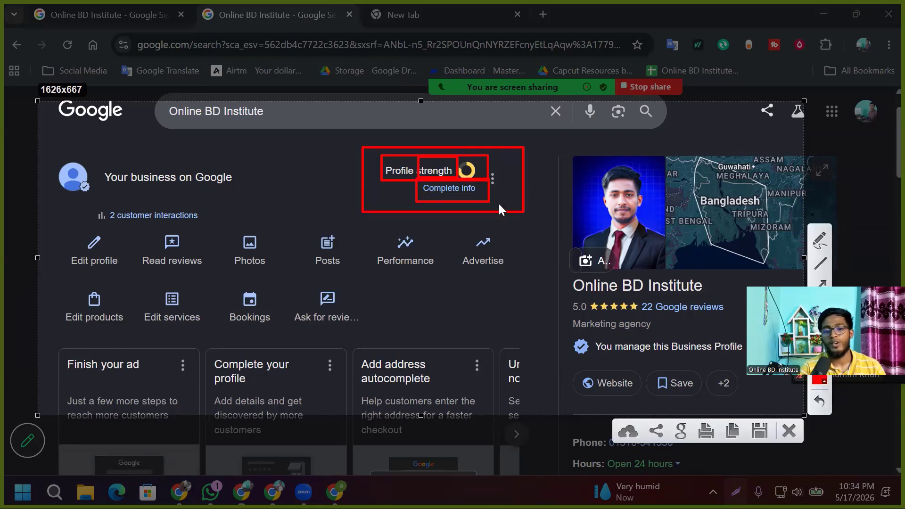
- Outline the reviews link, business name, photo and map, management badge and Website button in red, and discard the screenshot capture
left_click_drag(632, 286, 736, 322)
left_click_drag(564, 268, 682, 296)
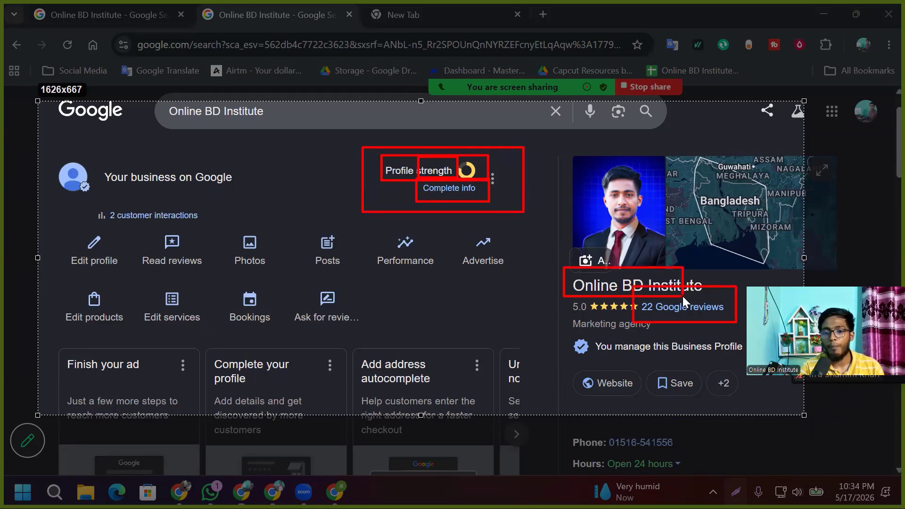
mouse_move(595, 182)
left_mouse_down()
mouse_move(698, 230)
mouse_move(724, 229)
left_mouse_up()
left_click_drag(565, 334, 746, 363)
mouse_move(574, 397)
left_mouse_down()
mouse_move(624, 391)
mouse_move(638, 367)
left_mouse_up()
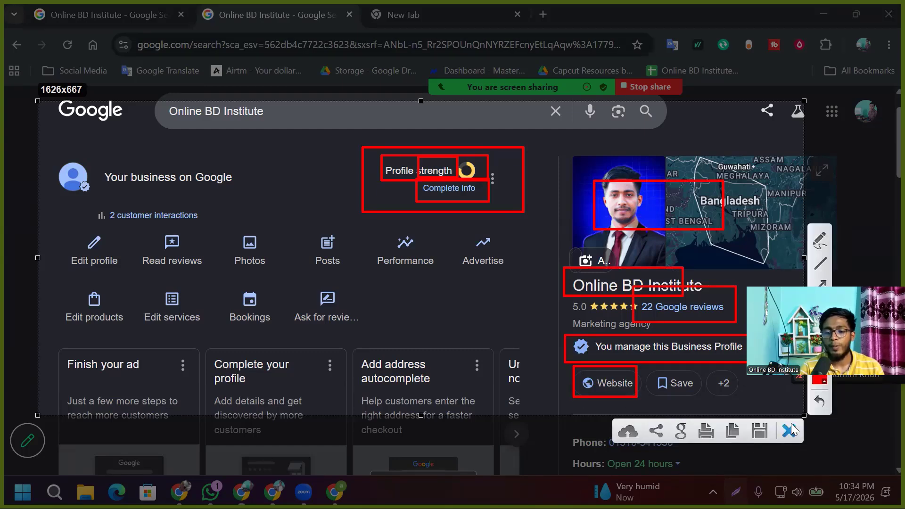
key("Escape")
scroll(659, 375, "up", 3)
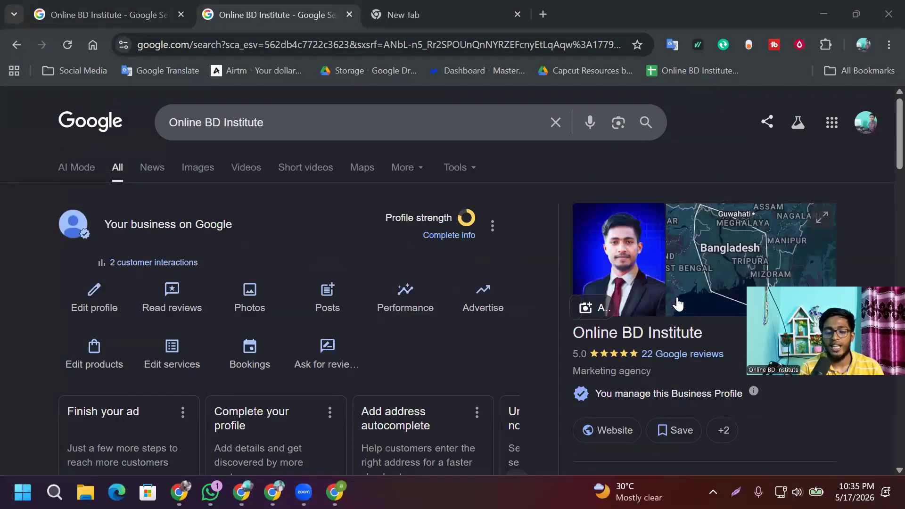